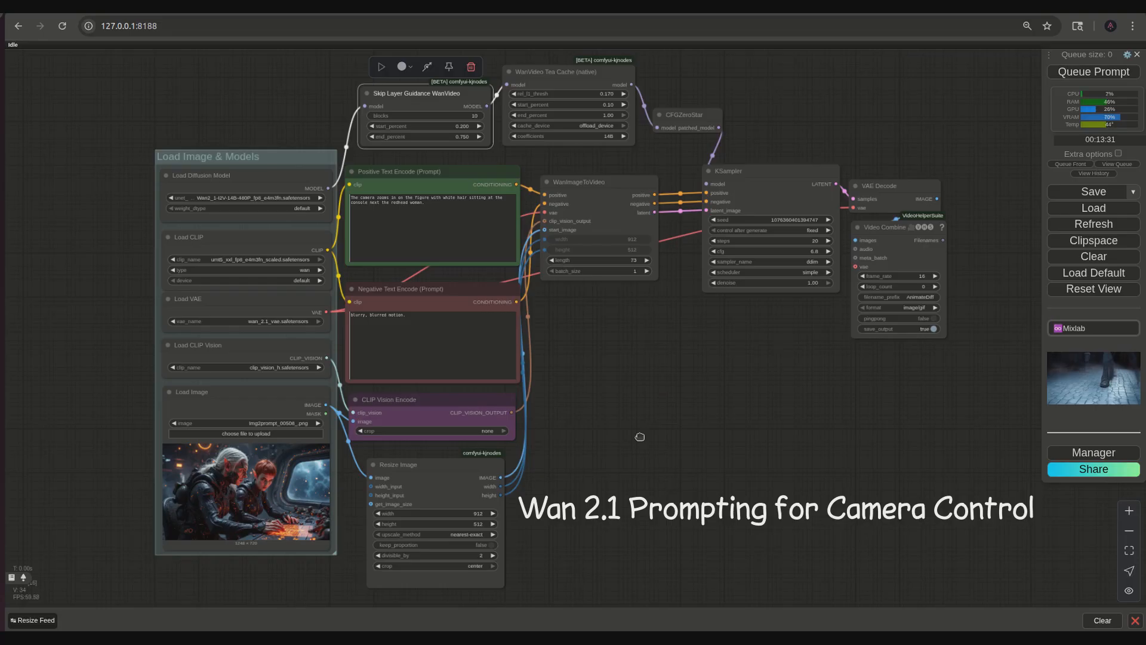
# - Examine the image-to-video workflow, from the source image and resize settings through to the sampler and video output nodes
pyautogui.moveTo(638, 437); pyautogui.dragTo(637, 448)
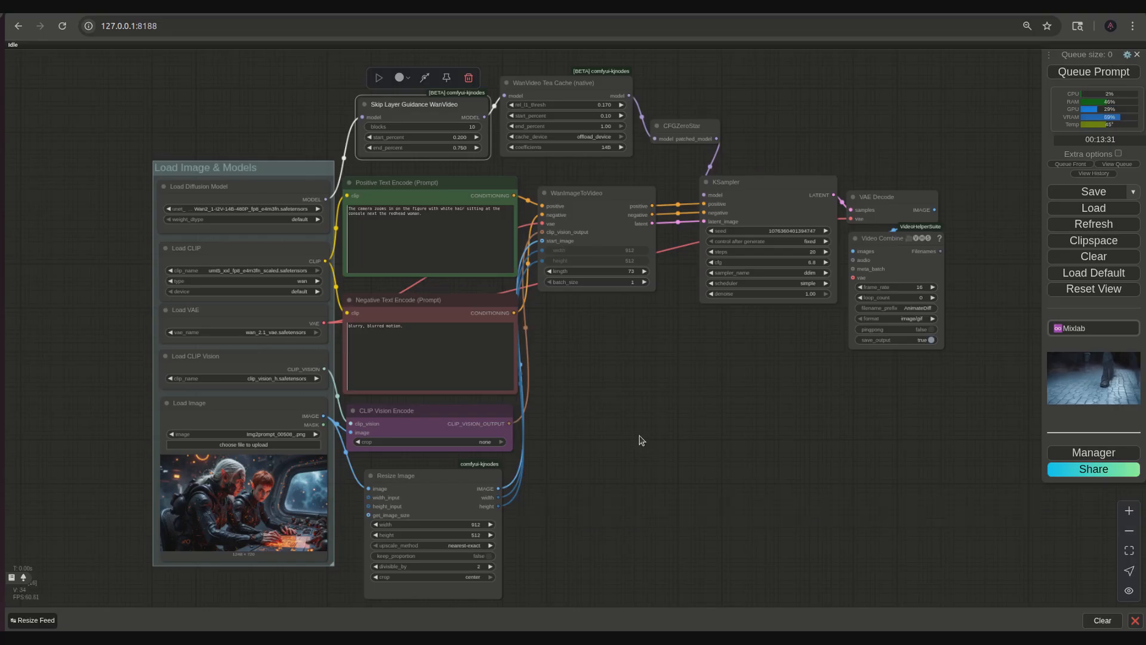
pyautogui.scroll(4, 263, 591)
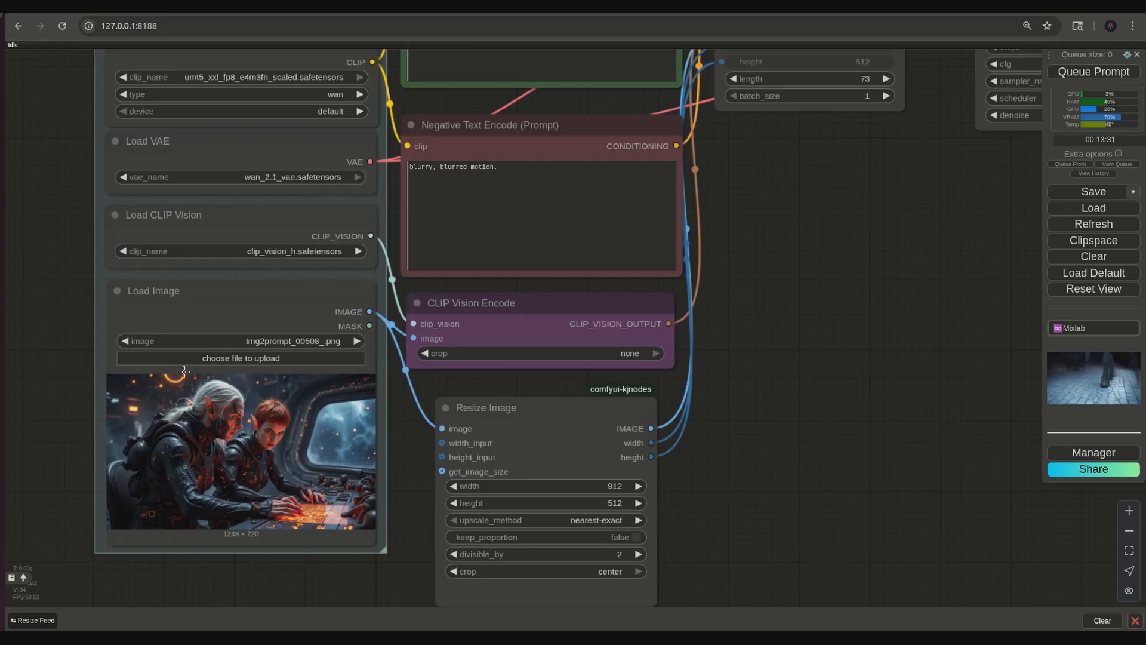
pyautogui.scroll(5, 208, 335)
pyautogui.scroll(-2, 292, 473)
pyautogui.moveTo(510, 445); pyautogui.dragTo(498, 381)
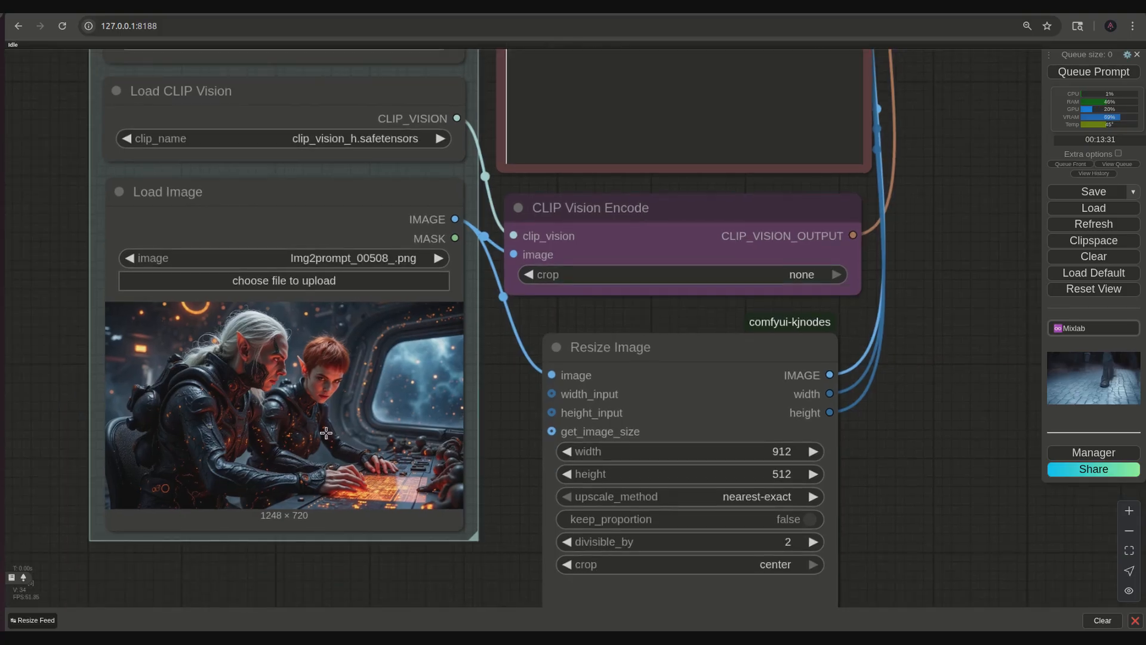
pyautogui.scroll(-6, 326, 432)
pyautogui.moveTo(697, 482); pyautogui.dragTo(609, 461)
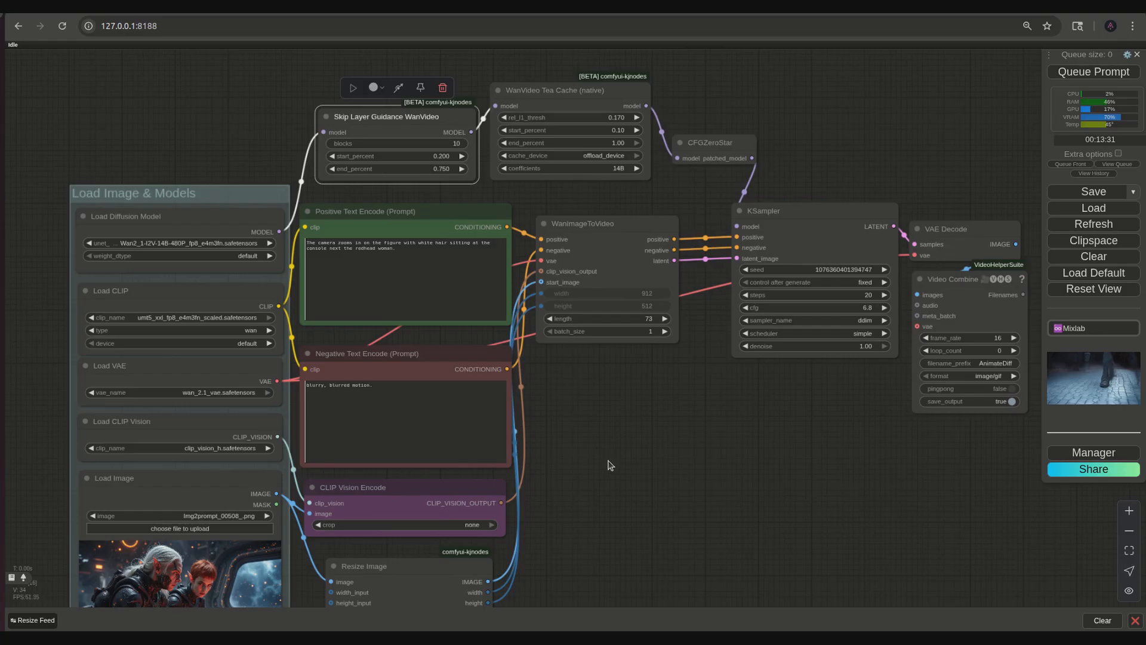
pyautogui.click(609, 465)
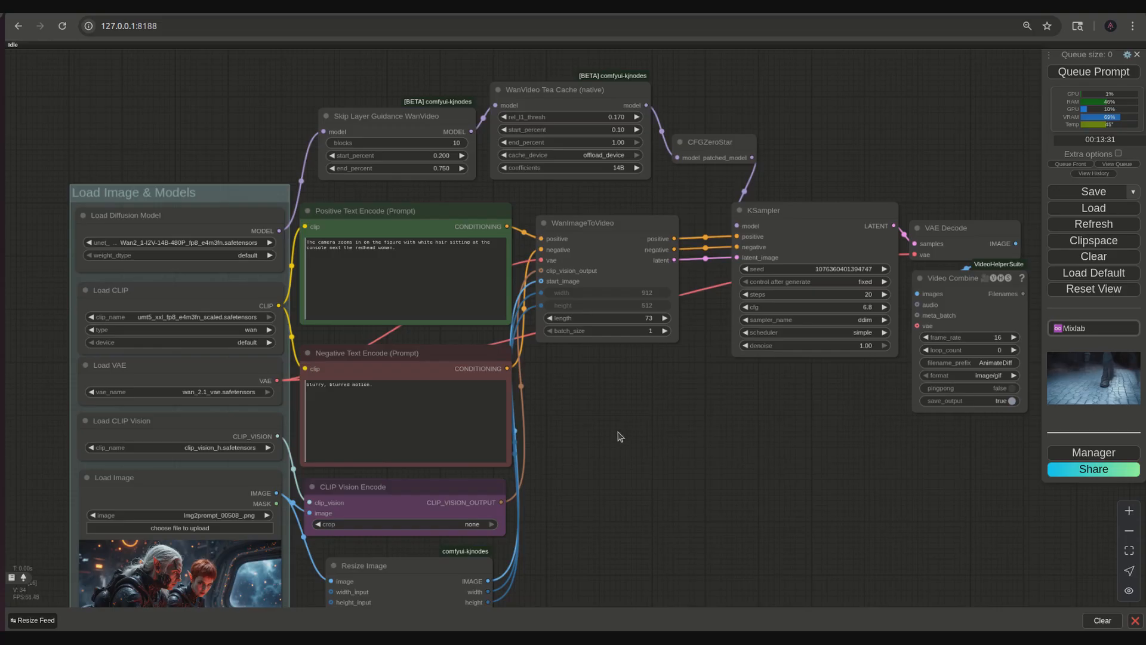
pyautogui.scroll(-3, 634, 389)
pyautogui.scroll(-2, 634, 388)
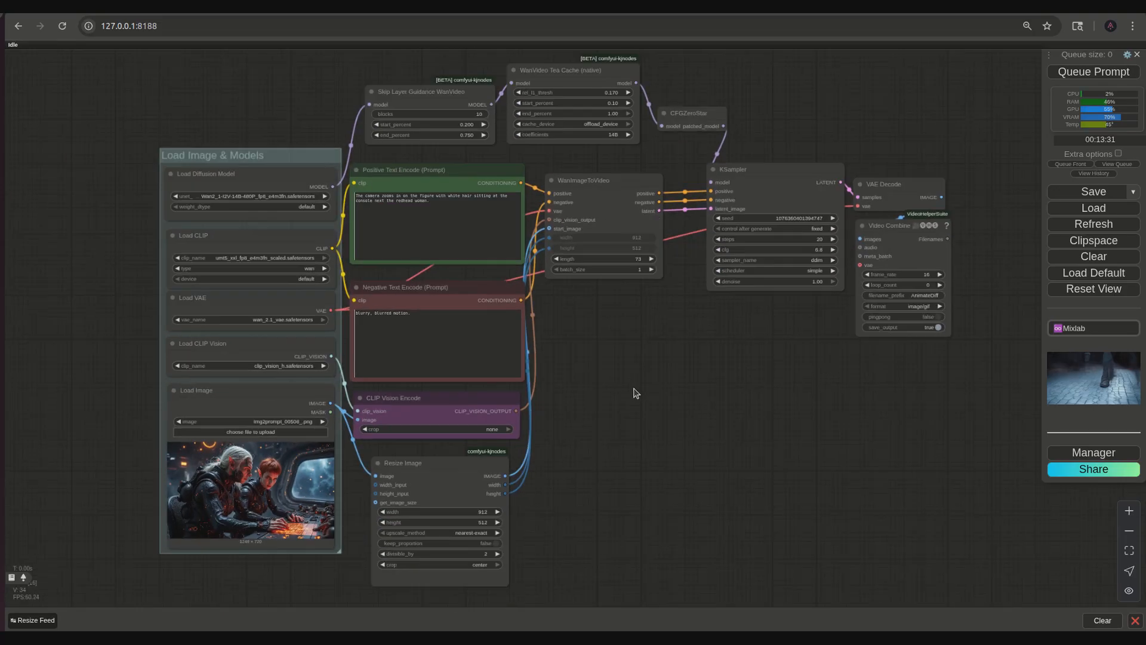
pyautogui.moveTo(634, 392); pyautogui.dragTo(676, 396)
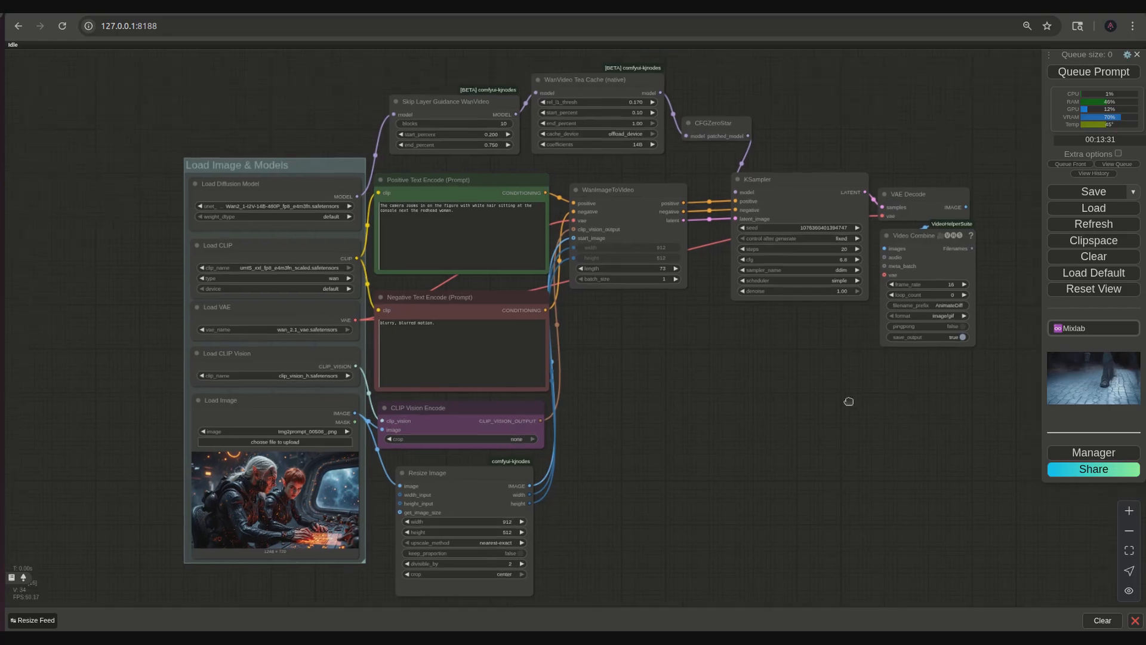
pyautogui.scroll(6, 734, 388)
pyautogui.click(685, 263)
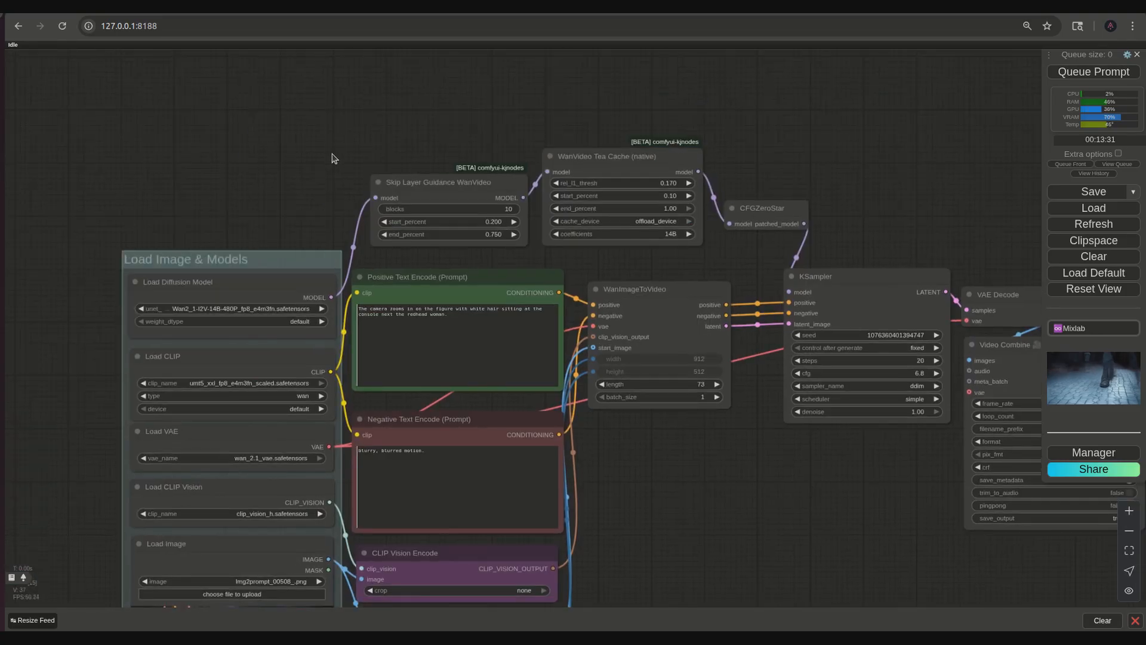
# - Bypass the Skip Layer Guidance WanVideo and CFGZeroStar nodes, keeping only WanVideo Tea Cache active in the model chain
pyautogui.moveTo(332, 156); pyautogui.dragTo(867, 236)
pyautogui.click(591, 127)
pyautogui.click(591, 127)
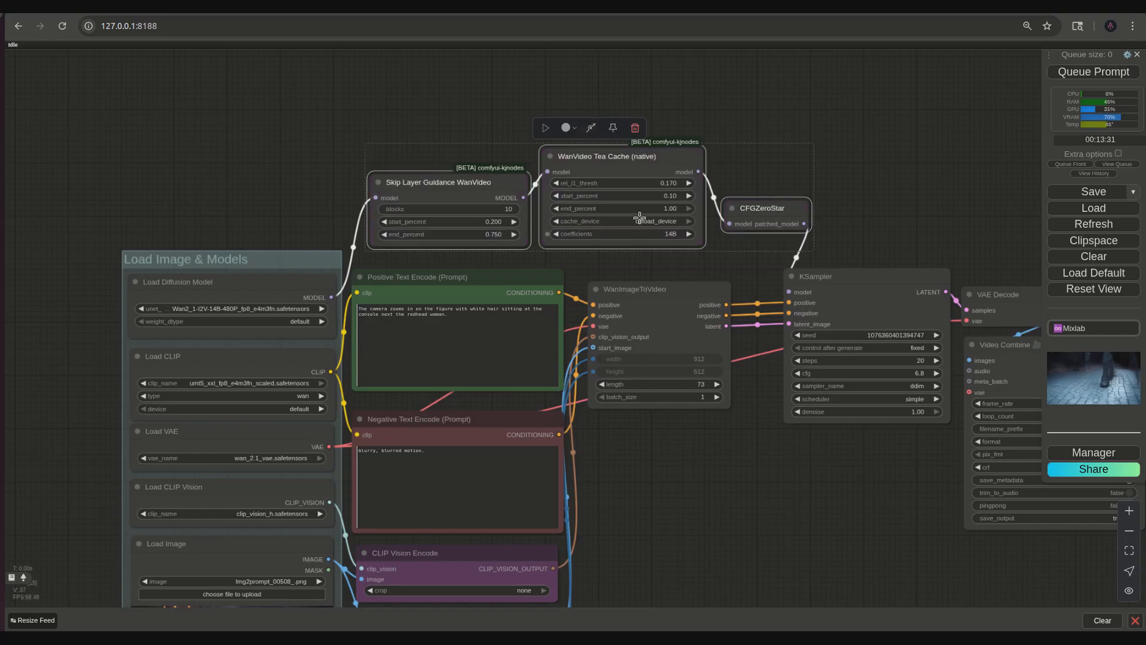
pyautogui.click(591, 127)
pyautogui.click(604, 155)
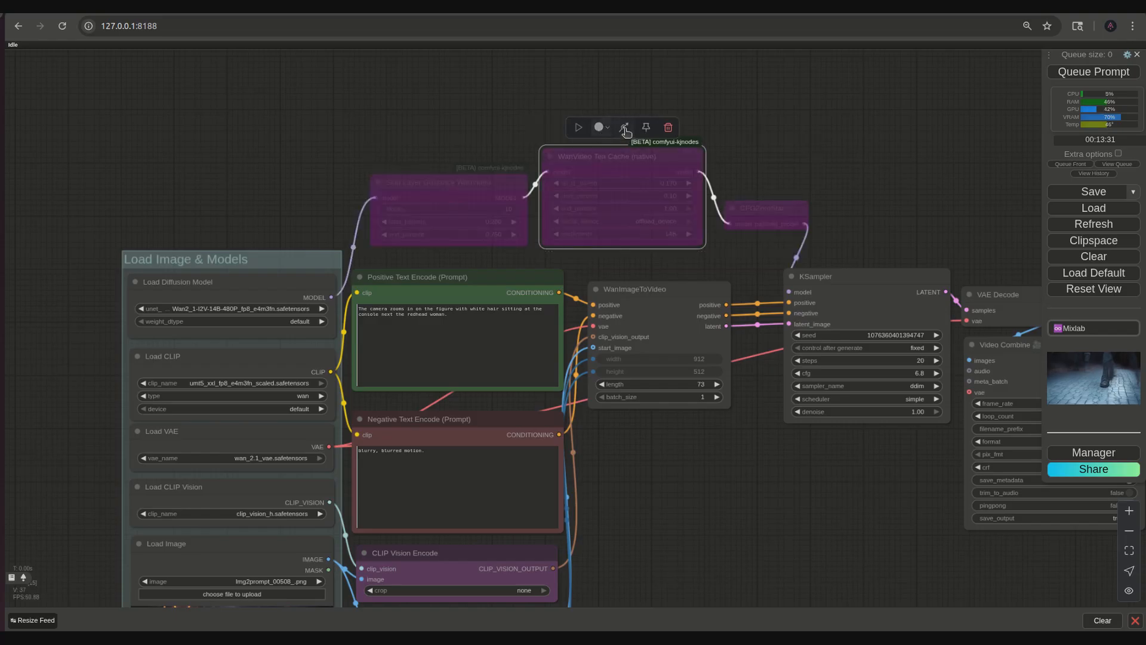
pyautogui.click(625, 128)
pyautogui.click(735, 167)
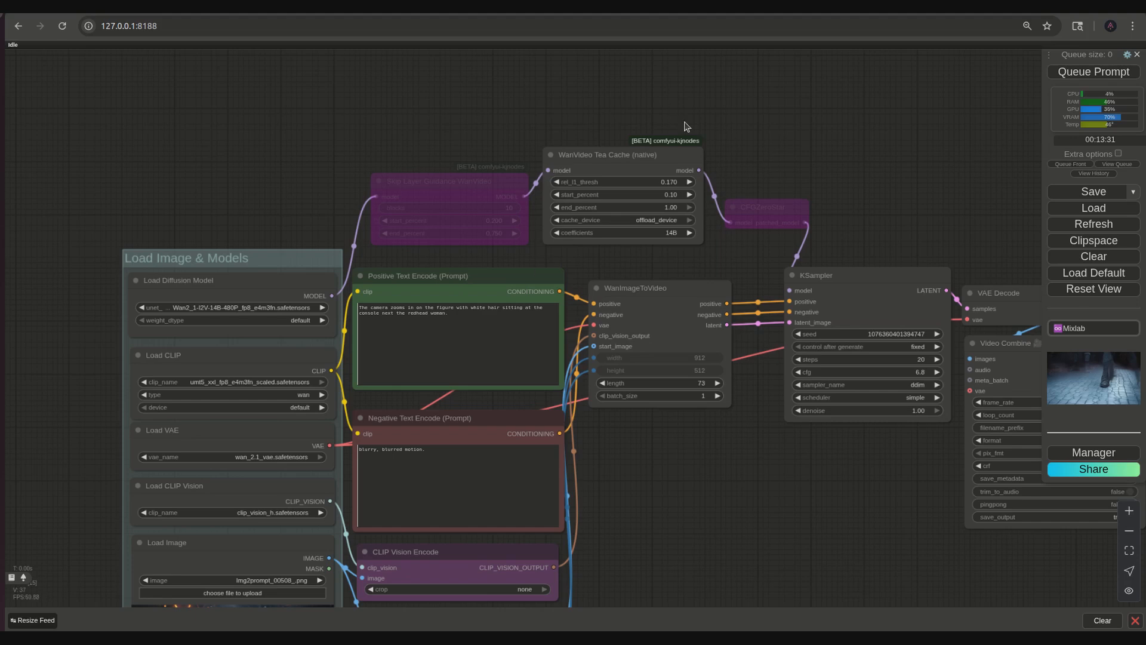
# - Read the WanVideo Tea Cache node's description with its recommended threshold values, and review the node's settings
pyautogui.scroll(4, 647, 267)
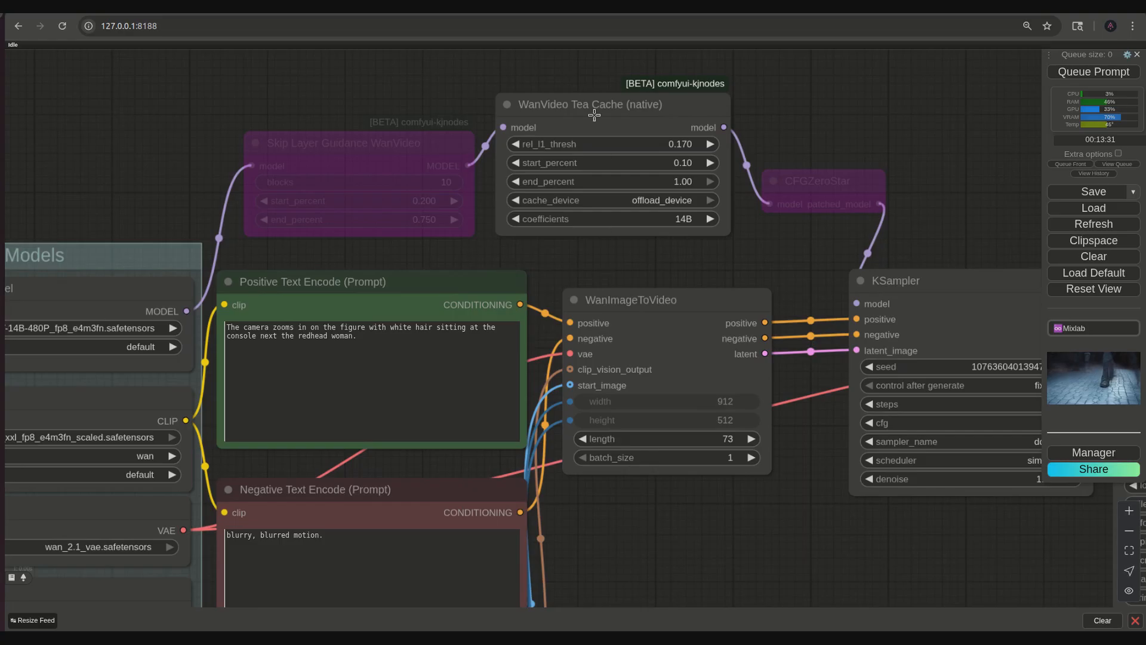
pyautogui.moveTo(596, 106)
pyautogui.scroll(-3, 582, 253)
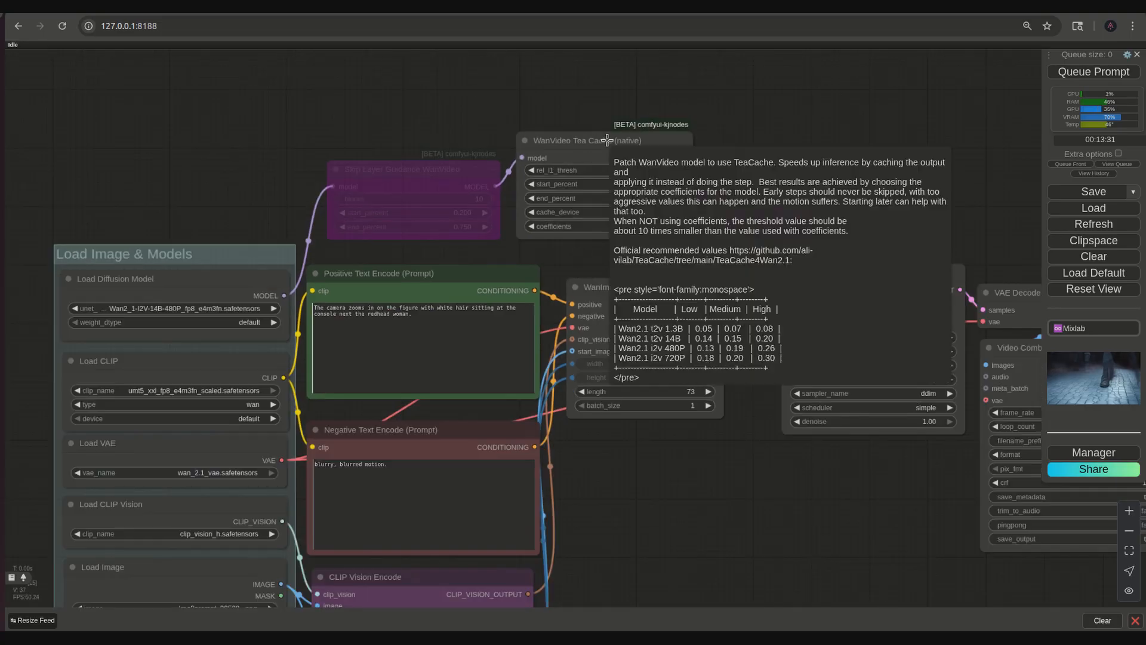
pyautogui.moveTo(599, 268); pyautogui.dragTo(607, 250)
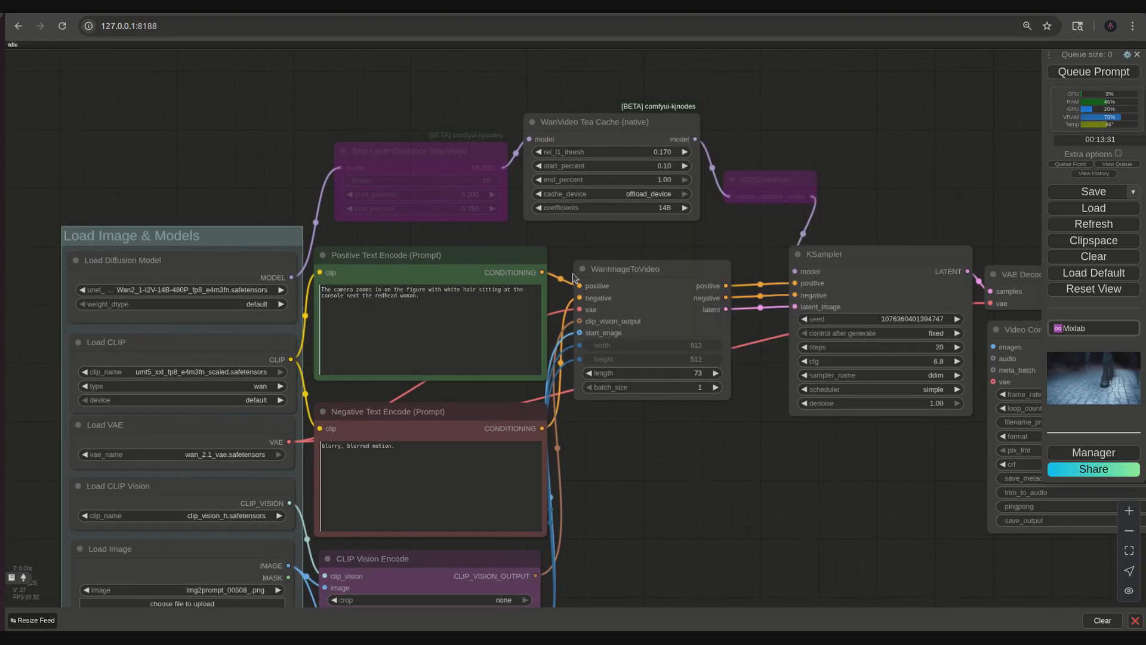
pyautogui.moveTo(626, 124)
pyautogui.scroll(4, 597, 174)
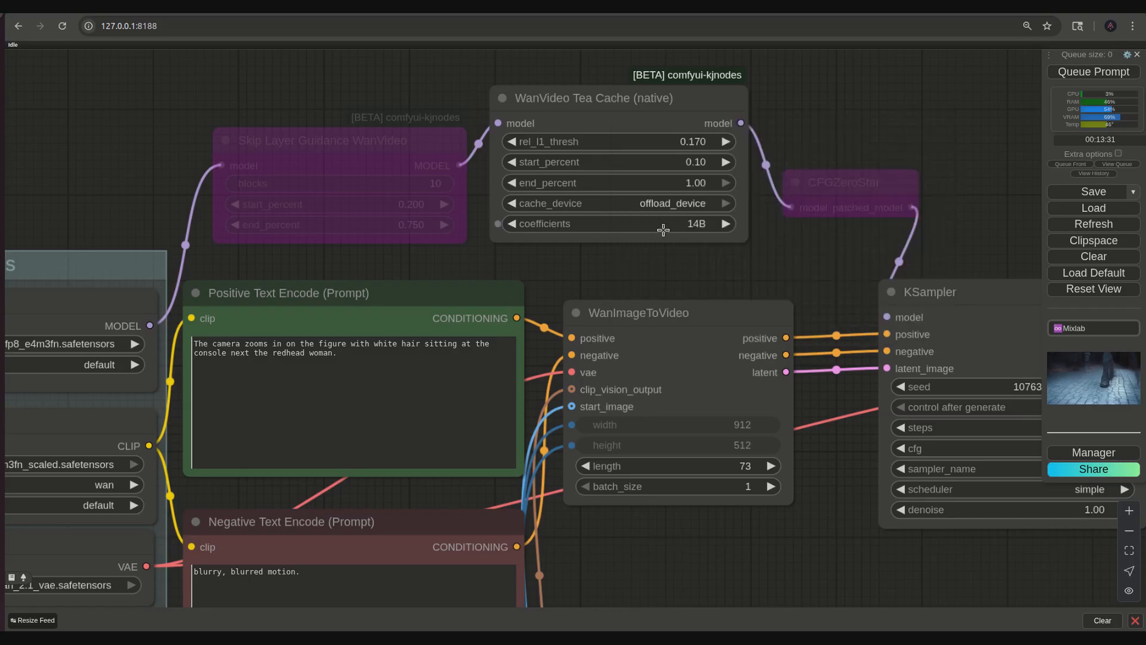
# - Check which diffusion model is loaded and choose 14B as the coefficients in the WanVideo Tea Cache node
pyautogui.moveTo(290, 260); pyautogui.dragTo(688, 258)
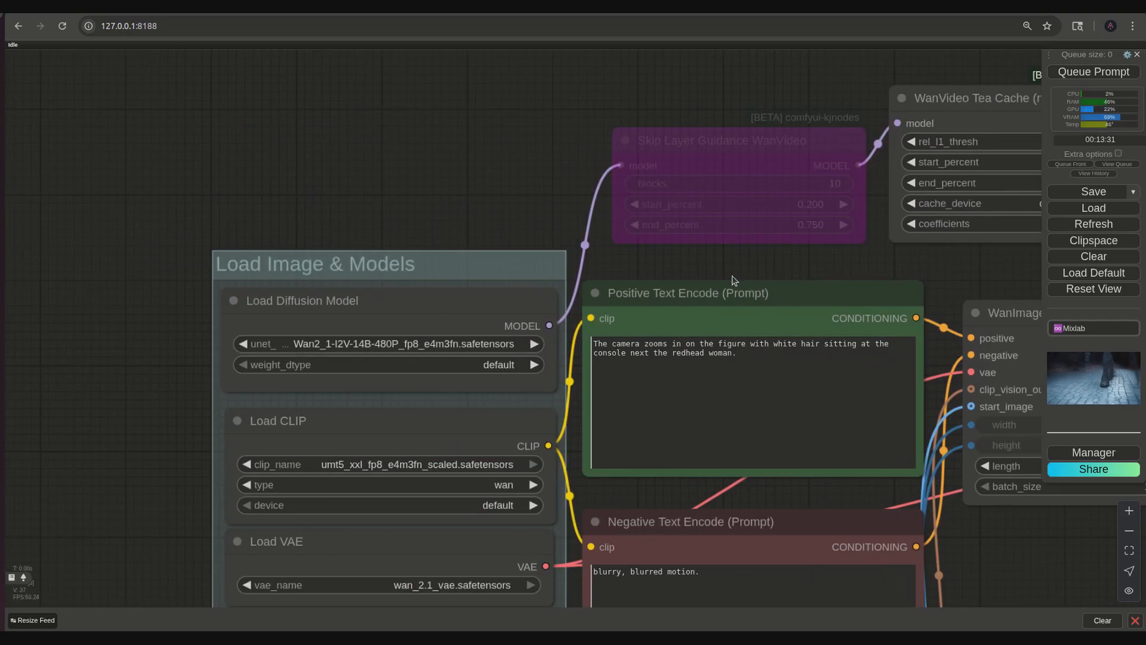
pyautogui.moveTo(930, 265); pyautogui.dragTo(455, 290)
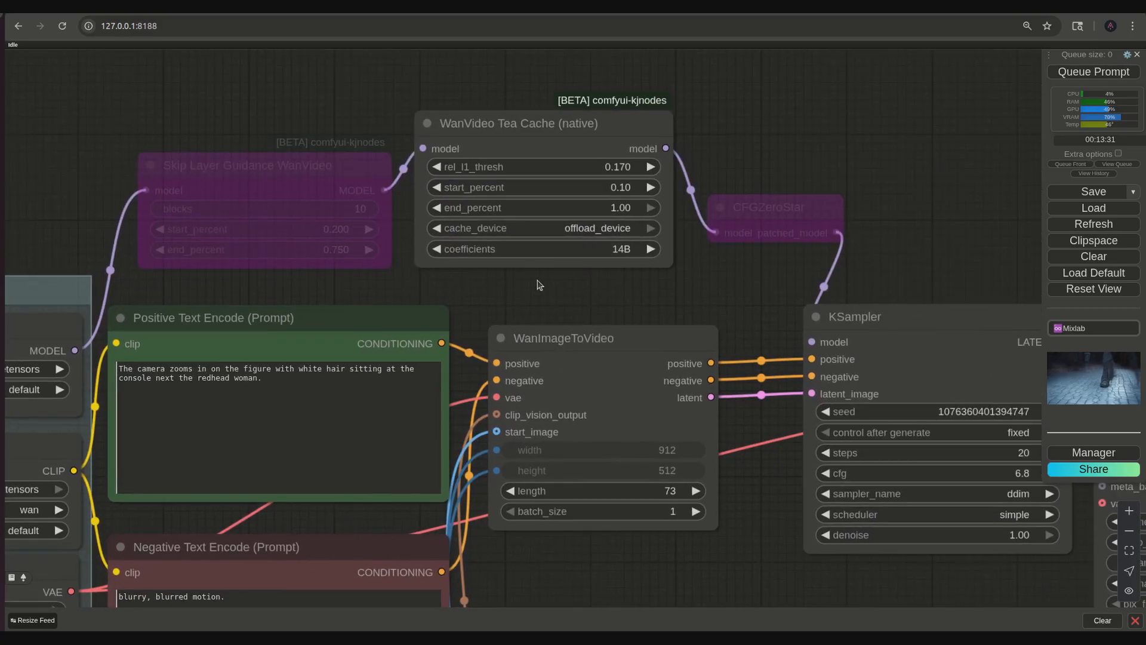
pyautogui.click(620, 245)
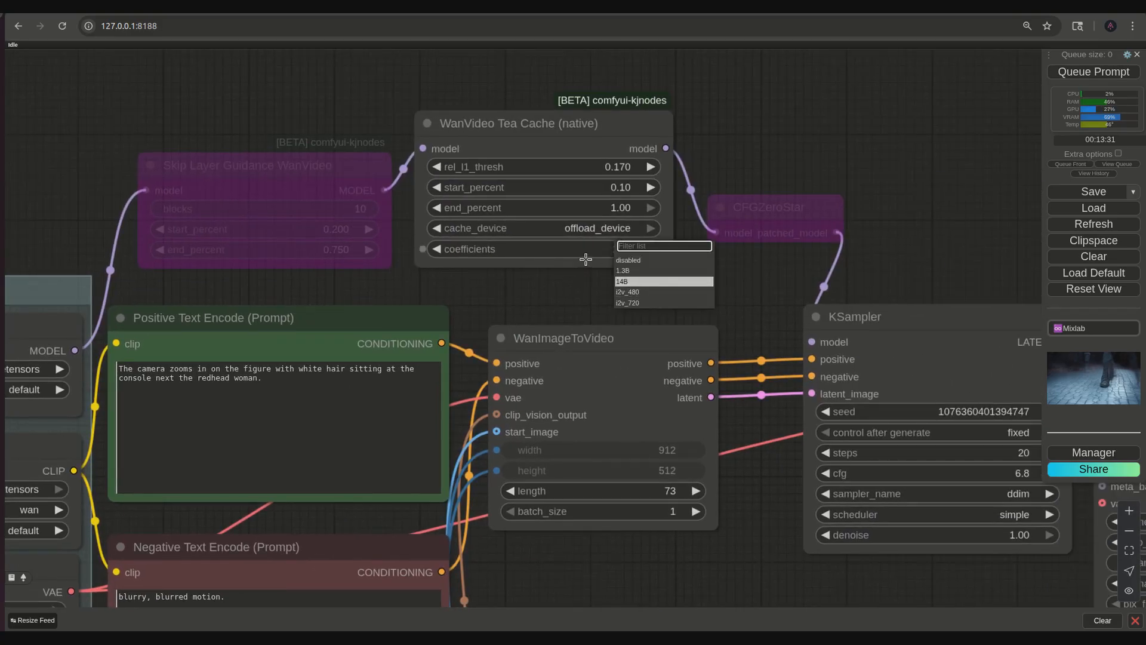
pyautogui.click(626, 283)
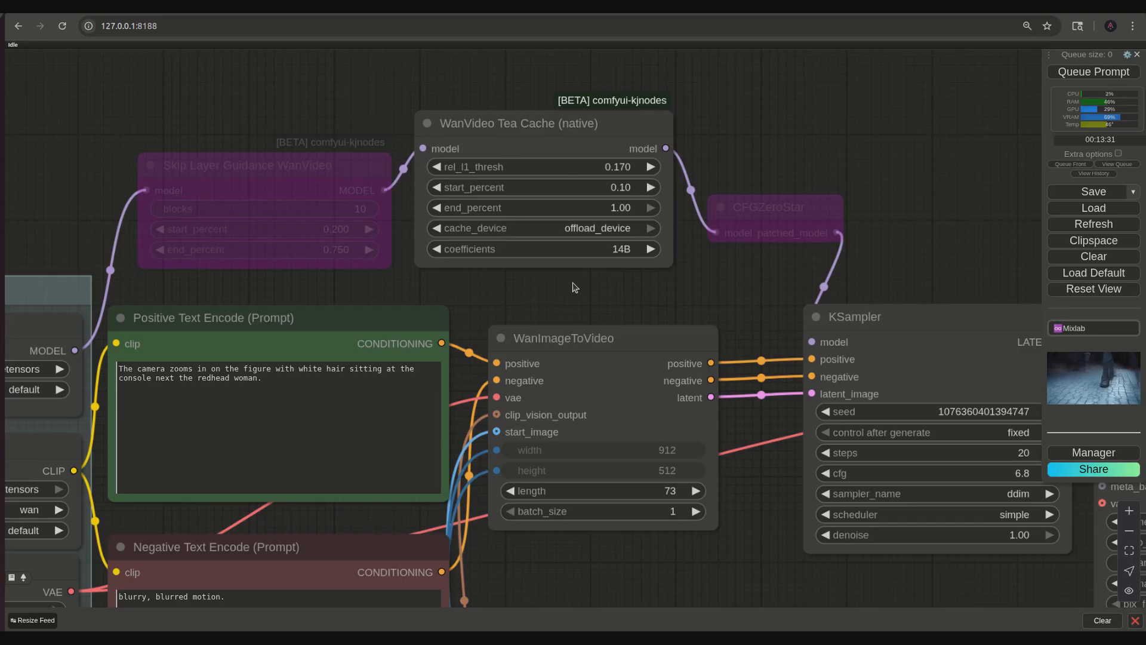
# - Re-enable the bypassed CFGZeroStar node between WanVideo Tea Cache and KSampler
pyautogui.moveTo(500, 287); pyautogui.dragTo(552, 294)
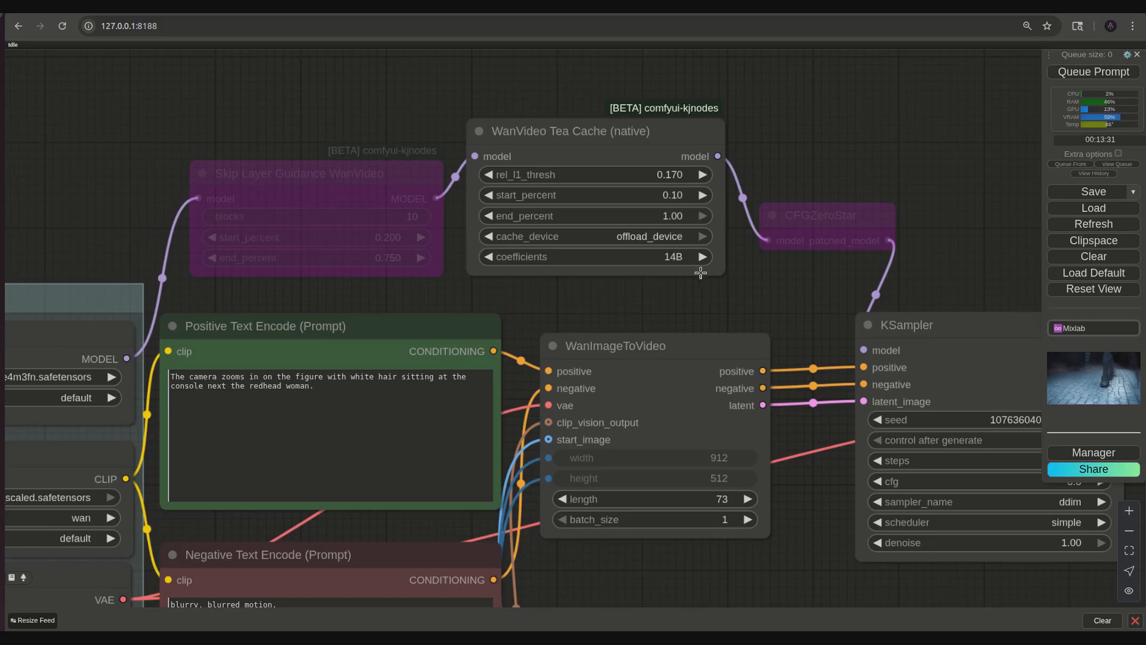
pyautogui.moveTo(597, 284); pyautogui.dragTo(815, 259)
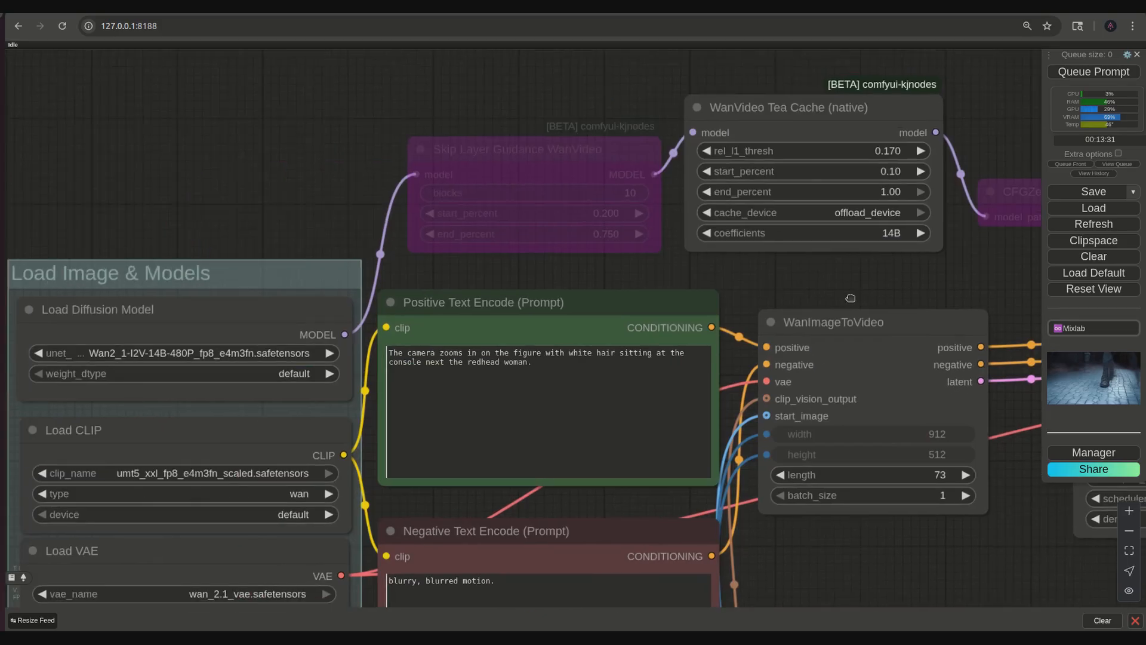
pyautogui.moveTo(860, 296); pyautogui.dragTo(621, 318)
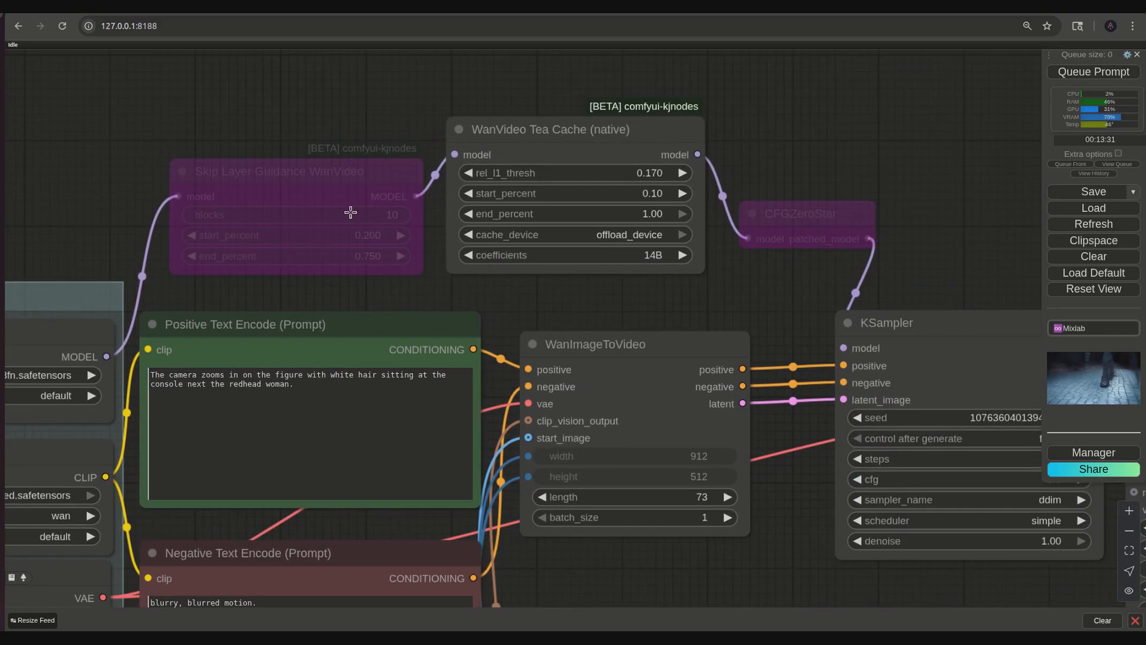
pyautogui.click(782, 224)
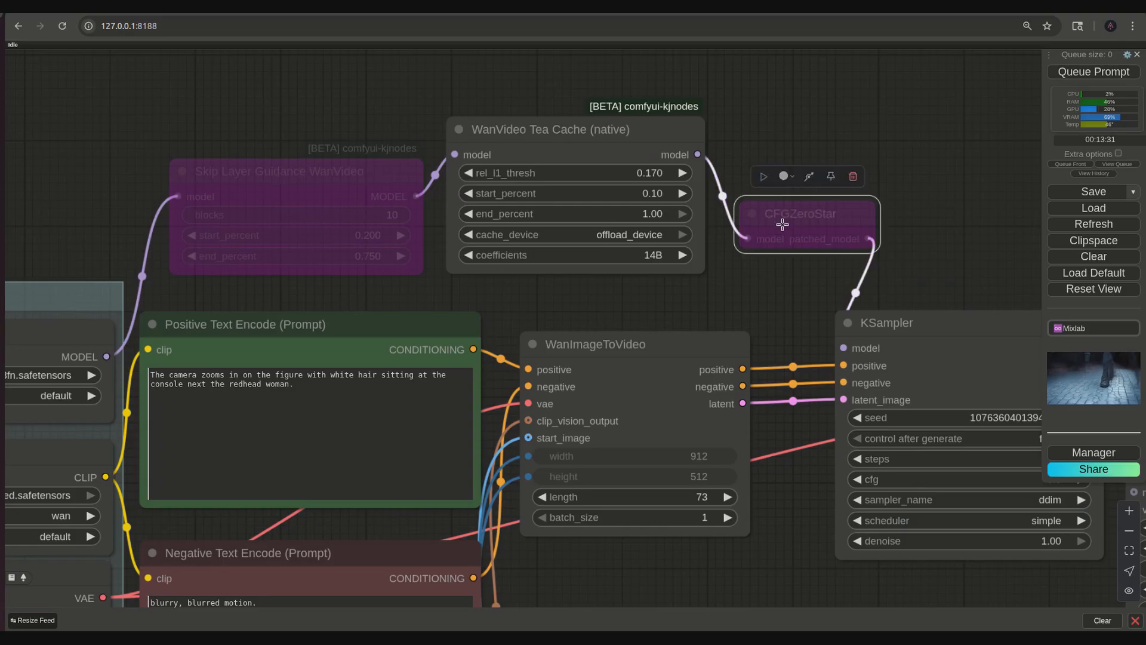
pyautogui.click(808, 176)
pyautogui.click(777, 308)
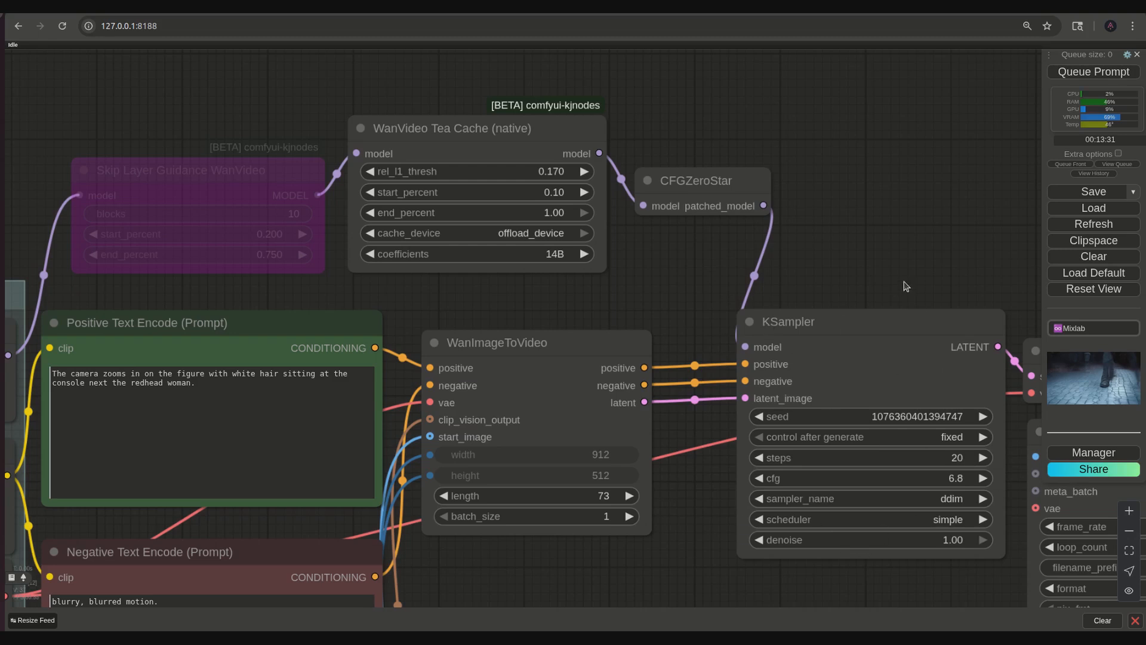
# - Search the node library for "cfgzer" to compare the available CFG Zero nodes, without adding one
pyautogui.moveTo(901, 276); pyautogui.dragTo(814, 251)
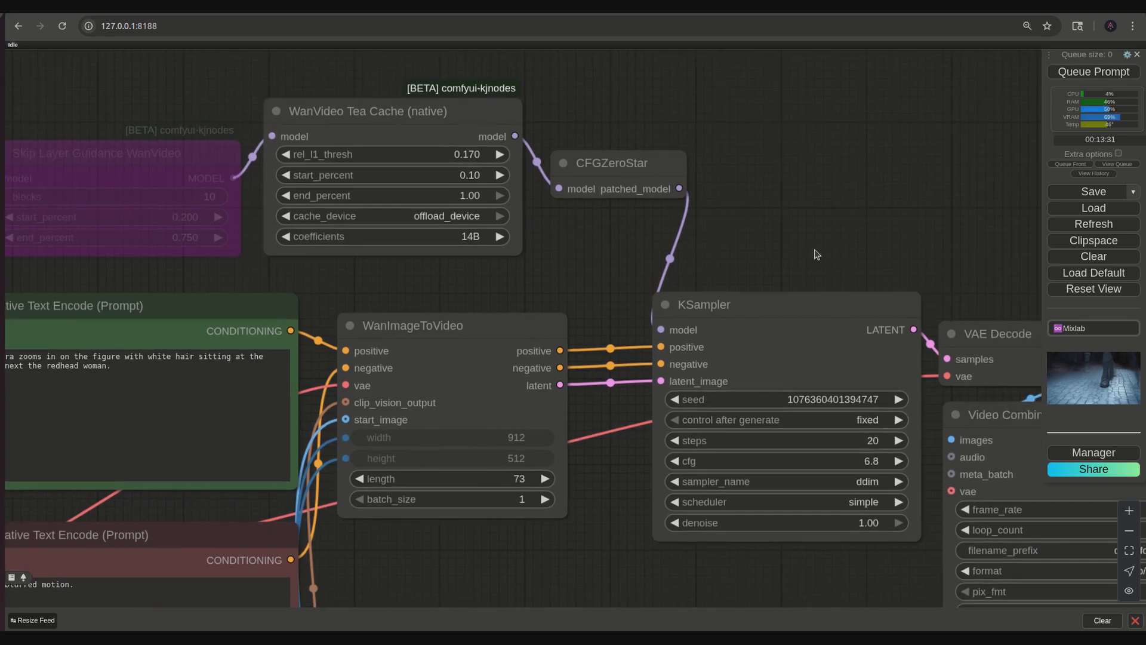
pyautogui.click(776, 308)
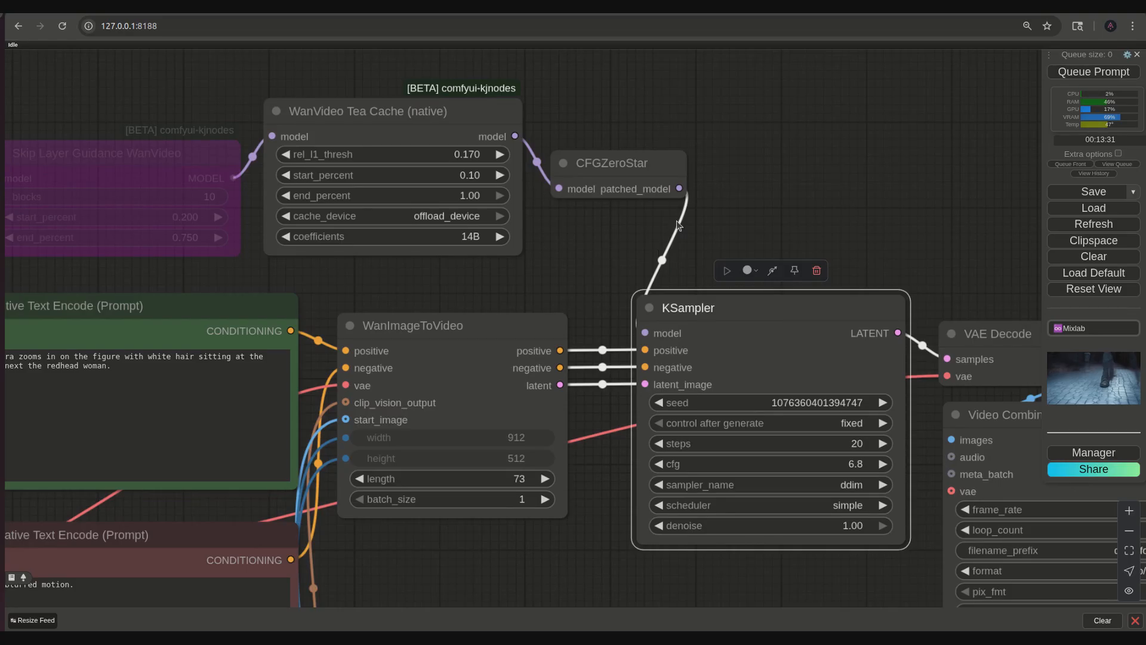
pyautogui.doubleClick(617, 252)
pyautogui.write('cfgzer')
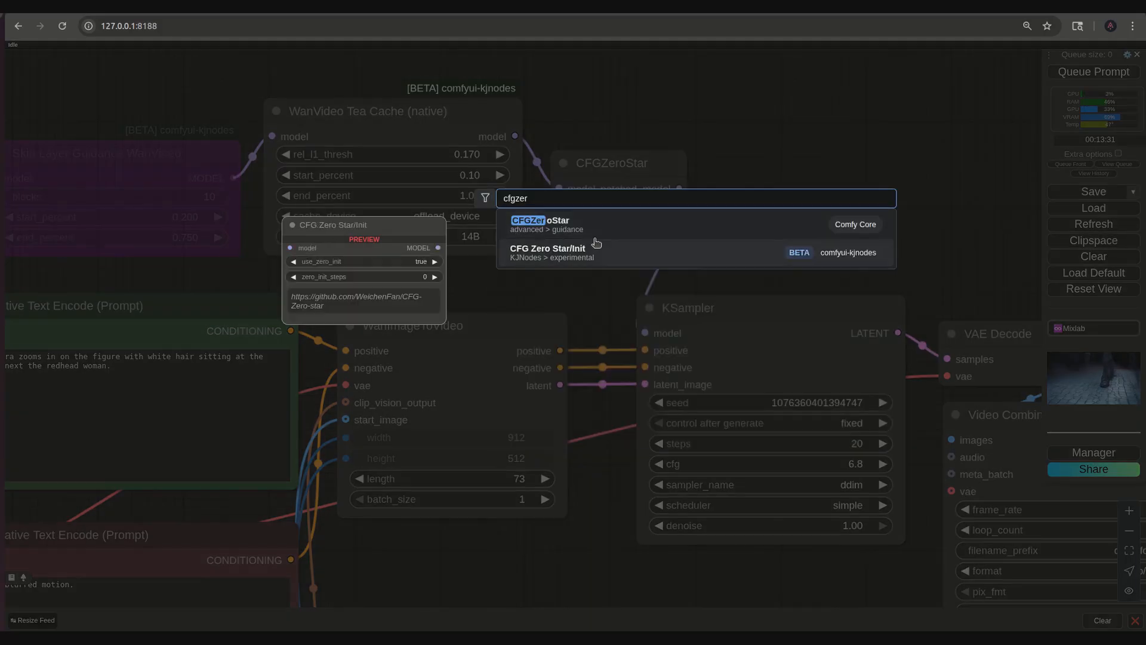
pyautogui.press('Escape')
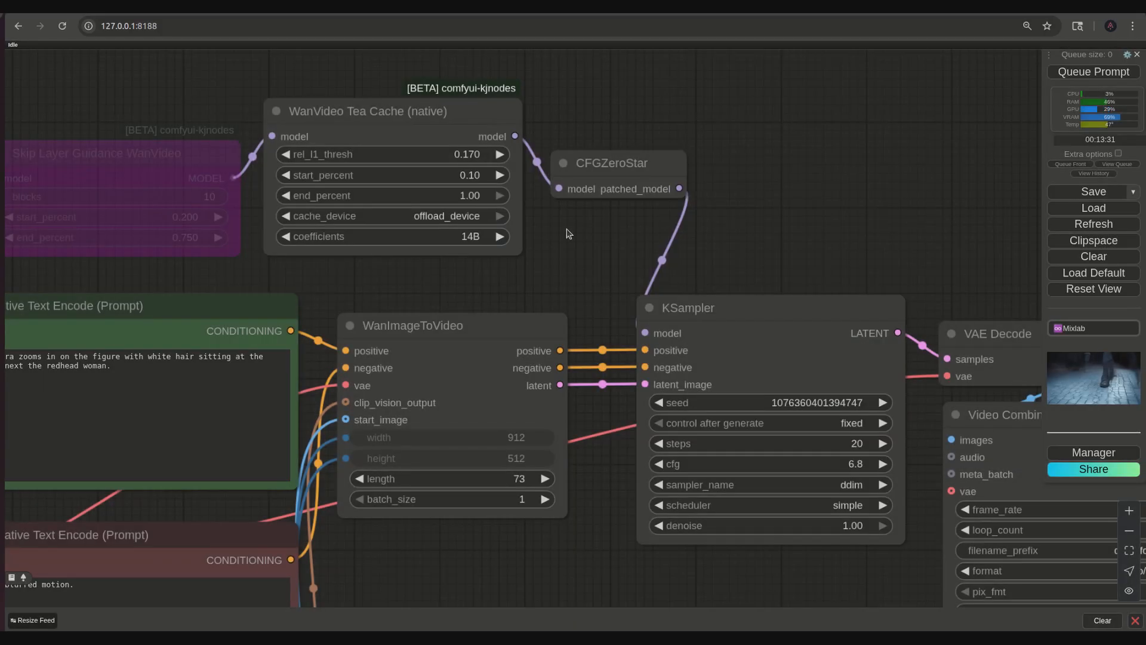
# - Re-enable the bypassed Skip Layer Guidance WanVideo node ahead of WanVideo Tea Cache
pyautogui.moveTo(563, 299); pyautogui.dragTo(840, 316)
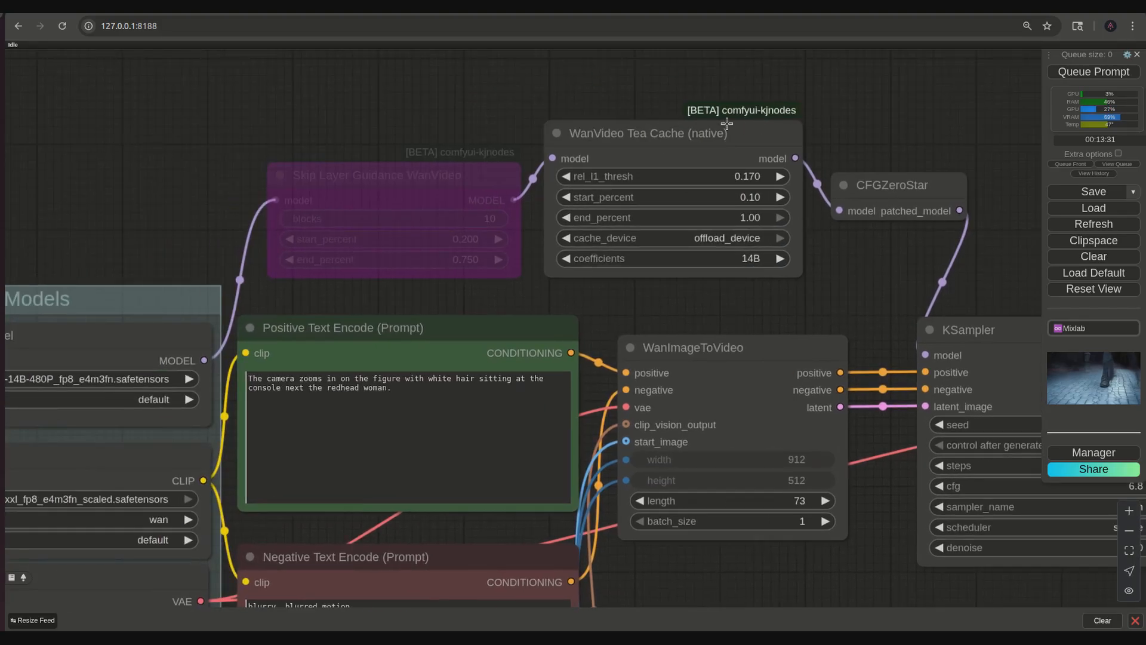
pyautogui.moveTo(525, 301); pyautogui.dragTo(651, 329)
pyautogui.click(525, 201)
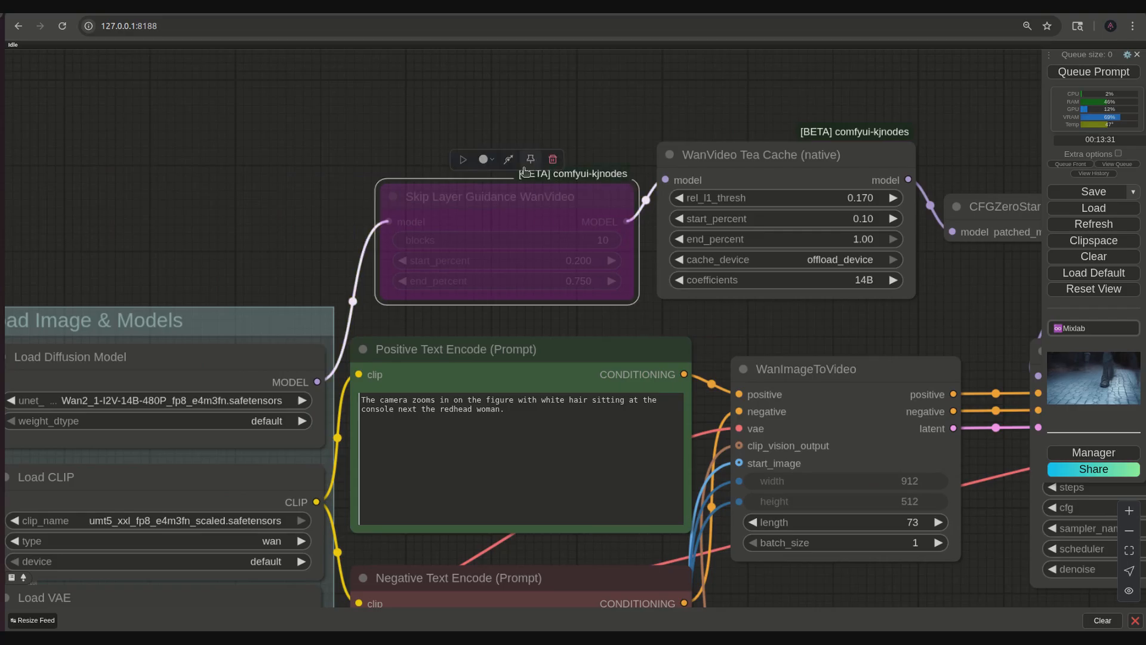
pyautogui.click(508, 160)
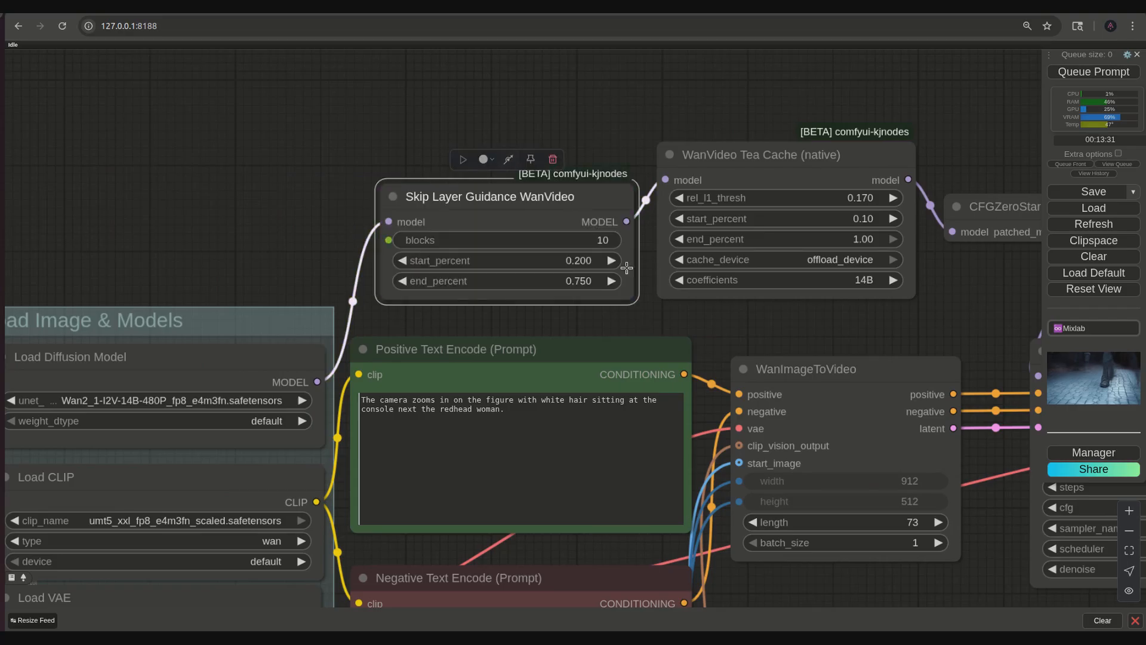
# - Try 9, and 9,10 as the blocks value in the Skip Layer Guidance WanVideo node
pyautogui.moveTo(711, 328); pyautogui.dragTo(687, 318)
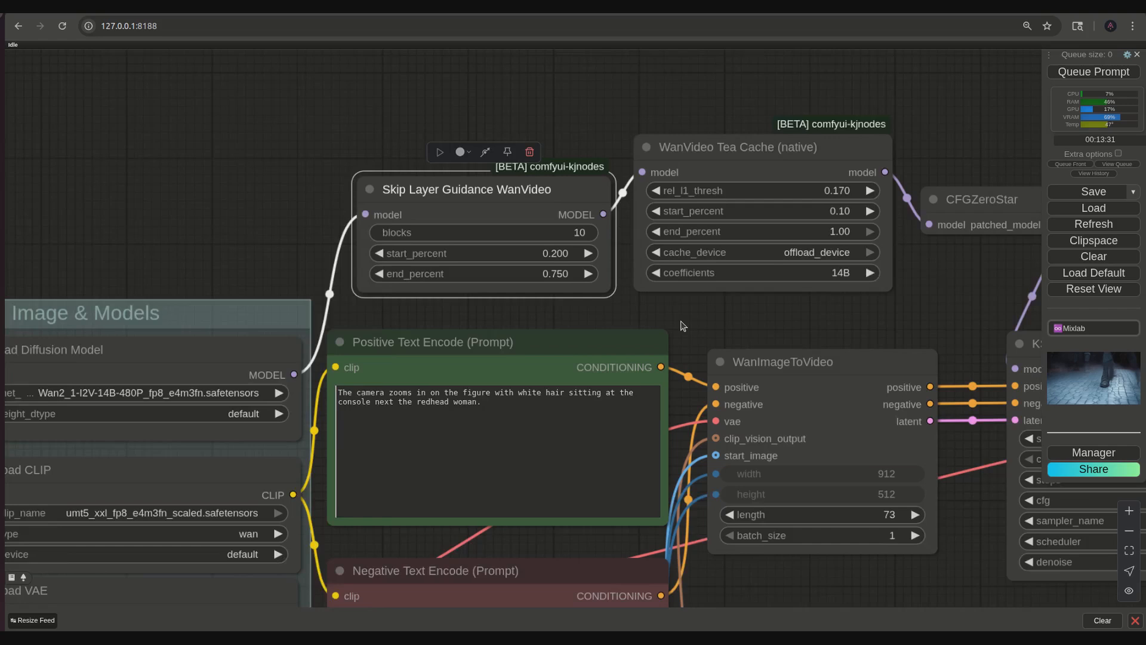
pyautogui.scroll(-1, 683, 324)
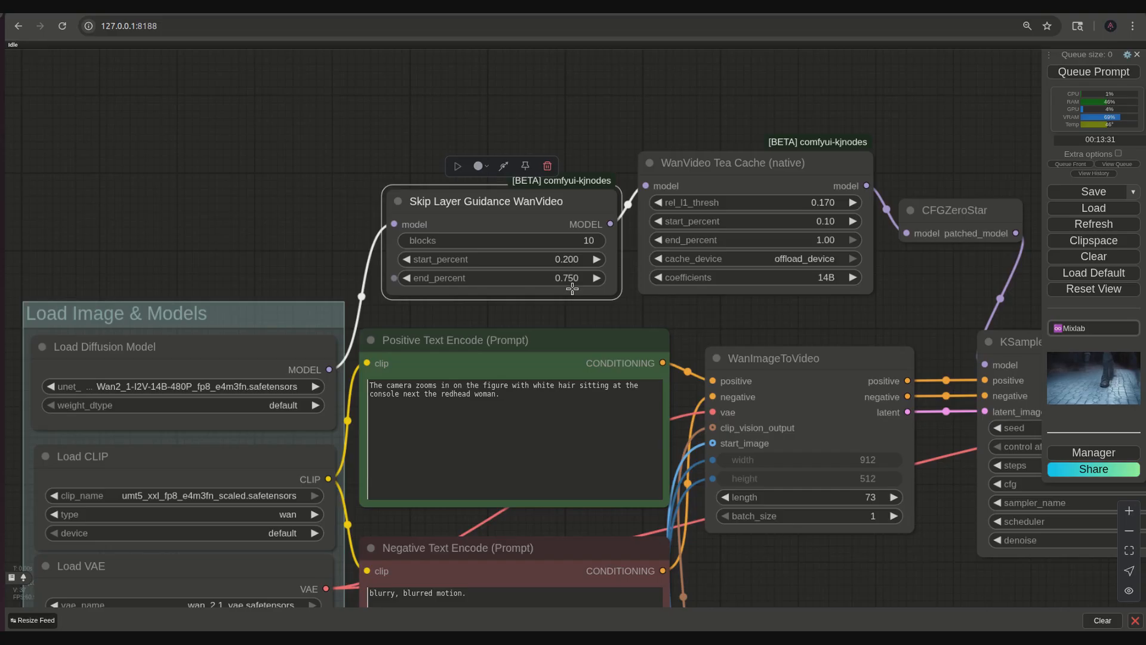
pyautogui.moveTo(909, 305); pyautogui.dragTo(830, 305)
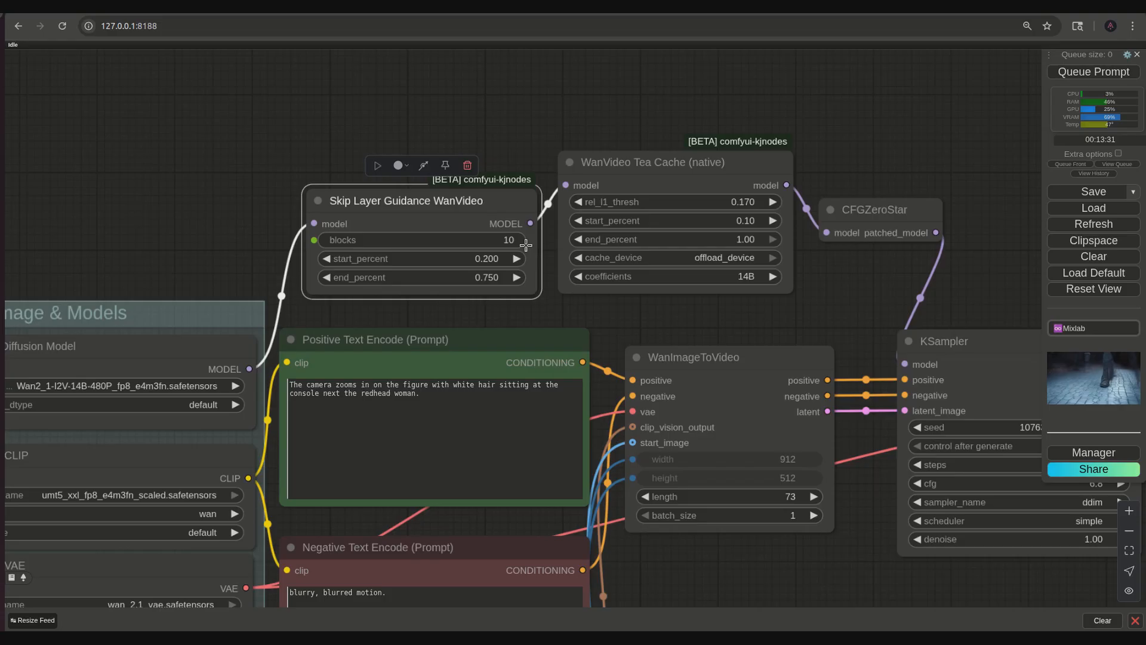
pyautogui.click(505, 245)
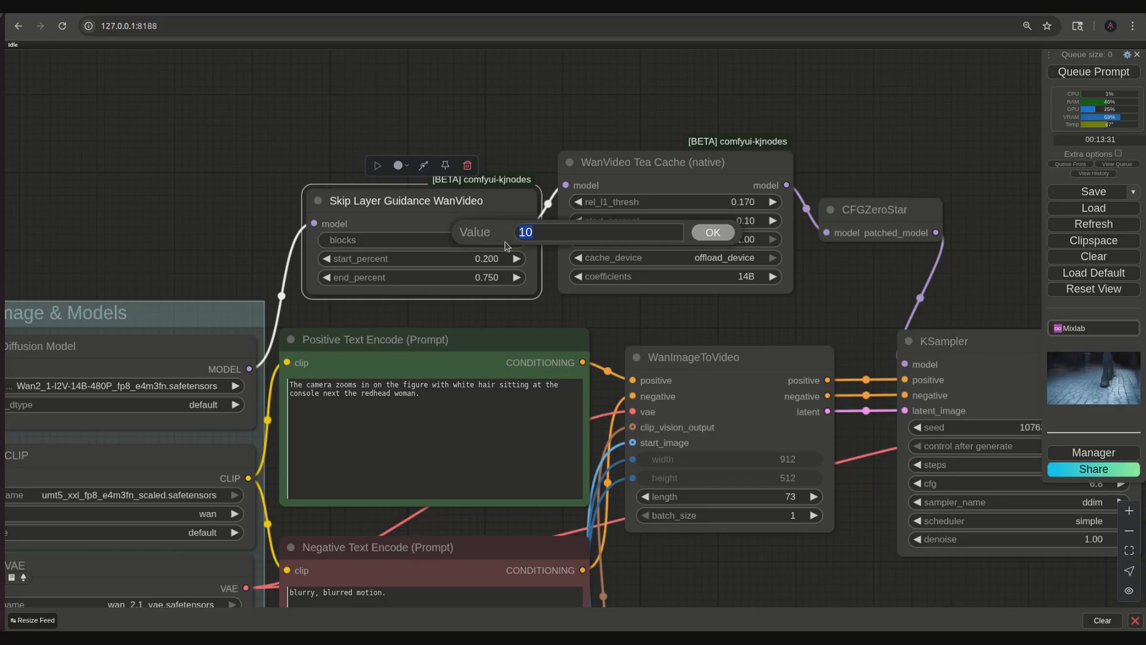
pyautogui.write('9')
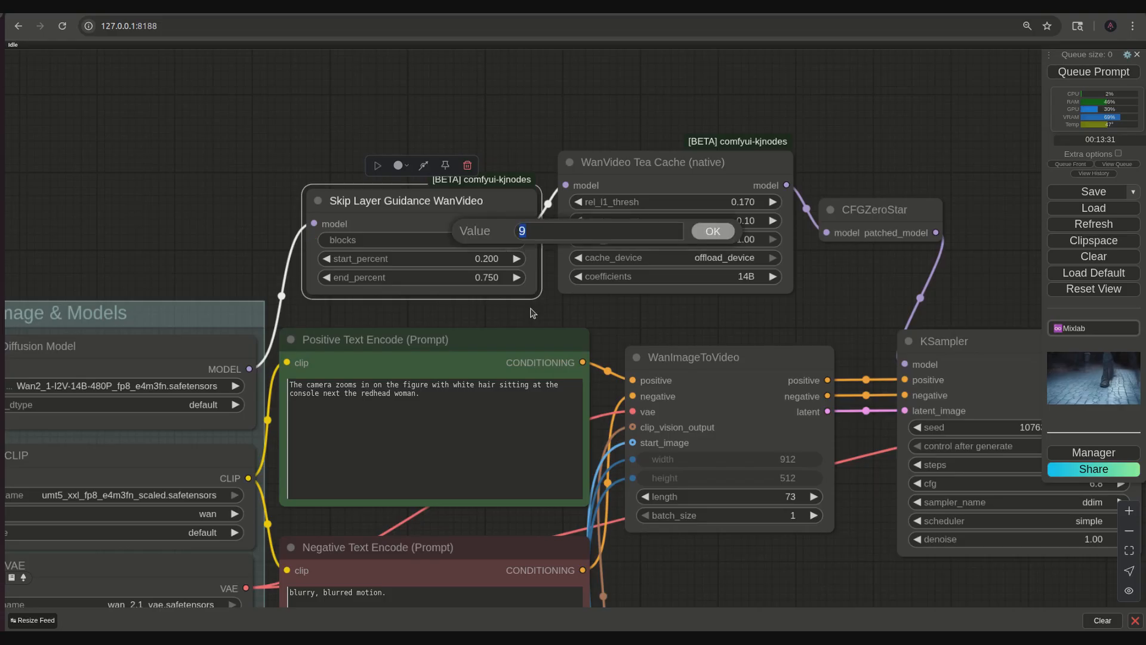
pyautogui.click(509, 241)
pyautogui.write('9,')
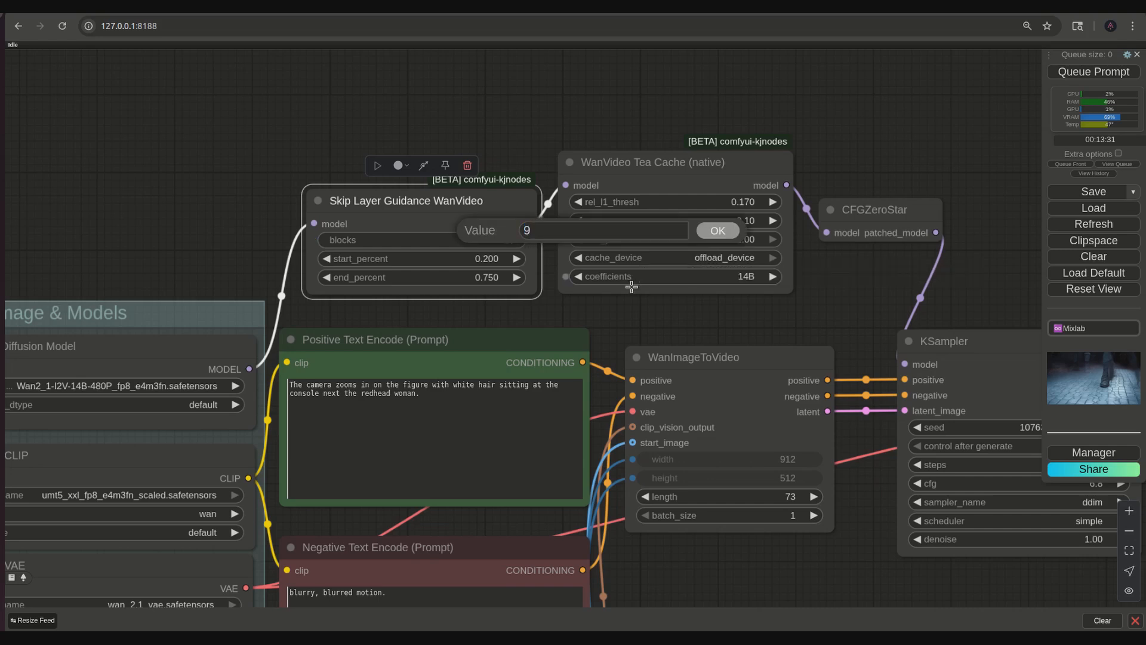
pyautogui.write('10')
pyautogui.press('Return')
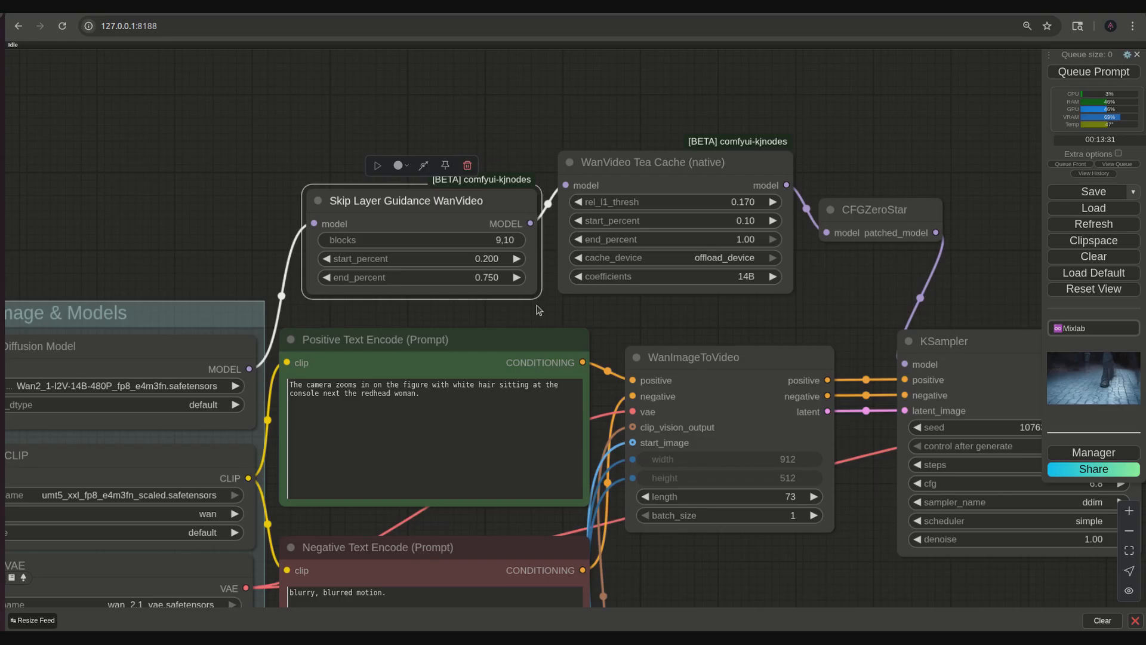
# - Set end_percent to 1 and blocks to 10 in the Skip Layer Guidance WanVideo node
pyautogui.click(486, 282)
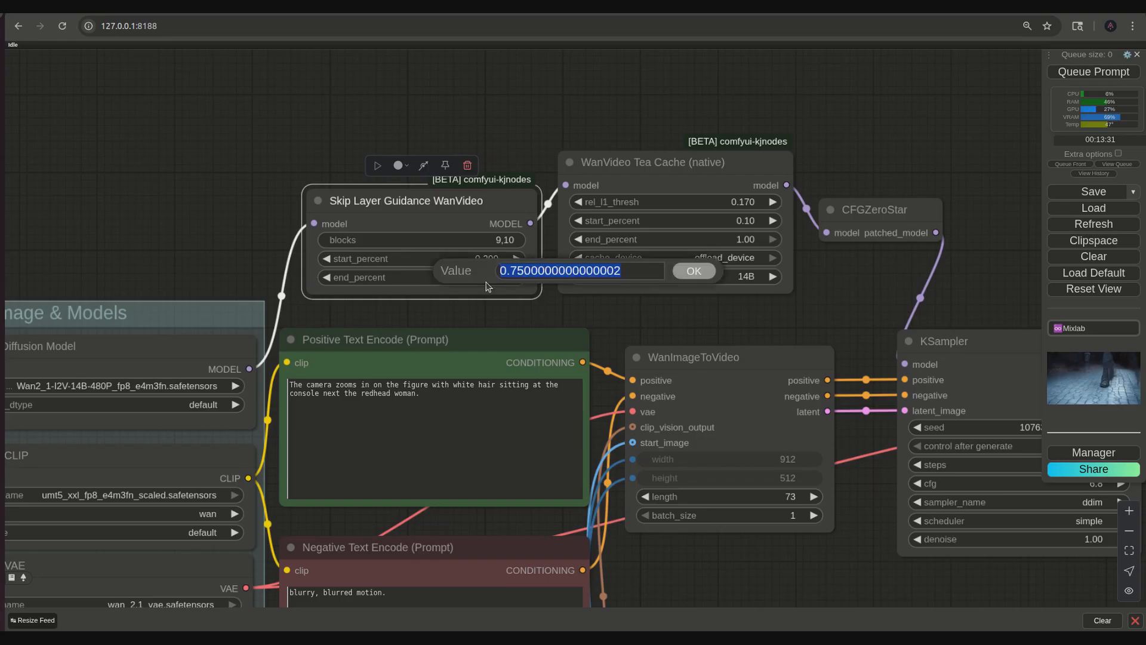
pyautogui.write('1')
pyautogui.press('Return')
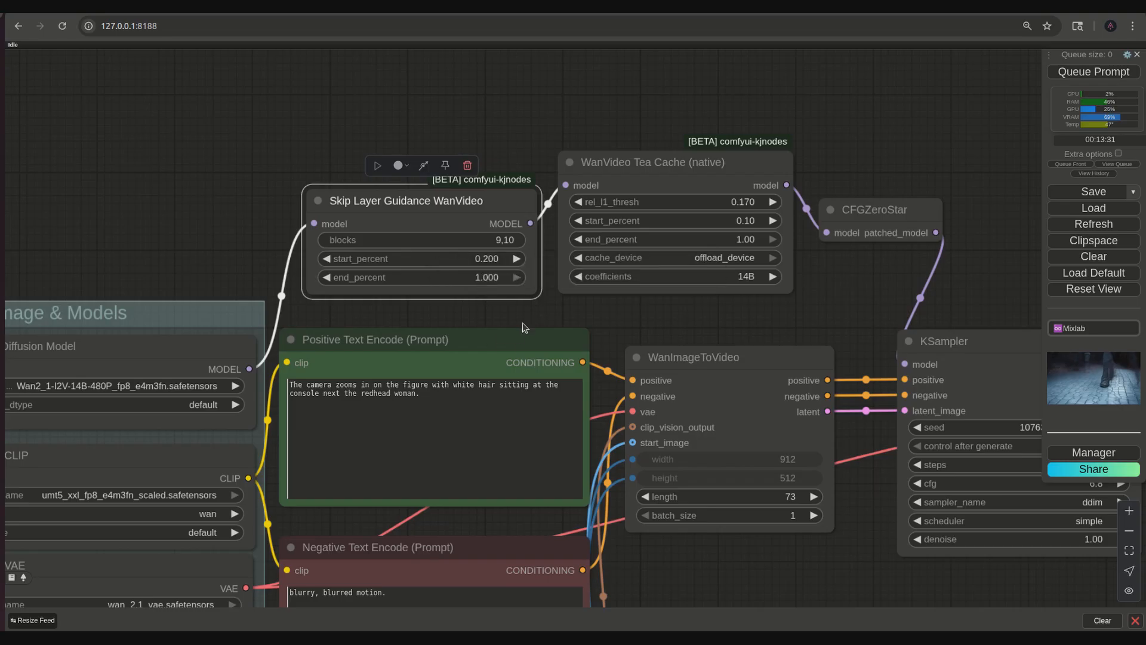
pyautogui.click(509, 240)
pyautogui.write('10')
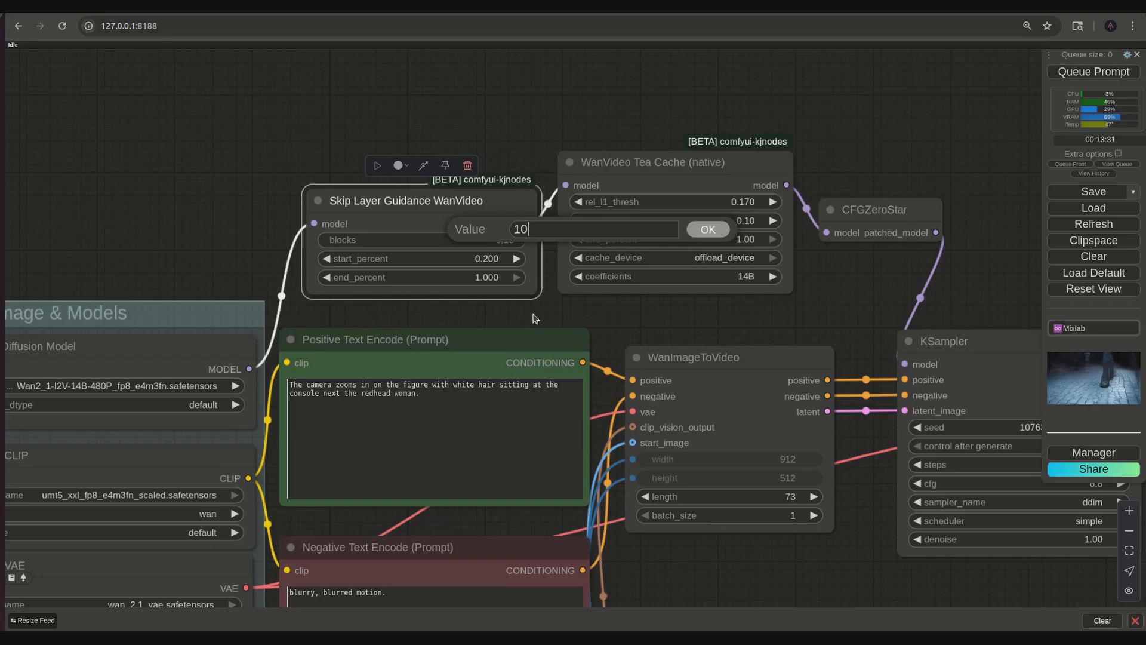
pyautogui.press('Return')
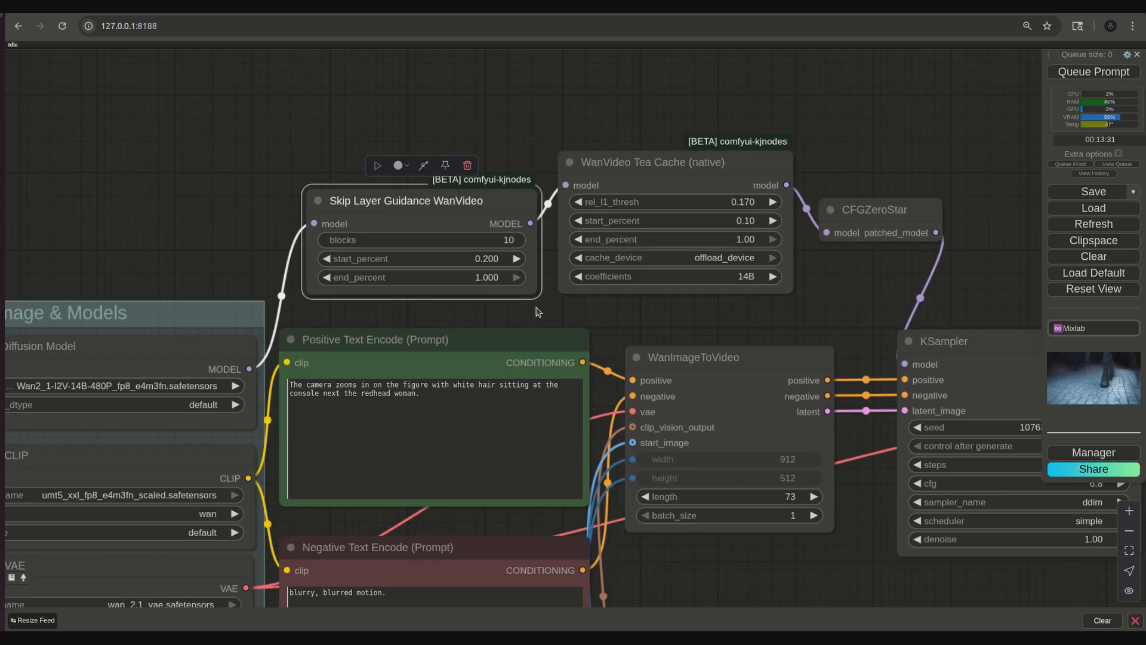
pyautogui.click(566, 316)
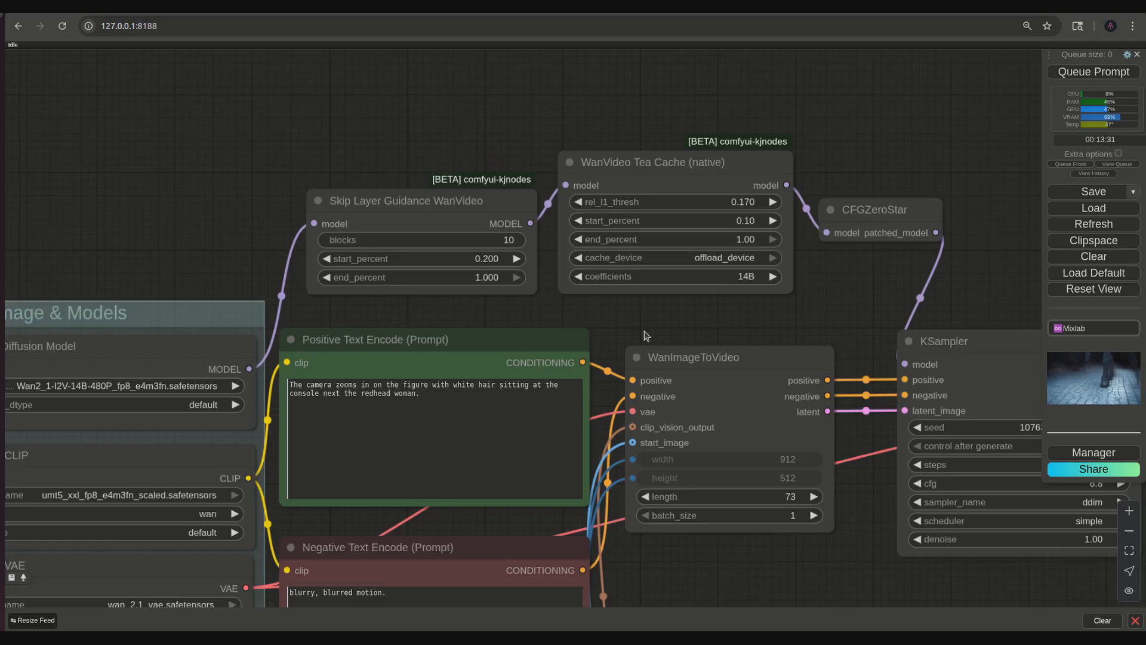
# - Move the WanImageToVideo node slightly up and to the right, closer to the KSampler node
pyautogui.scroll(-2, 643, 338)
pyautogui.scroll(-1, 647, 325)
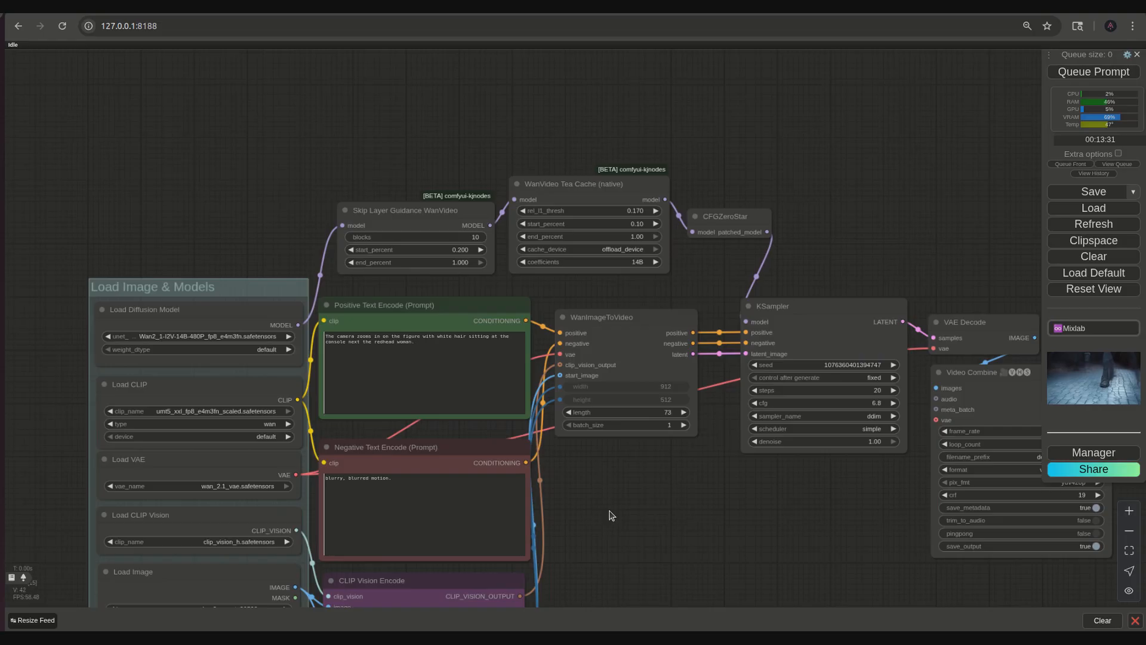
pyautogui.moveTo(607, 317); pyautogui.dragTo(626, 304)
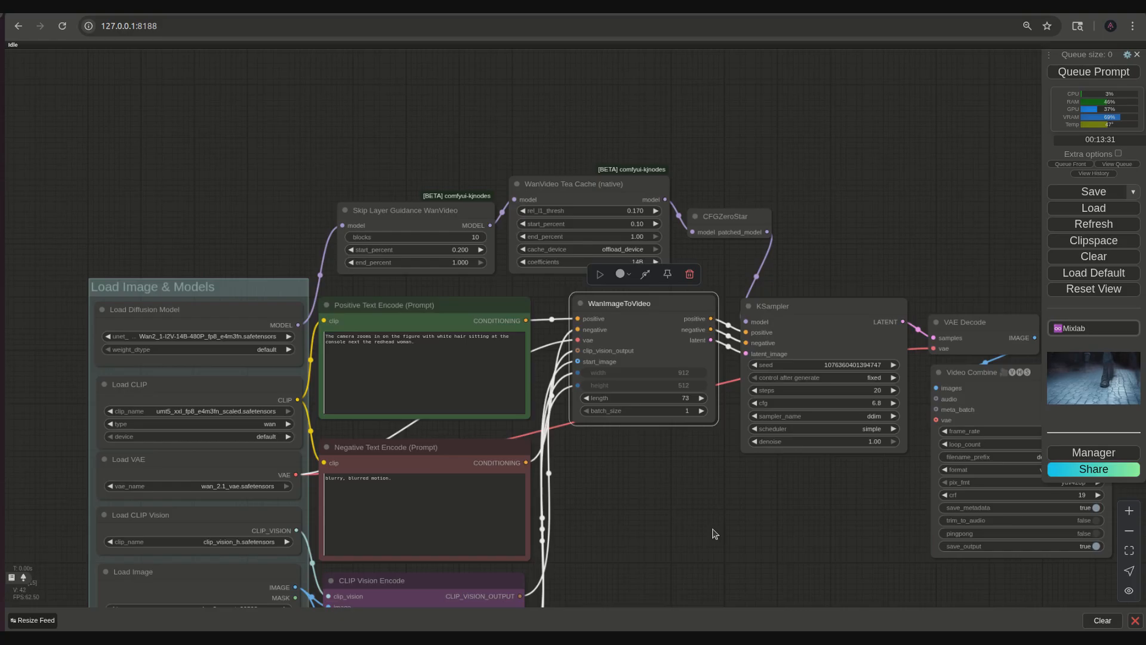
# - Clear the old positive prompt and start a new one with "The camera zooms in to a closeup"
pyautogui.moveTo(711, 532); pyautogui.dragTo(839, 563)
pyautogui.scroll(7, 570, 448)
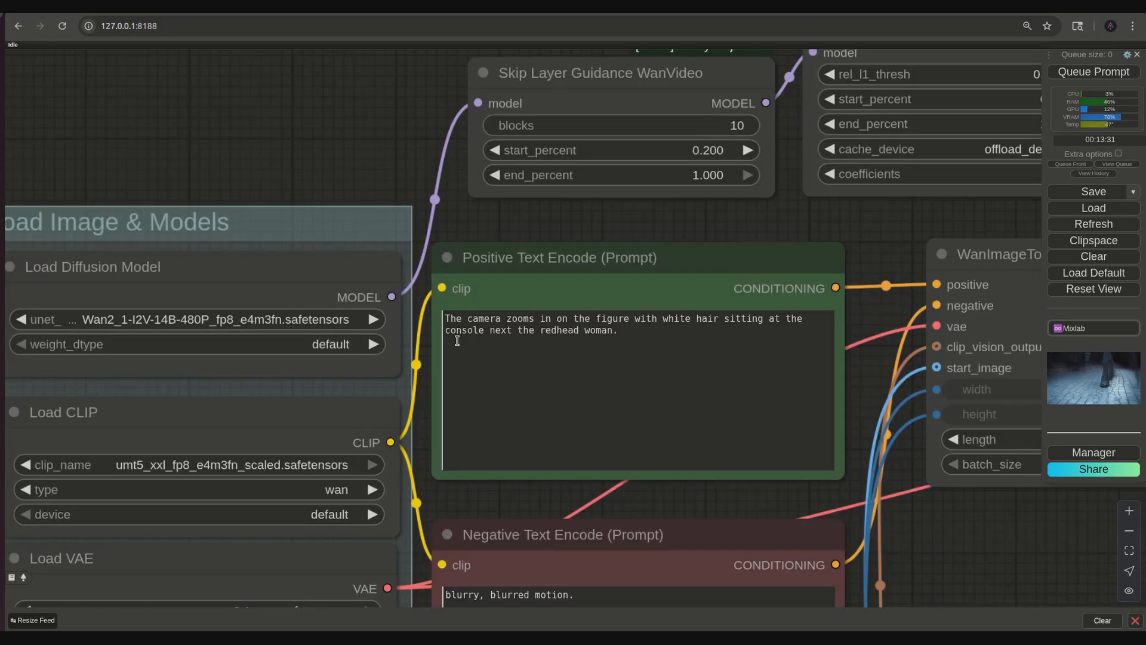
pyautogui.click(659, 395)
pyautogui.hotkey('ctrl', 'a')
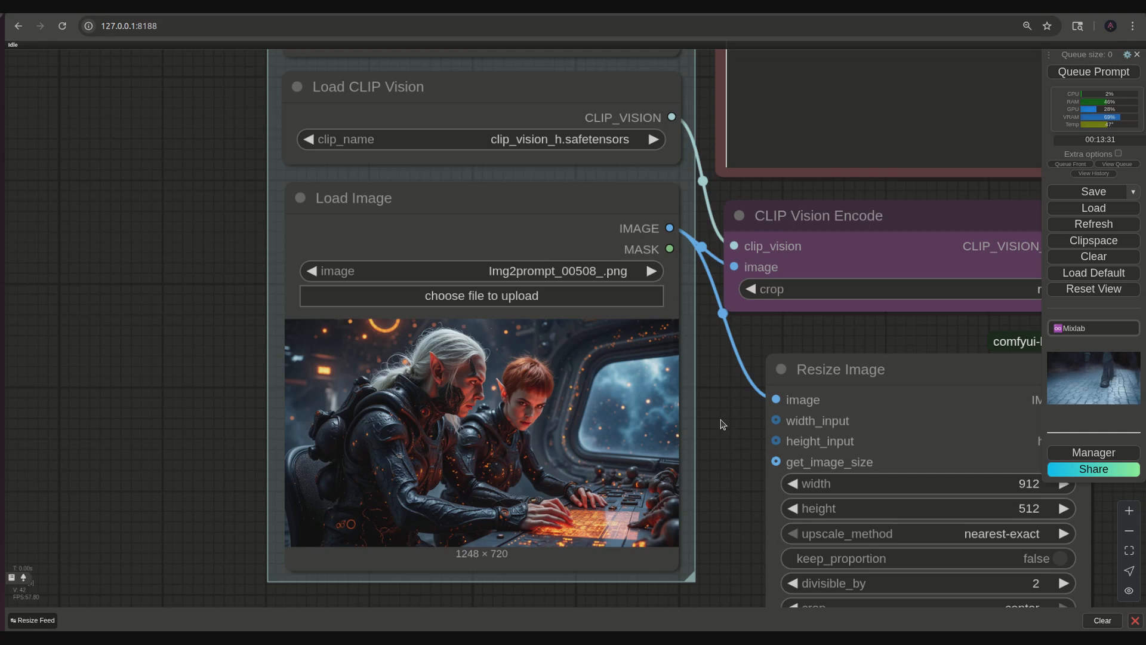
pyautogui.scroll(-5, 722, 424)
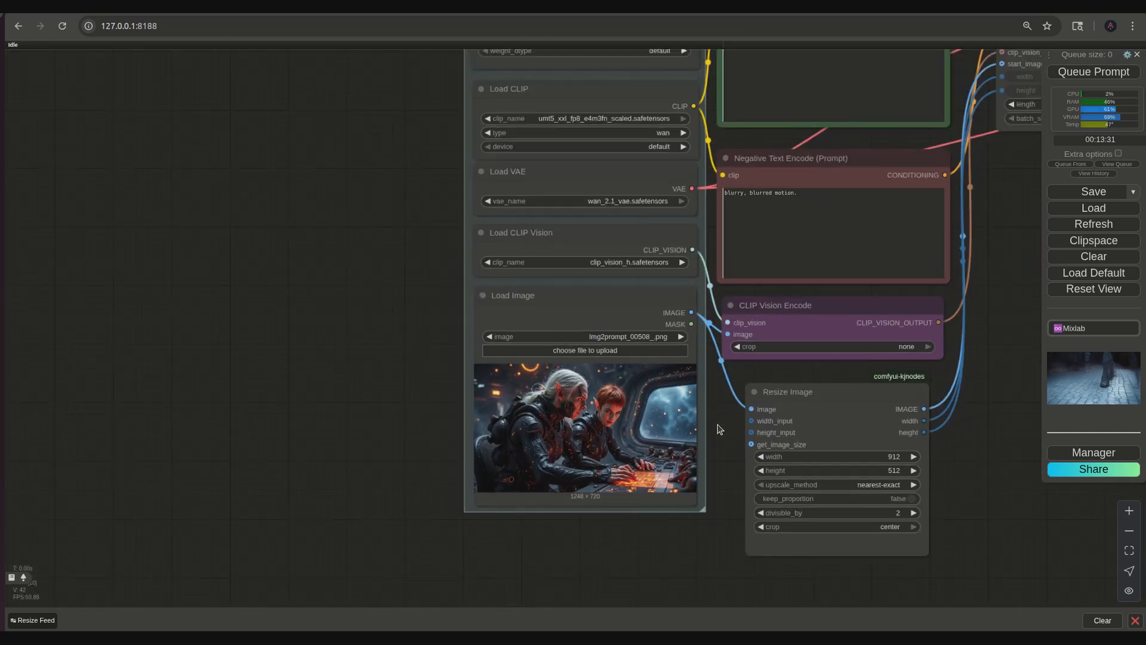
pyautogui.moveTo(414, 302); pyautogui.dragTo(300, 422)
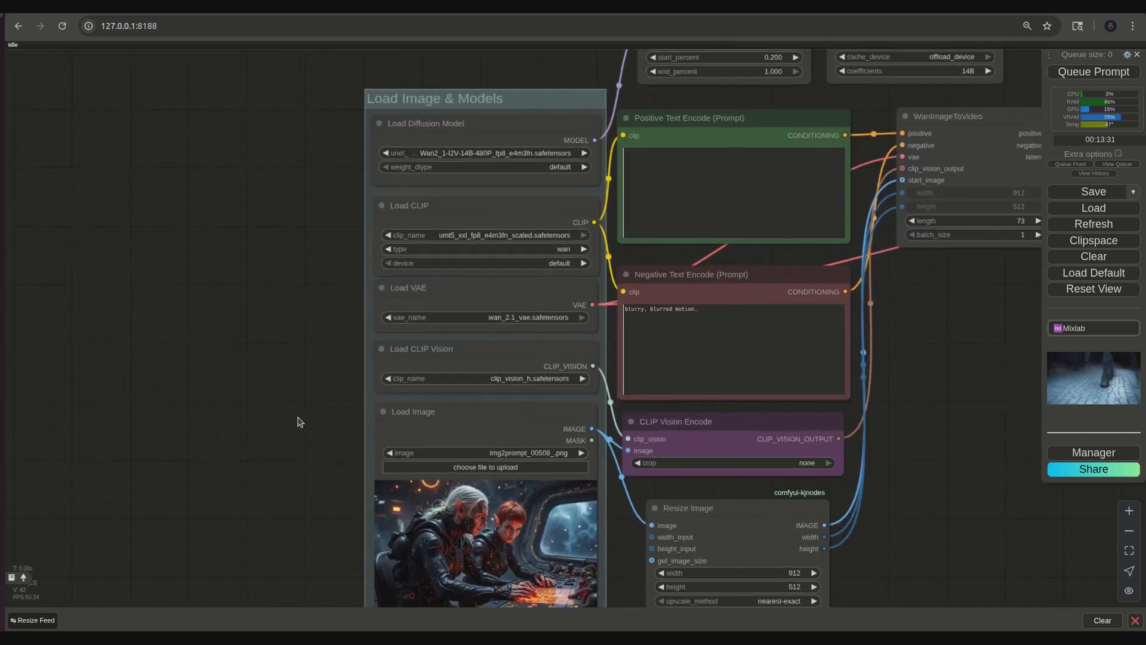
pyautogui.click(651, 178)
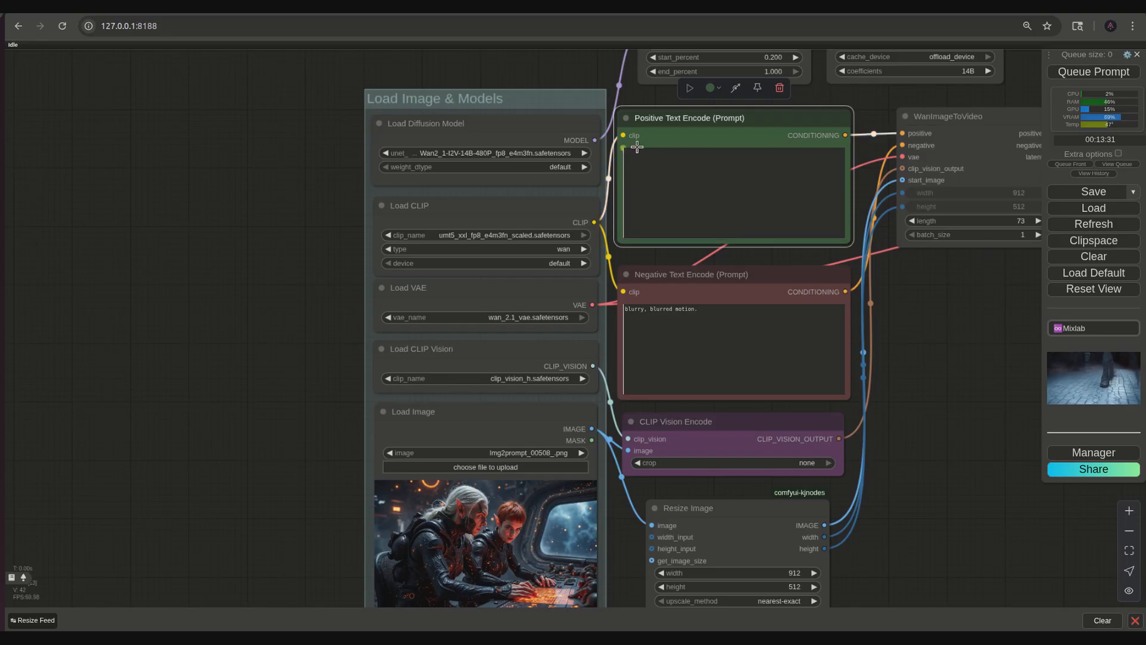
pyautogui.write('The camera zooms in to a closeuo')
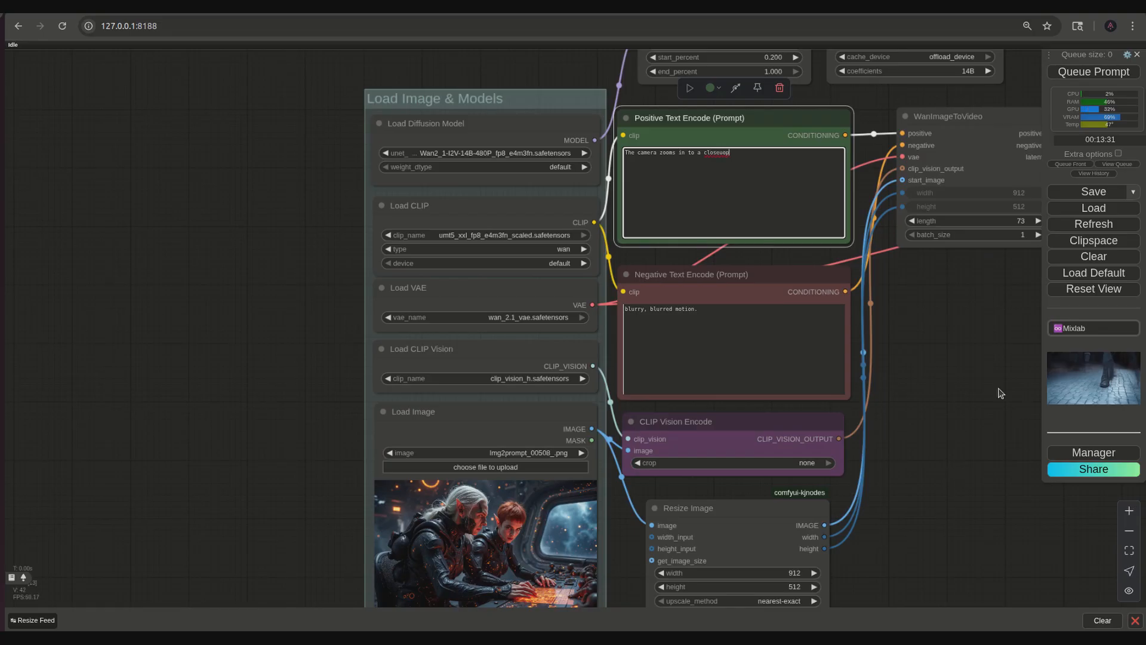
pyautogui.scroll(5, 993, 382)
pyautogui.moveTo(979, 385); pyautogui.dragTo(1026, 618)
pyautogui.scroll(1, 841, 352)
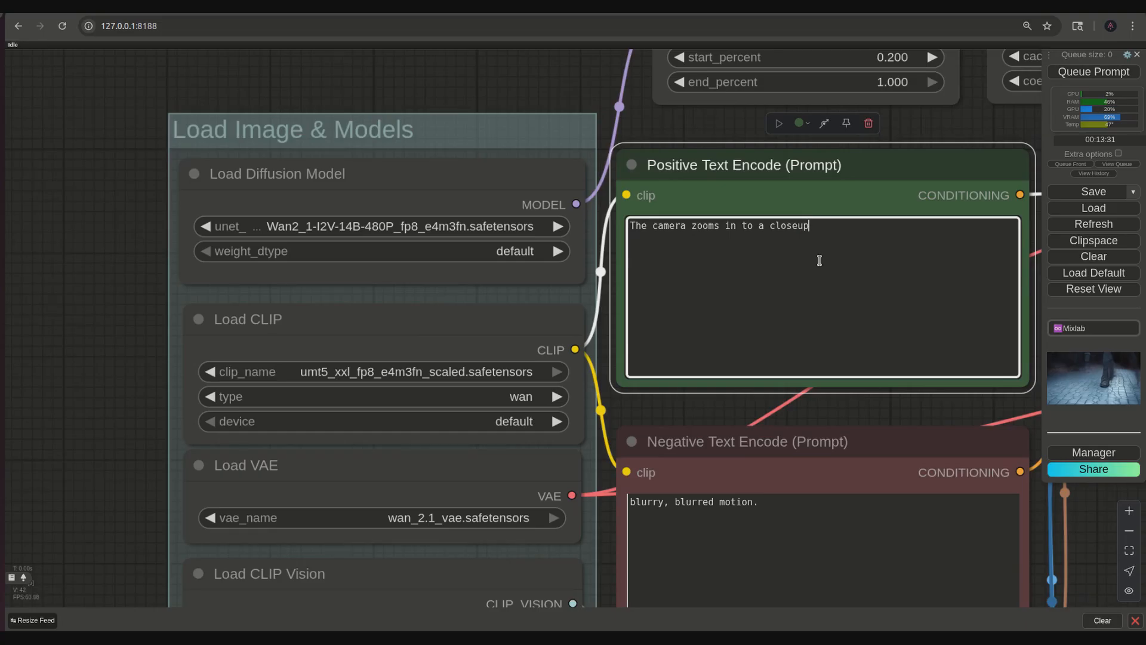
# - Continue the positive prompt with "of the man with grey hair. He is typing beside a short redhead woman at a console."
pyautogui.write('of the man with grey hair')
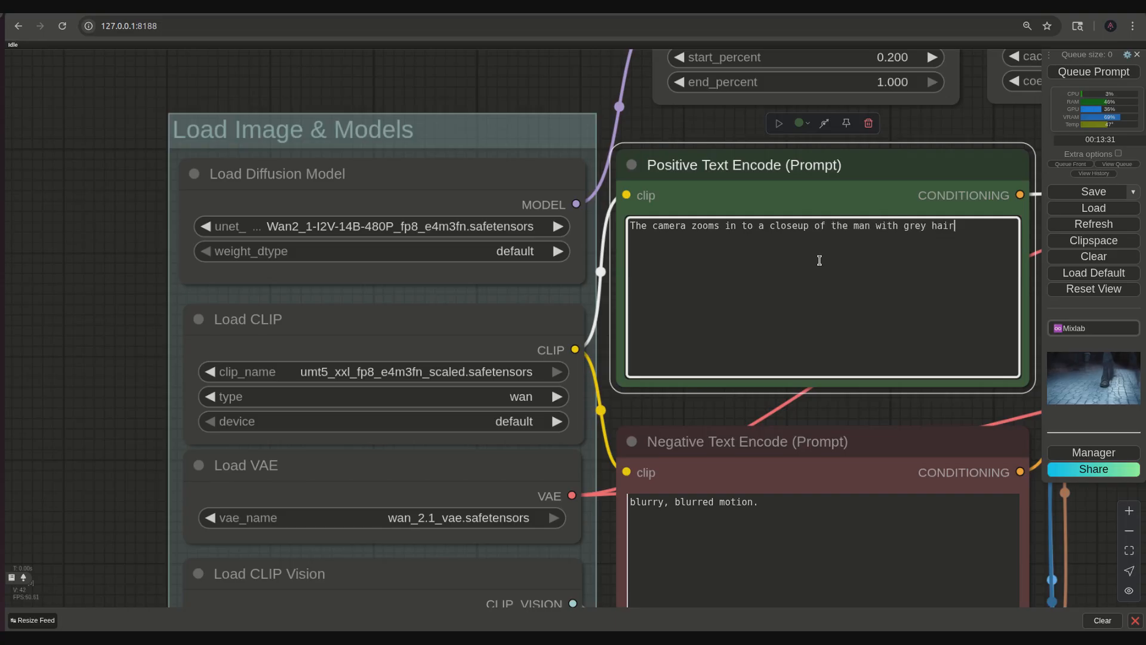
pyautogui.write('. He is typing beside a short red')
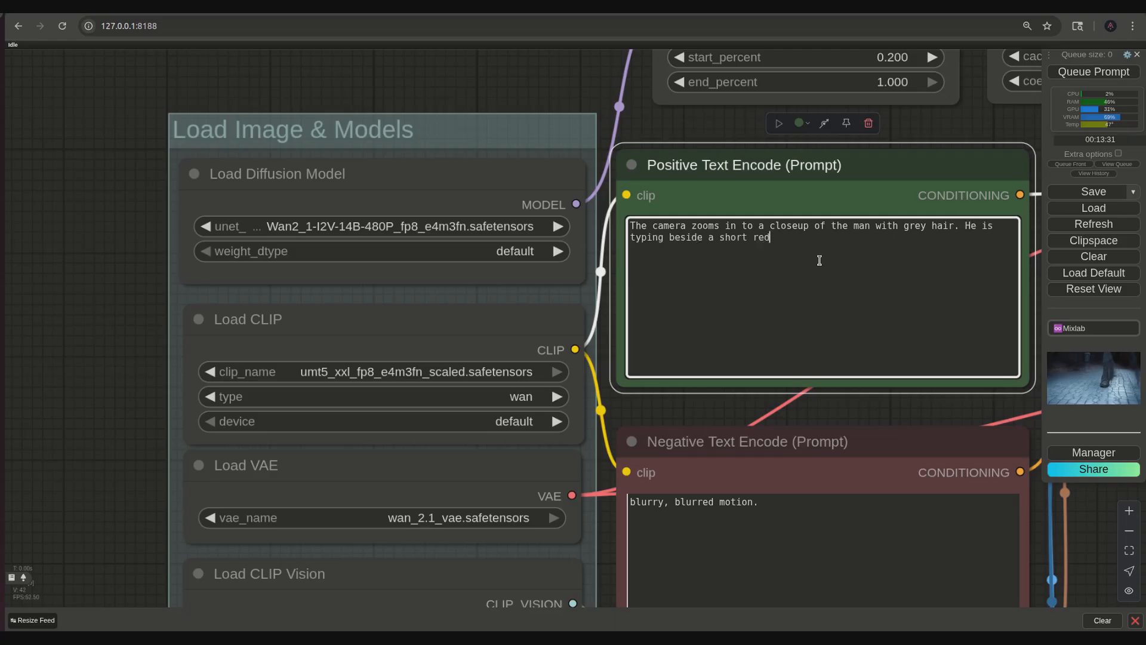
pyautogui.write('head woman at a console.')
# - Append "They are inside a starship interior." to the positive prompt and change "man" to "figure"
pyautogui.scroll(-5, 117, 245)
pyautogui.click(790, 455)
pyautogui.scroll(3, 789, 455)
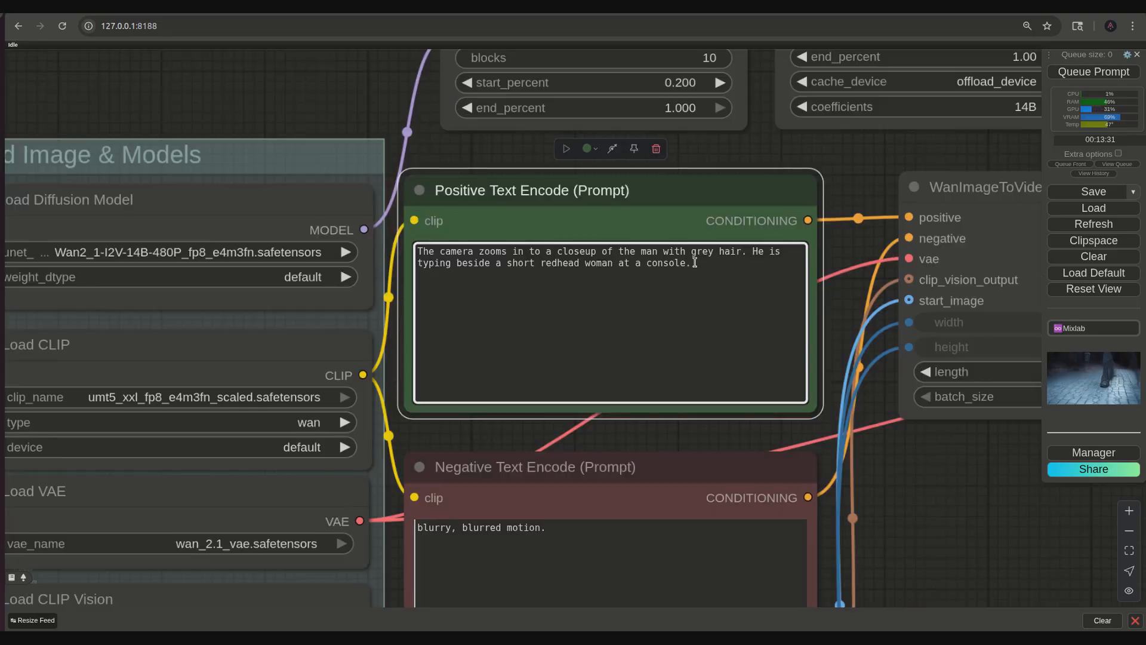
pyautogui.click(743, 276)
pyautogui.write('They are insid')
pyautogui.write('e a starship int')
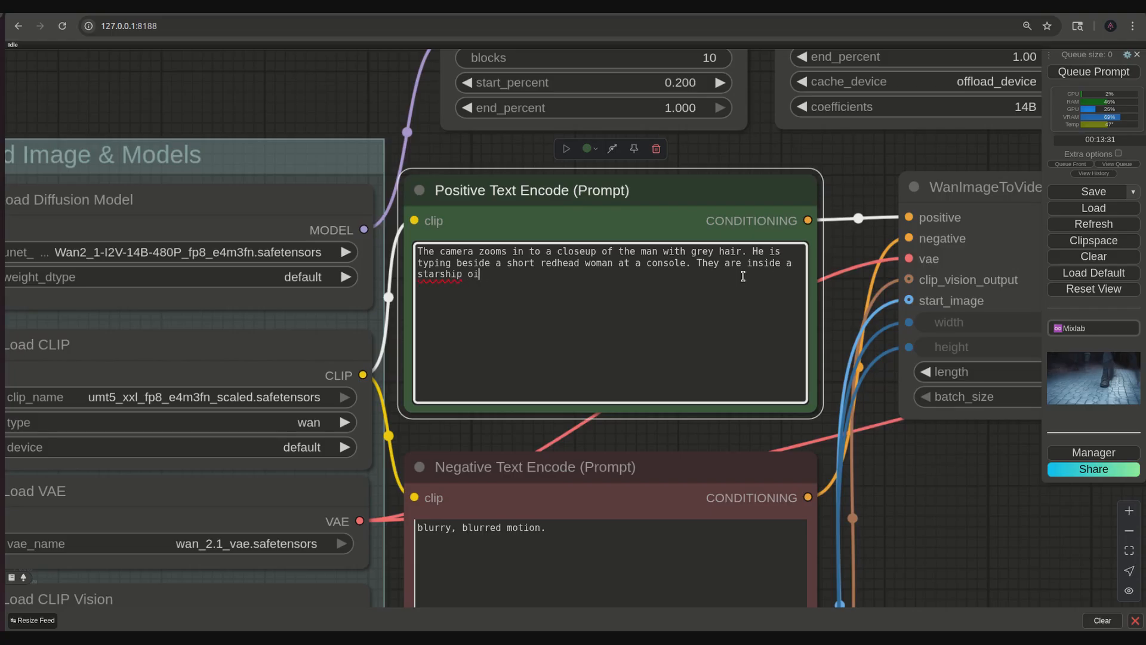
pyautogui.write('erior.')
# - Queue the workflow and review the generated video in the Video Combine node
pyautogui.scroll(-10, 743, 275)
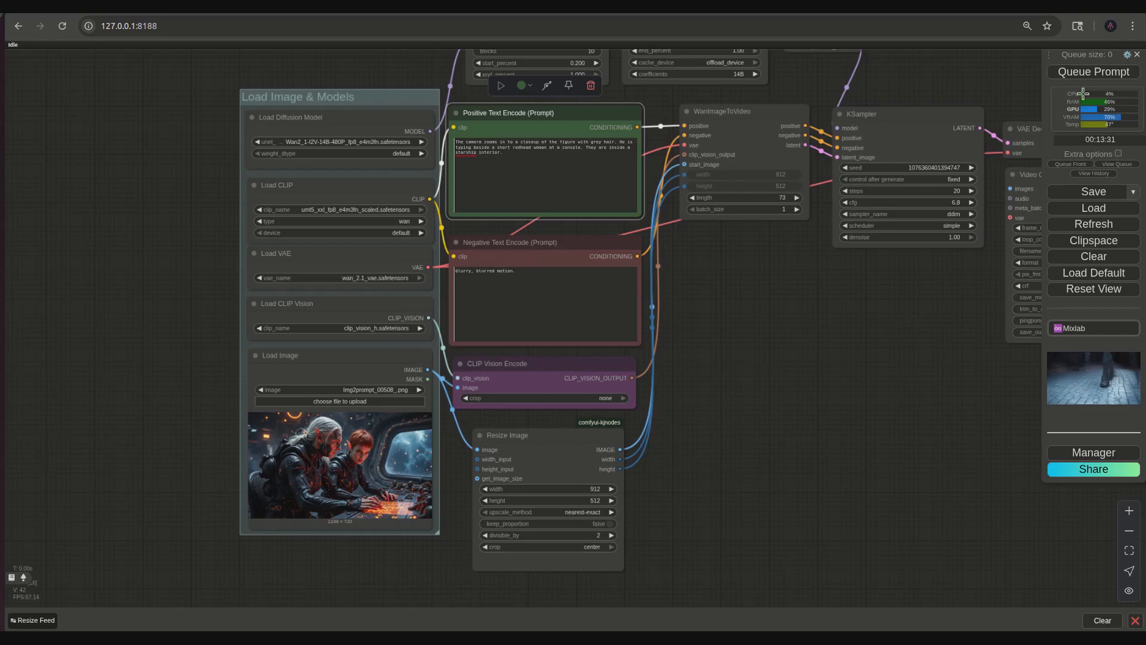
pyautogui.click(1094, 74)
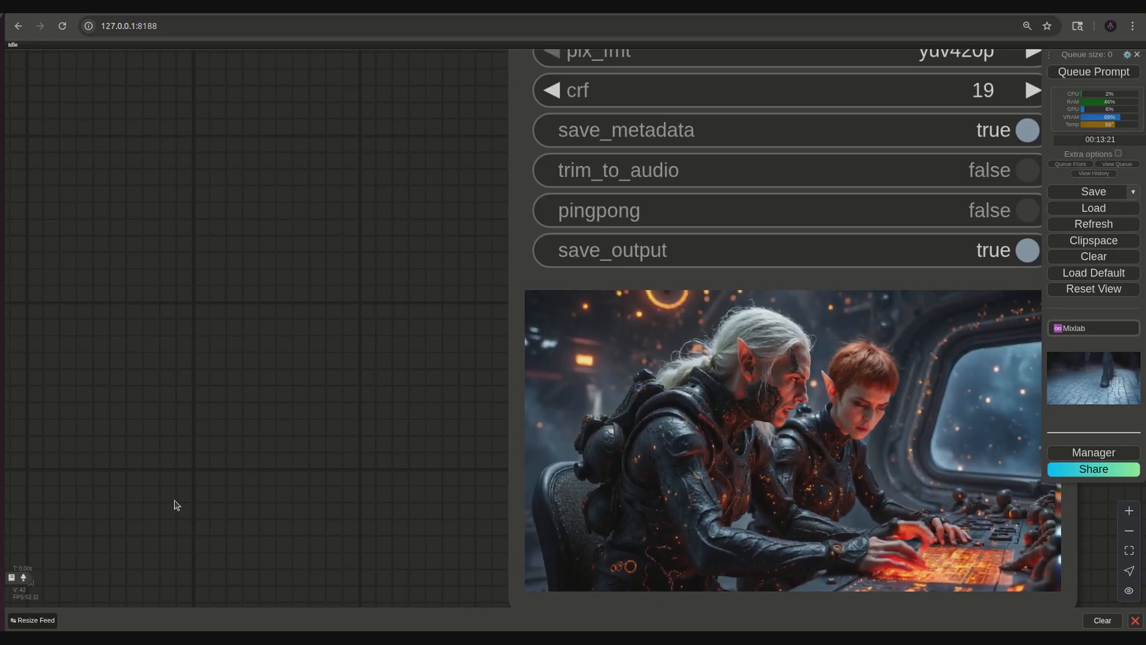
pyautogui.moveTo(320, 478); pyautogui.dragTo(140, 431)
pyautogui.scroll(3, 248, 444)
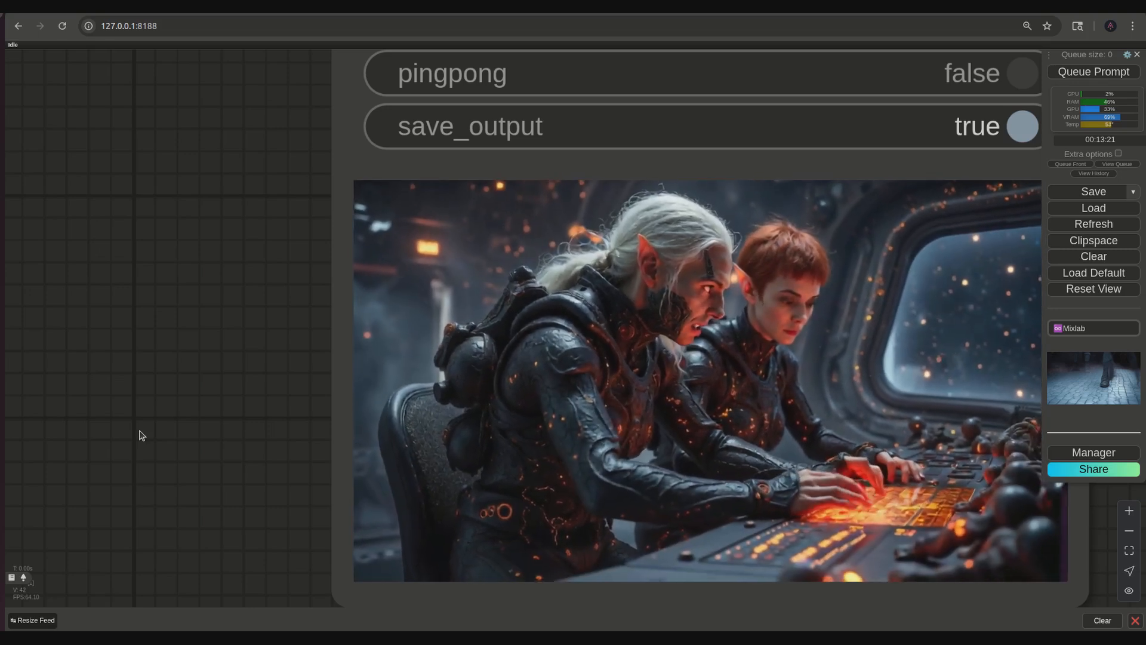
pyautogui.scroll(-5, 142, 435)
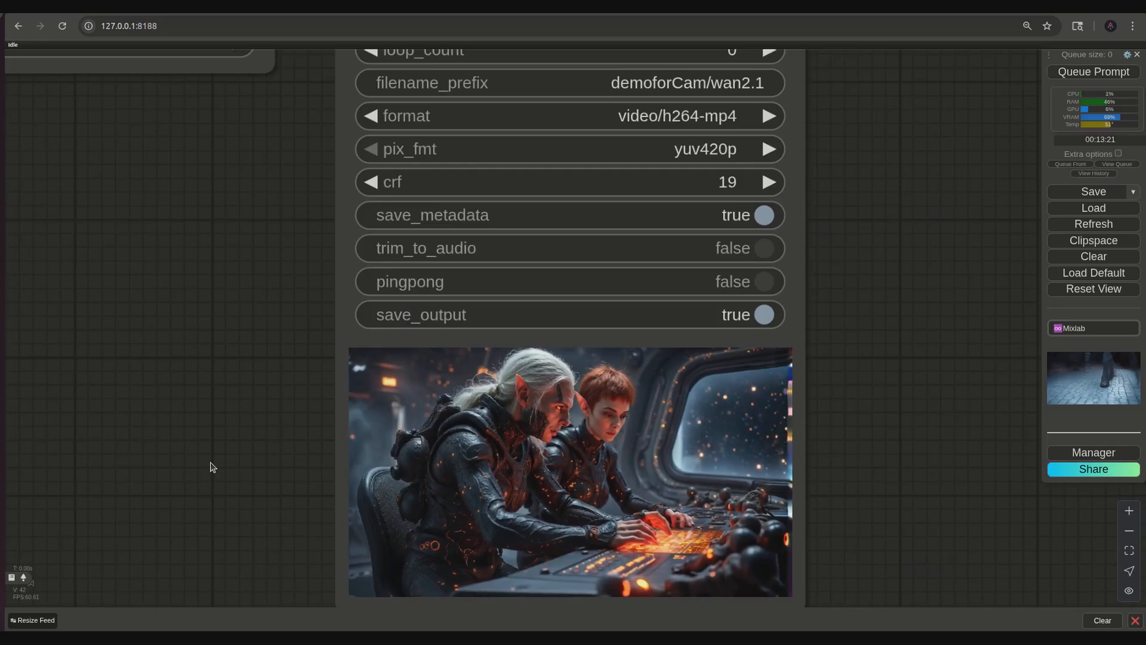
pyautogui.moveTo(210, 467); pyautogui.dragTo(58, 397)
# - Replace "zooms" with "pushes" in the positive prompt's camera instruction
pyautogui.moveTo(134, 338); pyautogui.dragTo(650, 497)
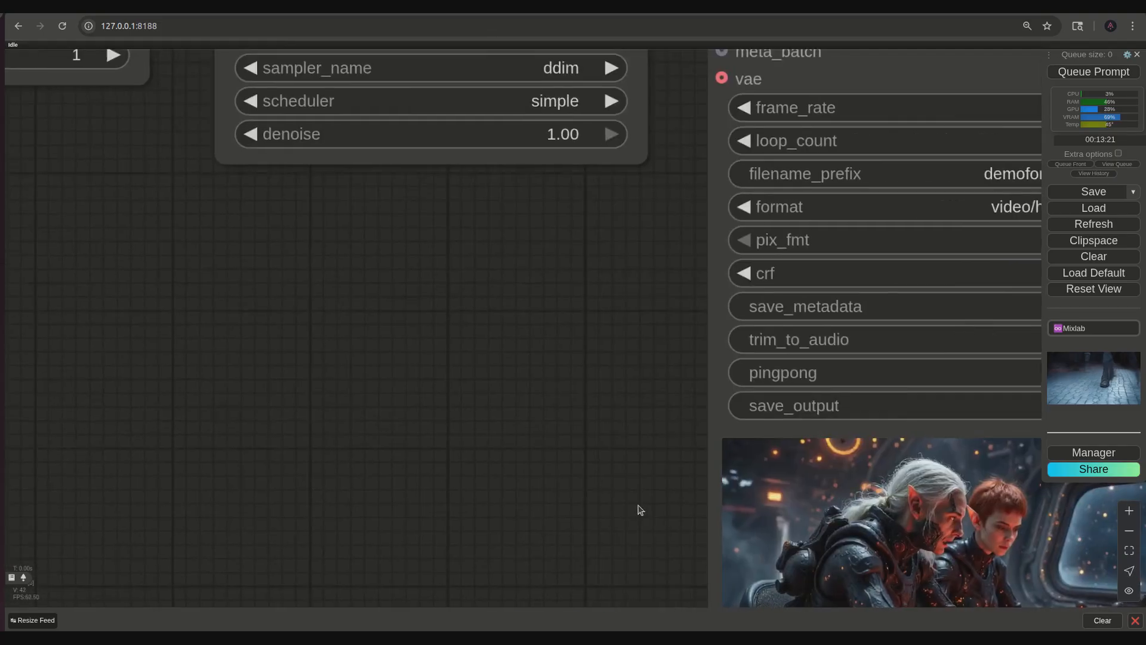
pyautogui.scroll(-5, 553, 478)
pyautogui.moveTo(215, 317); pyautogui.dragTo(871, 571)
pyautogui.scroll(5, 373, 439)
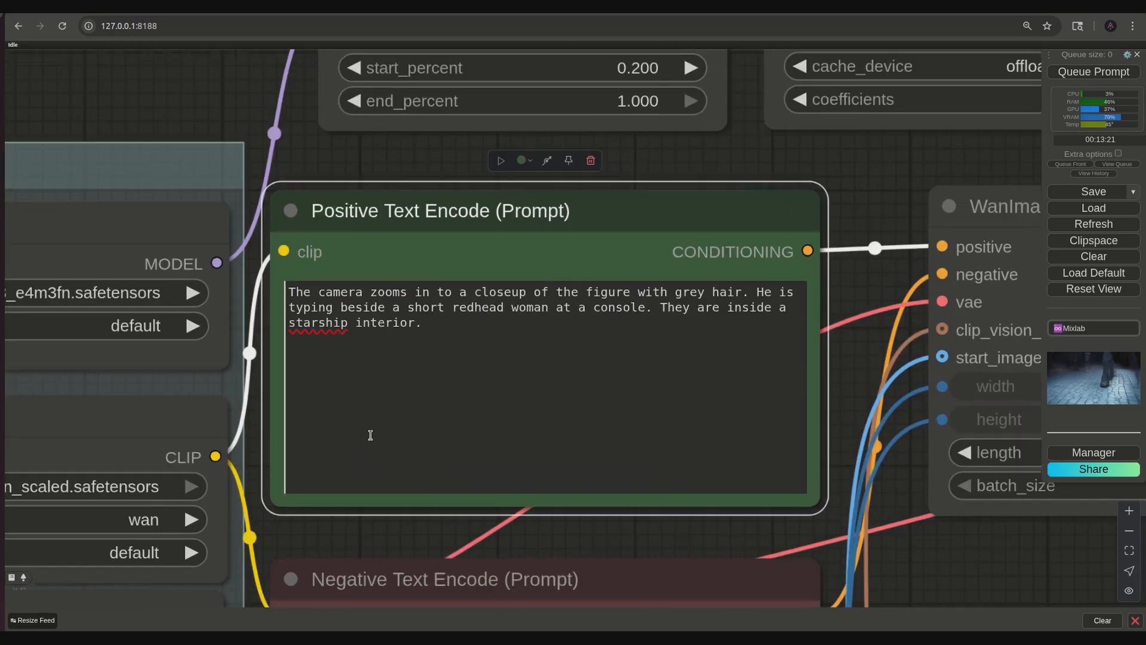
pyautogui.doubleClick(404, 295)
pyautogui.write('pushes')
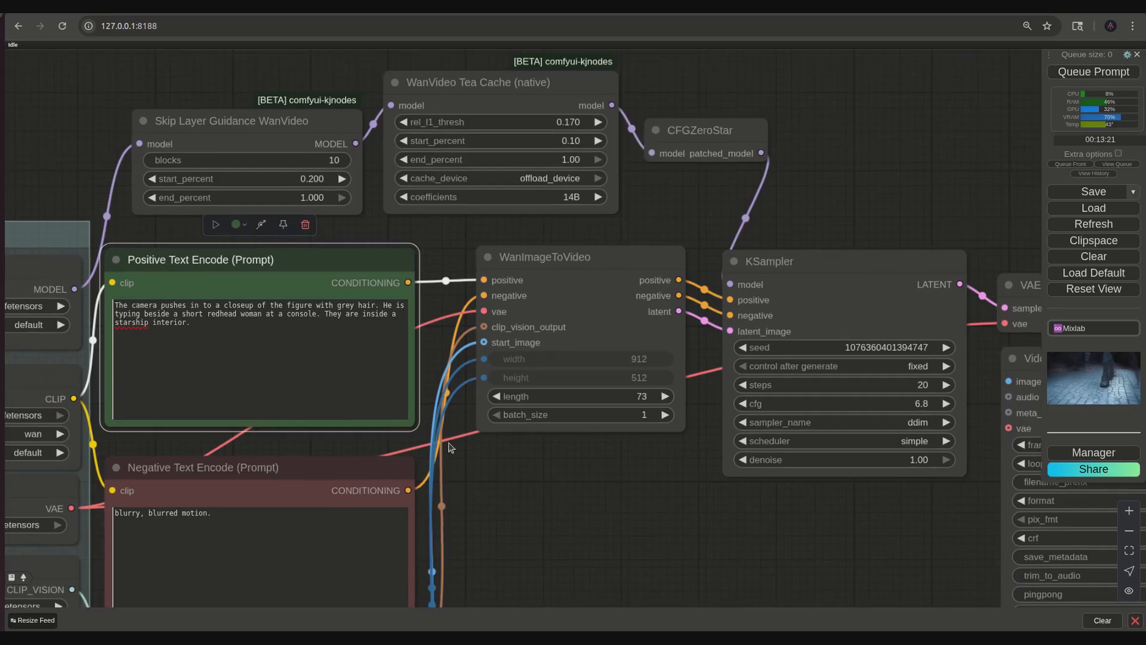
# - Reword "a short redhead woman" in the positive prompt as "a redhead woman with short hair"
pyautogui.scroll(5, 325, 385)
pyautogui.write('with ')
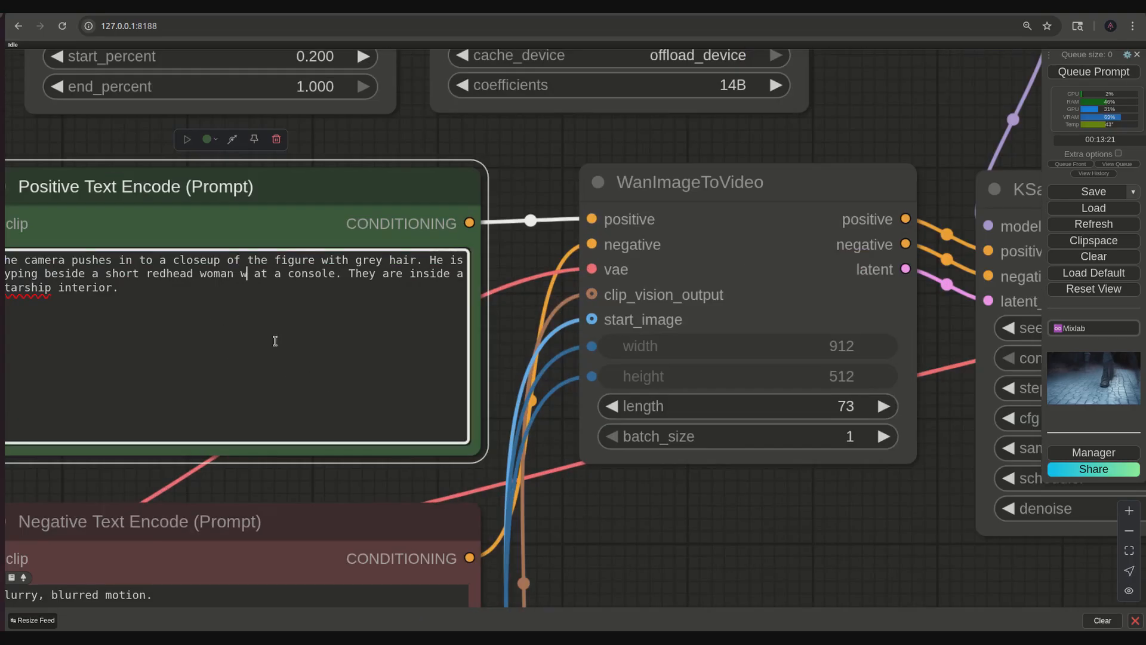
pyautogui.write('short haoir')
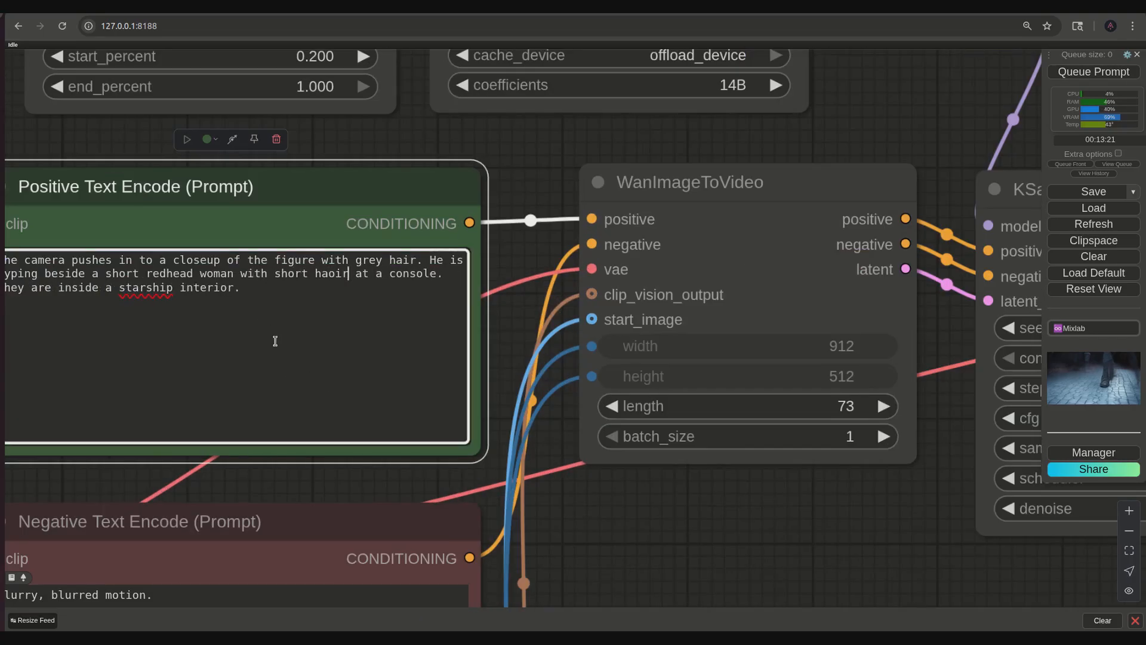
pyautogui.press('BackSpace')
pyautogui.press('BackSpace')
pyautogui.press('BackSpace')
pyautogui.write('ir')
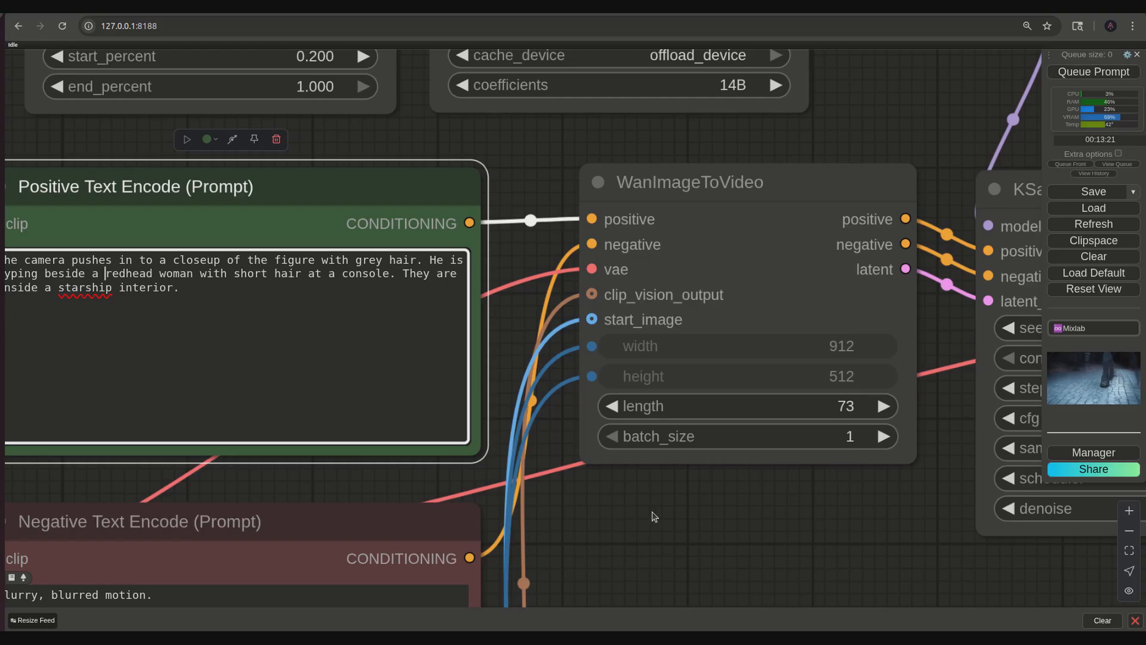
# - Queue the workflow with the revised prompt and review the resulting video in the Video Combine node
pyautogui.click(666, 517)
pyautogui.moveTo(722, 520); pyautogui.dragTo(651, 517)
pyautogui.scroll(-4, 651, 516)
pyautogui.moveTo(716, 542); pyautogui.dragTo(326, 432)
pyautogui.moveTo(573, 501); pyautogui.dragTo(387, 431)
pyautogui.click(1068, 77)
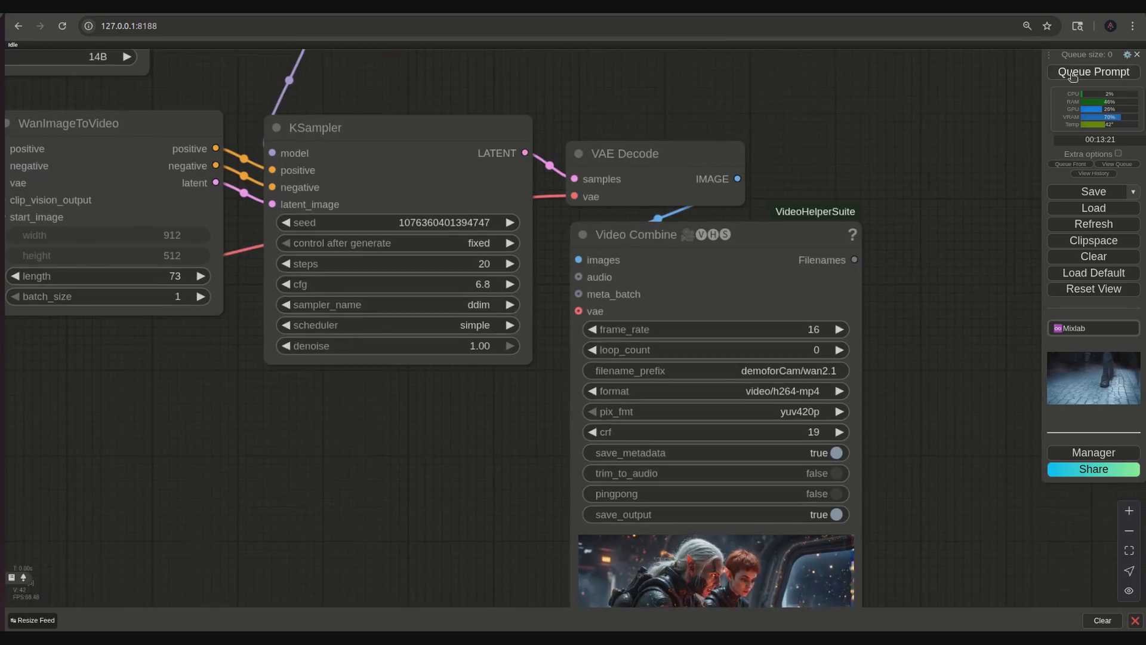
pyautogui.moveTo(921, 510); pyautogui.dragTo(932, 446)
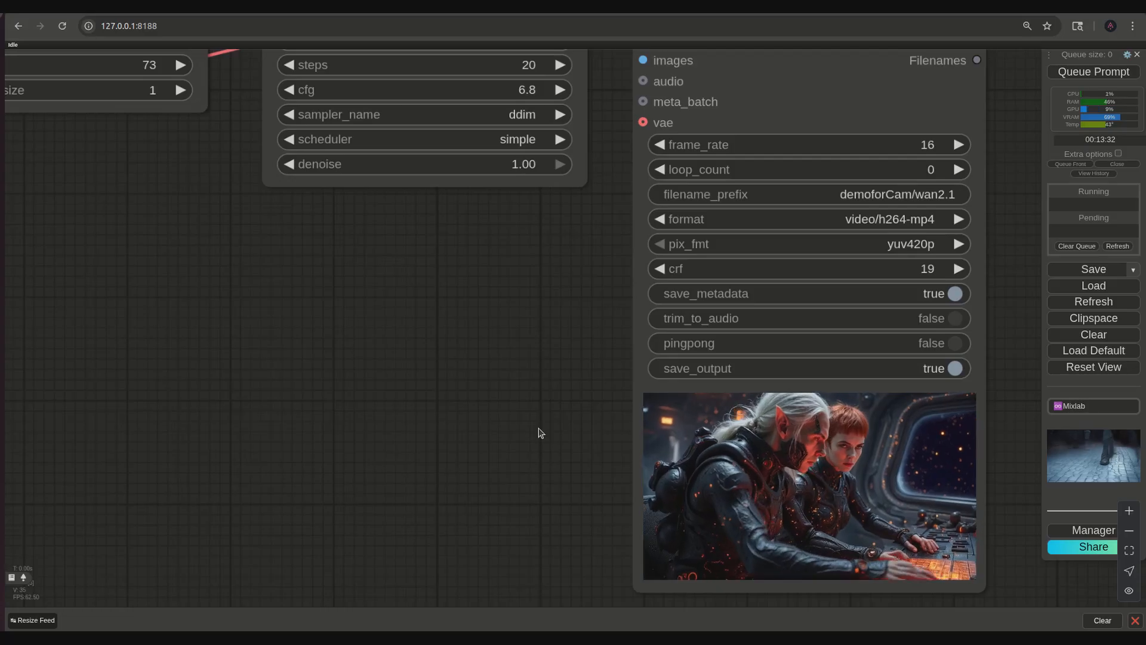
pyautogui.moveTo(538, 428); pyautogui.dragTo(333, 450)
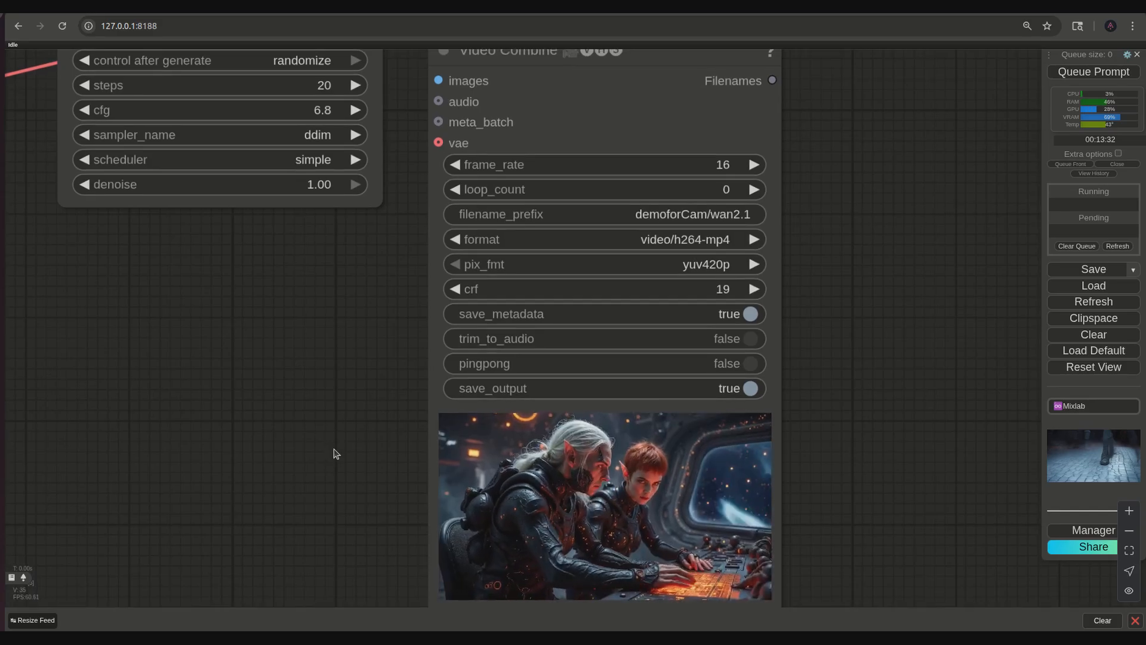
pyautogui.scroll(2, 332, 450)
pyautogui.moveTo(332, 450); pyautogui.dragTo(293, 382)
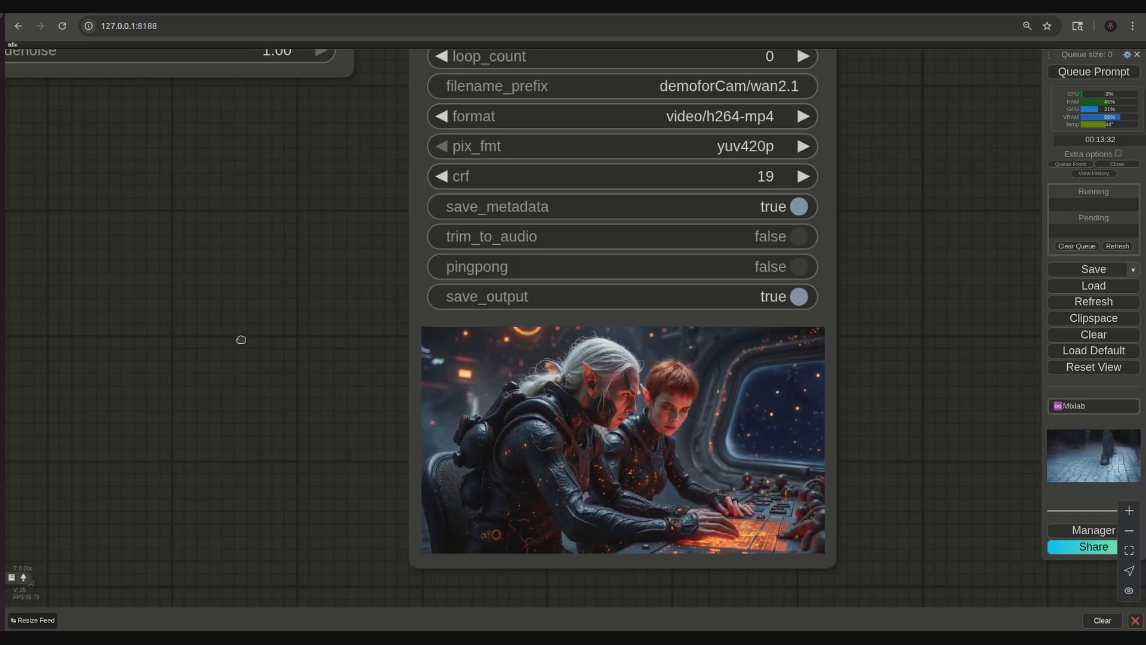
# - Replace the man with grey hair as the close-up's subject in the positive prompt with "the redhead woman with short hair"
pyautogui.moveTo(240, 340); pyautogui.dragTo(404, 470)
pyautogui.moveTo(341, 411); pyautogui.dragTo(572, 552)
pyautogui.scroll(-5, 354, 409)
pyautogui.moveTo(355, 411); pyautogui.dragTo(697, 553)
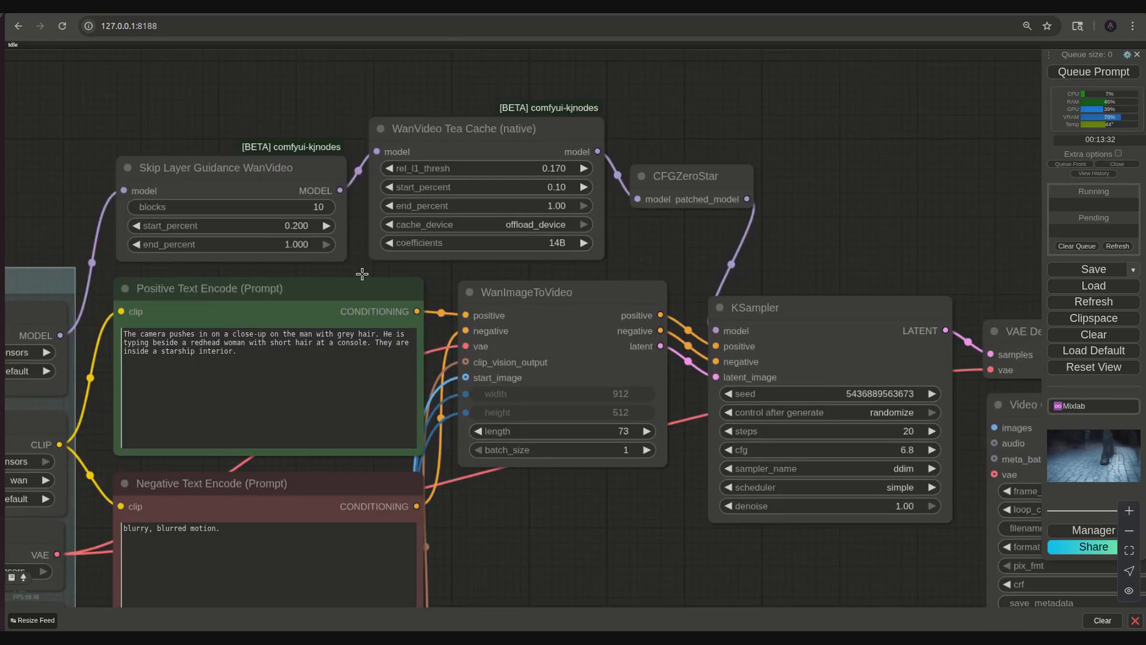
pyautogui.scroll(6, 350, 309)
pyautogui.moveTo(554, 370); pyautogui.dragTo(740, 371)
pyautogui.write('the redhead')
pyautogui.write(' woman w')
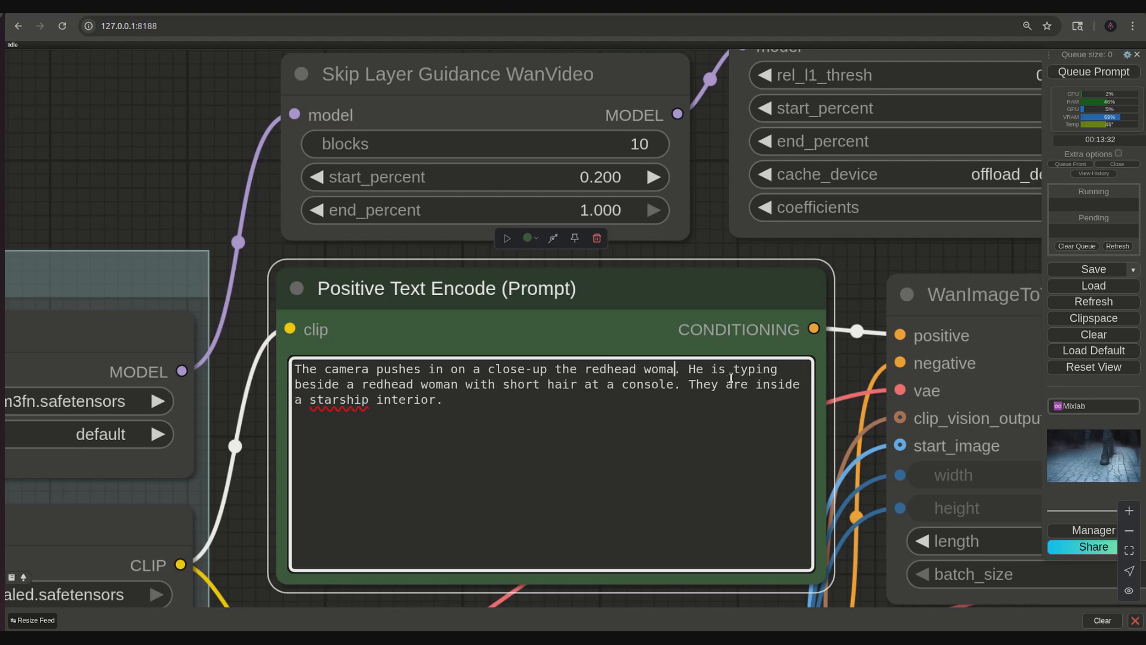
pyautogui.write('ith sho')
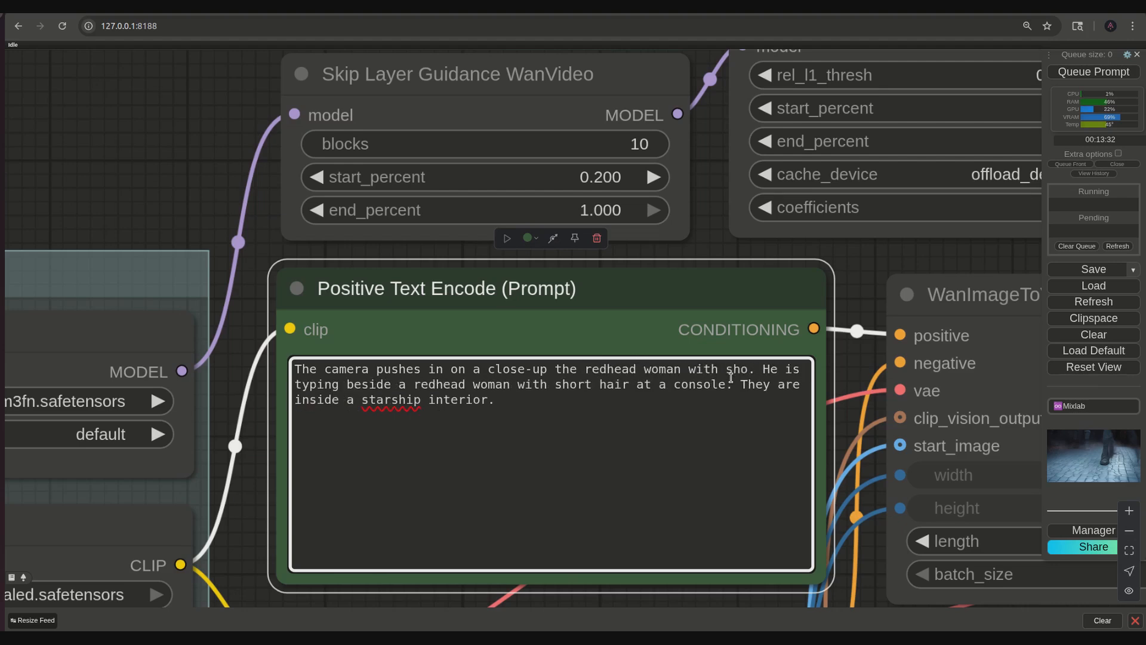
pyautogui.write('rt')
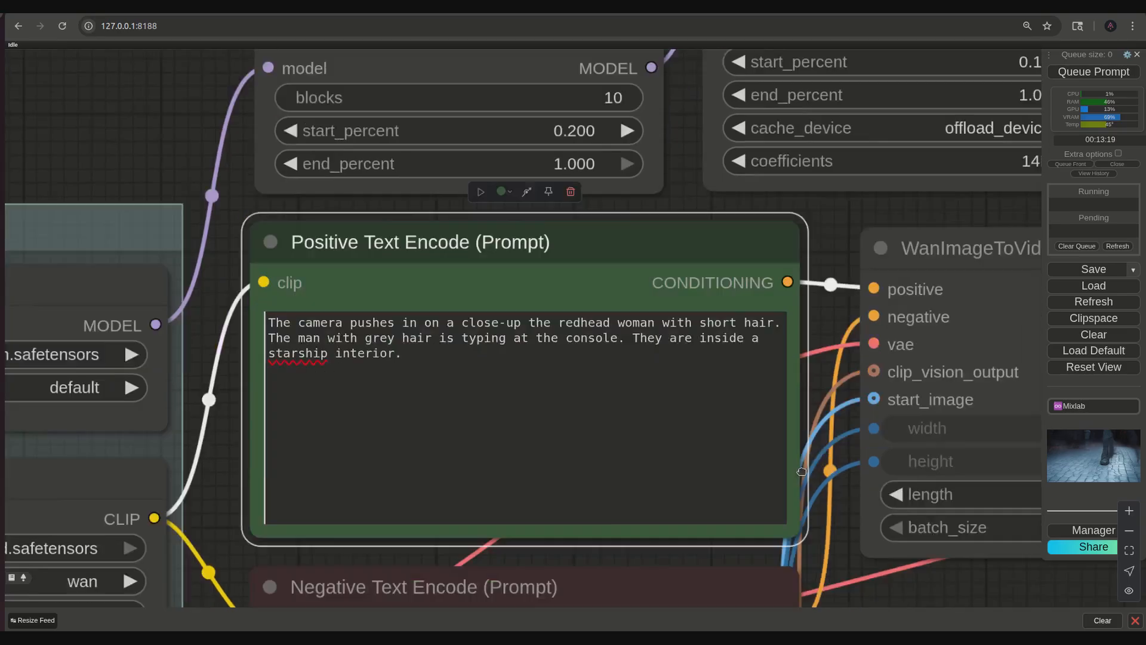
# - Examine the new video in the Video Combine node for the camera's close-up on the redhead woman
pyautogui.moveTo(801, 471); pyautogui.dragTo(561, 143)
pyautogui.moveTo(850, 402); pyautogui.dragTo(256, 489)
pyautogui.scroll(-4, 657, 494)
pyautogui.scroll(-4, 725, 487)
pyautogui.moveTo(710, 491); pyautogui.dragTo(493, 258)
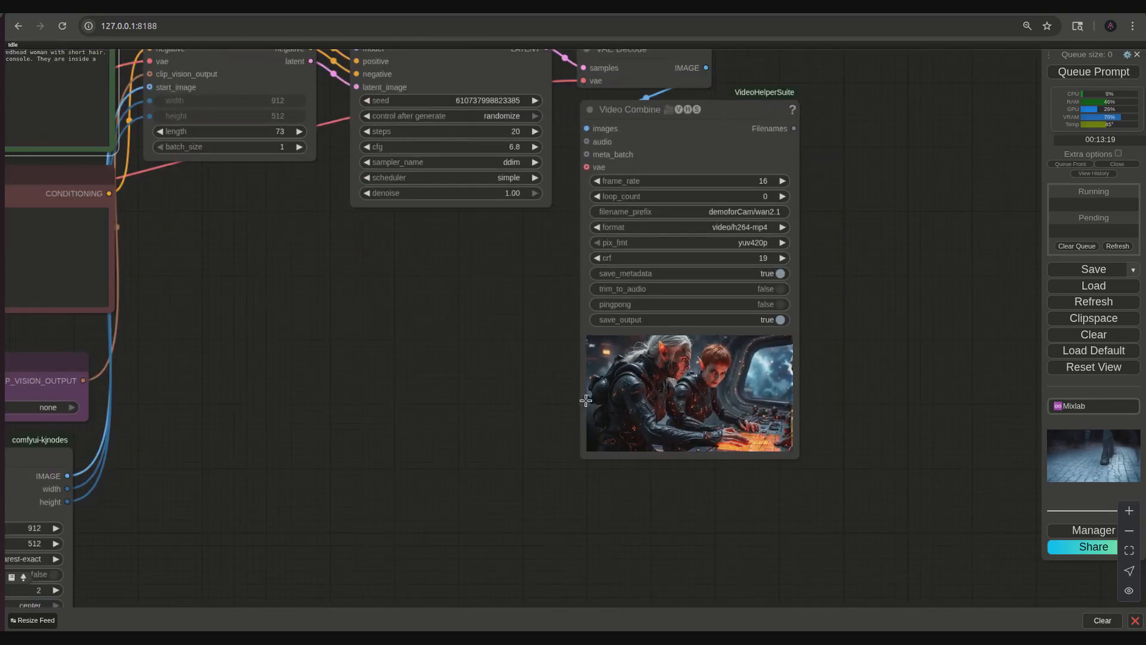
pyautogui.scroll(8, 576, 399)
pyautogui.moveTo(524, 406); pyautogui.dragTo(389, 402)
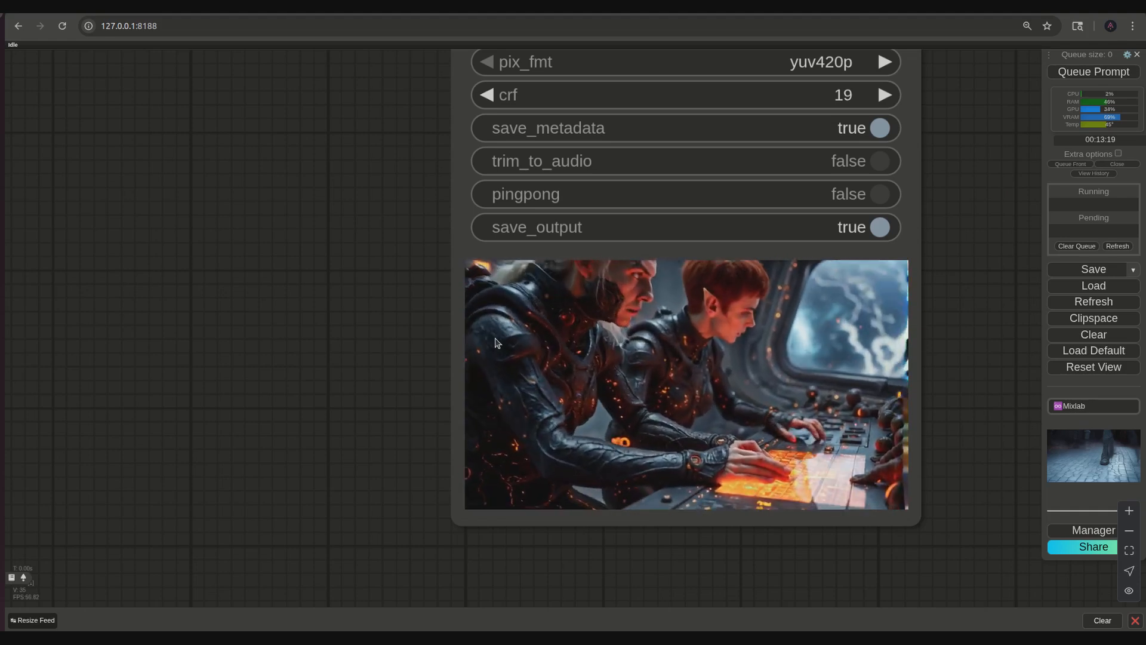
# - Delete the sentence "The man with grey hair is typing at the console." from the positive prompt
pyautogui.scroll(-5, 189, 315)
pyautogui.moveTo(154, 326); pyautogui.dragTo(839, 486)
pyautogui.scroll(2, 674, 494)
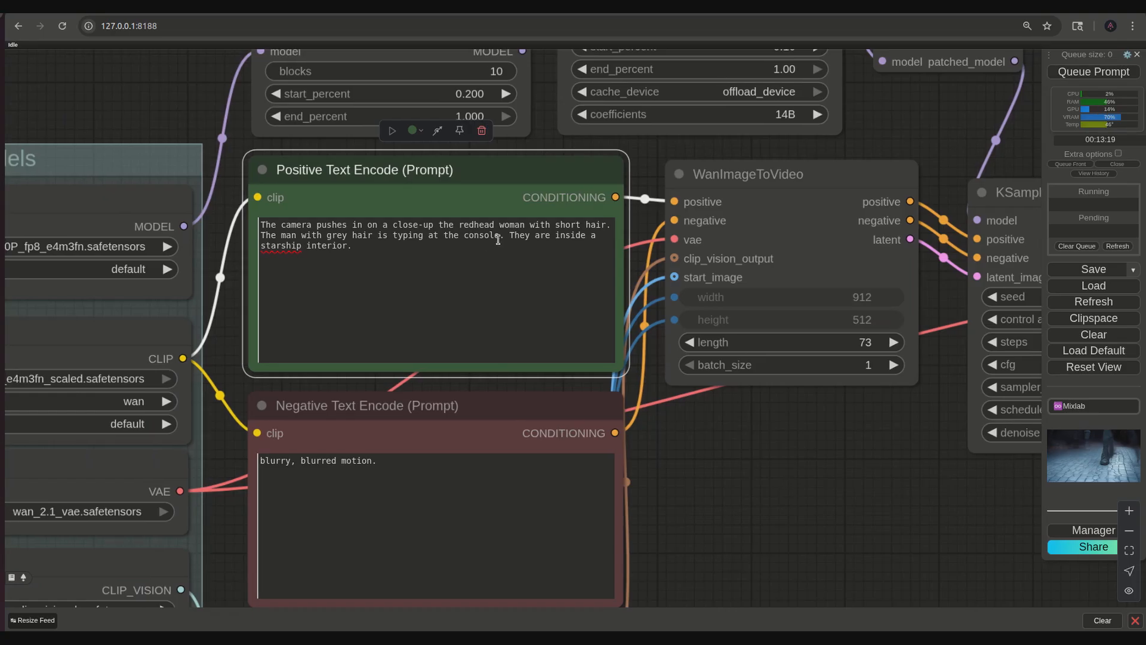
pyautogui.moveTo(499, 236); pyautogui.dragTo(258, 233)
pyautogui.press('Delete')
pyautogui.press('Delete')
pyautogui.press('Delete')
# - Change "in on a close-up" to "in to a close-up" in the positive prompt and queue the workflow
pyautogui.moveTo(811, 410); pyautogui.dragTo(632, 573)
pyautogui.scroll(-2, 411, 534)
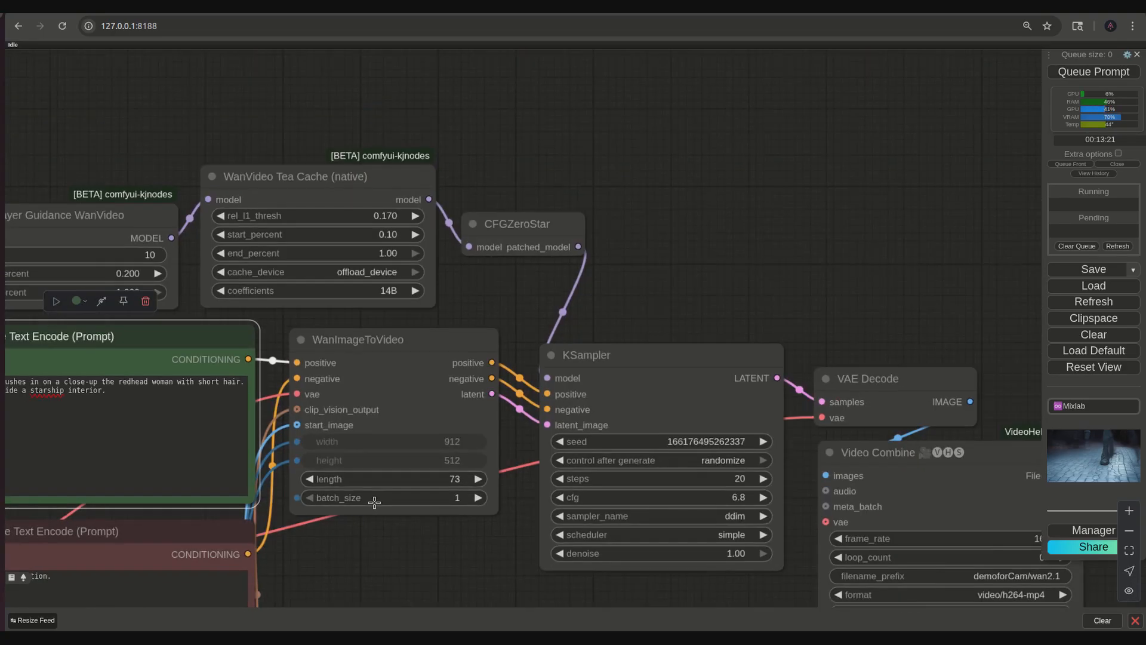
pyautogui.scroll(3, 357, 512)
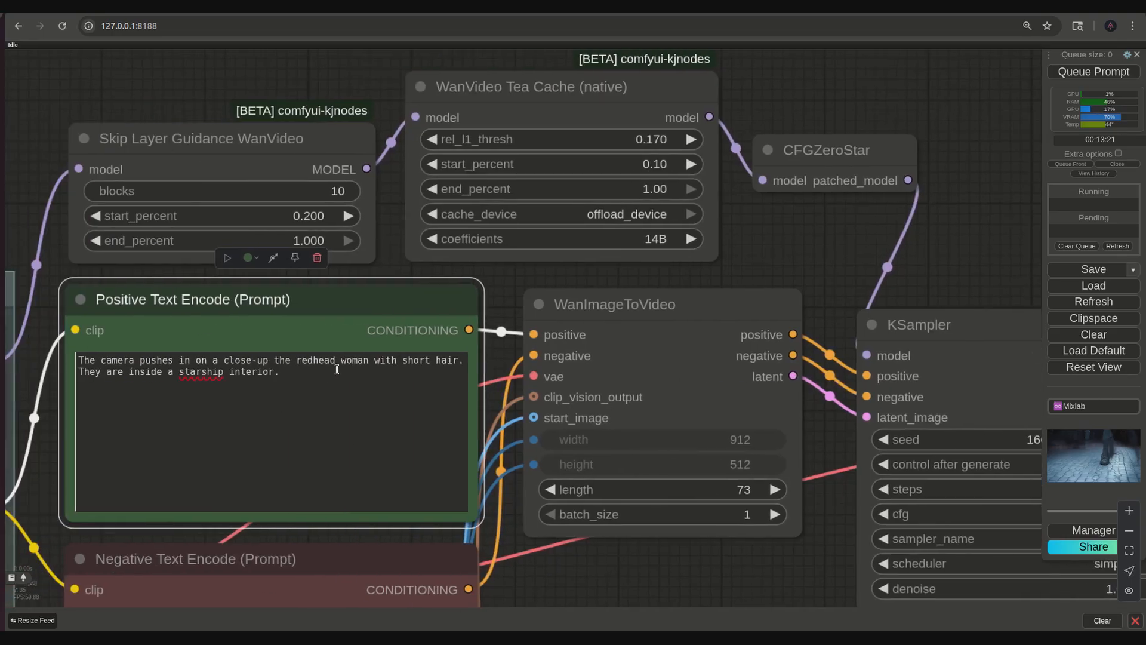
pyautogui.click(218, 360)
pyautogui.press('BackSpace')
pyautogui.press('BackSpace')
pyautogui.press('BackSpace')
pyautogui.press('BackSpace')
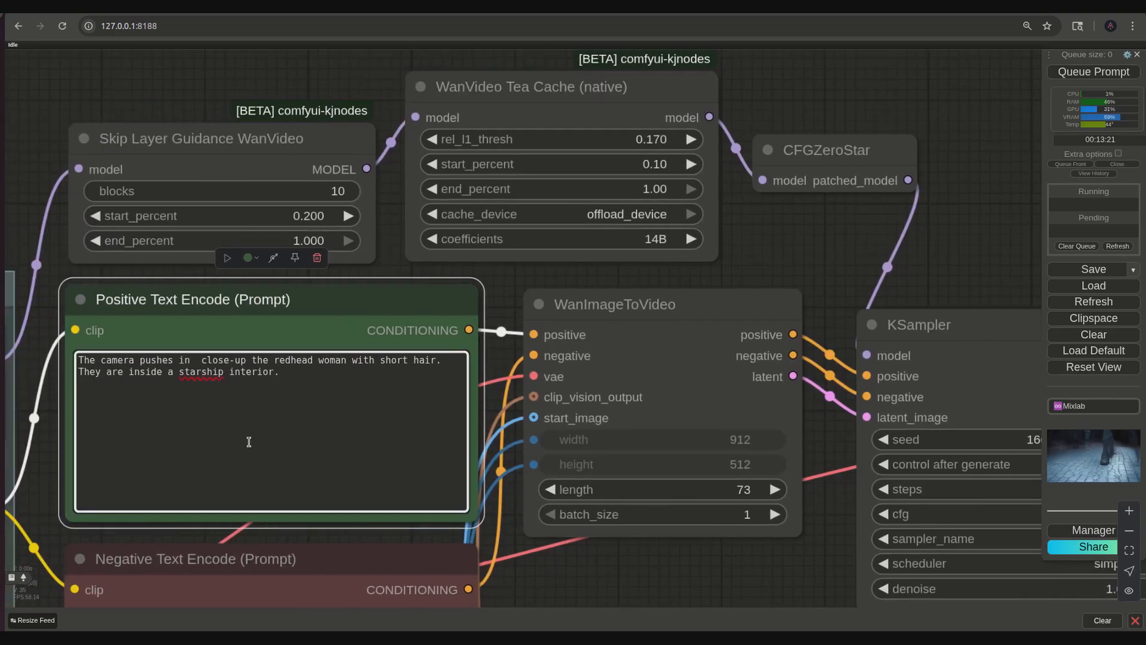
pyautogui.write('to a')
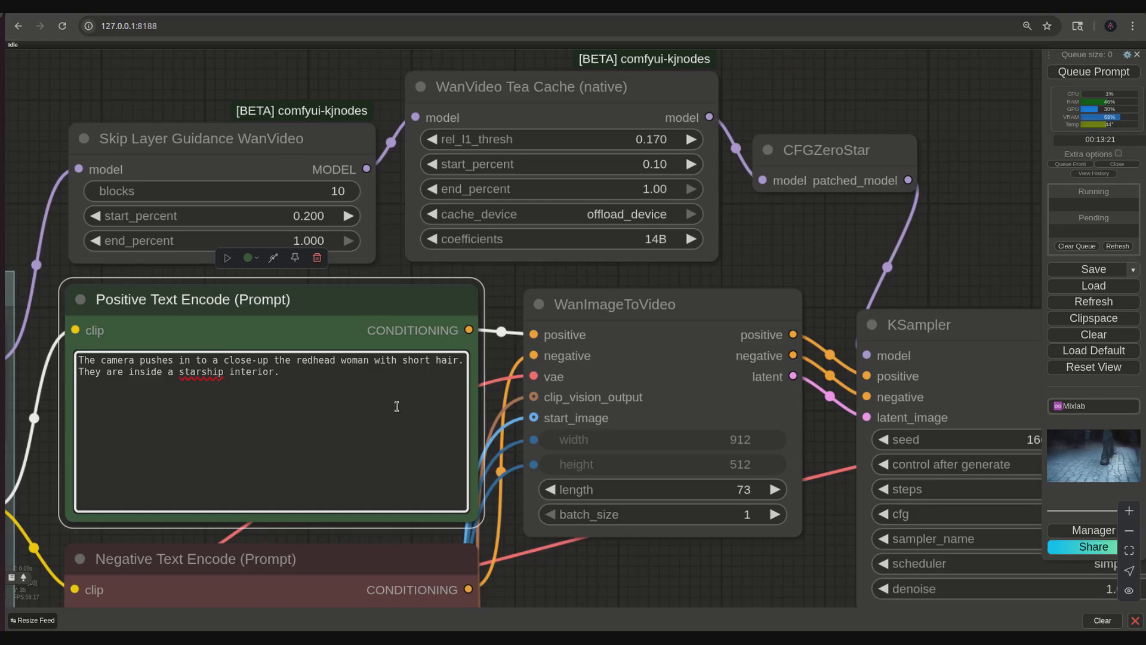
pyautogui.click(1082, 74)
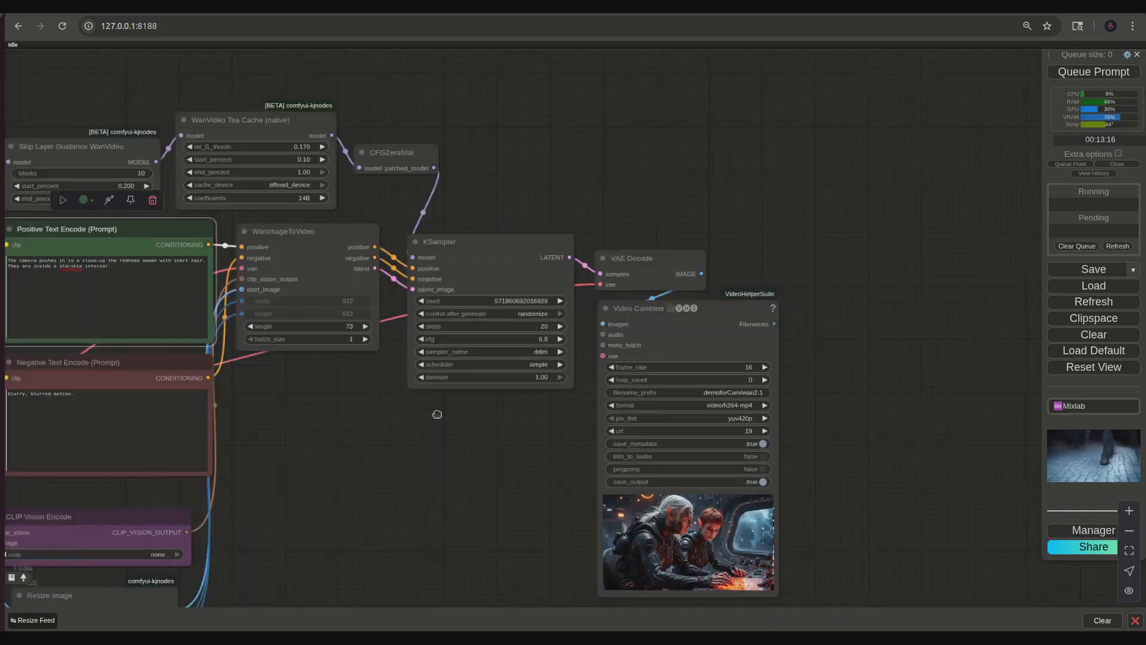
# - Examine the shortened prompt's video and compare it with the Tea Cache, CFGZeroStar and KSampler settings
pyautogui.scroll(10, 435, 412)
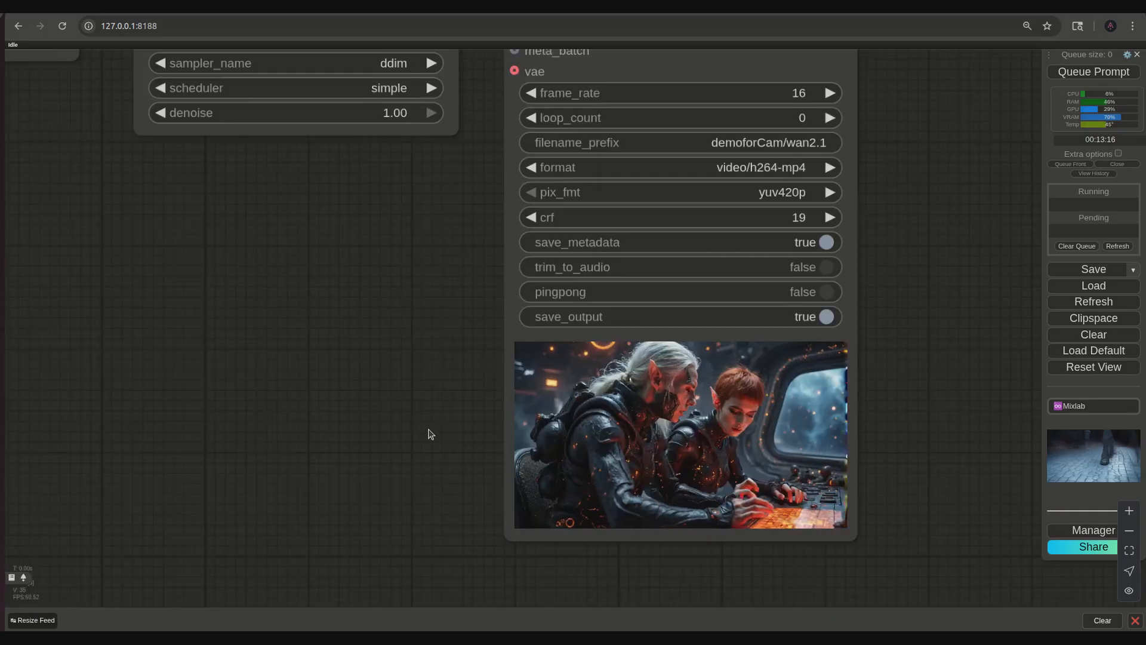
pyautogui.moveTo(412, 432); pyautogui.dragTo(271, 413)
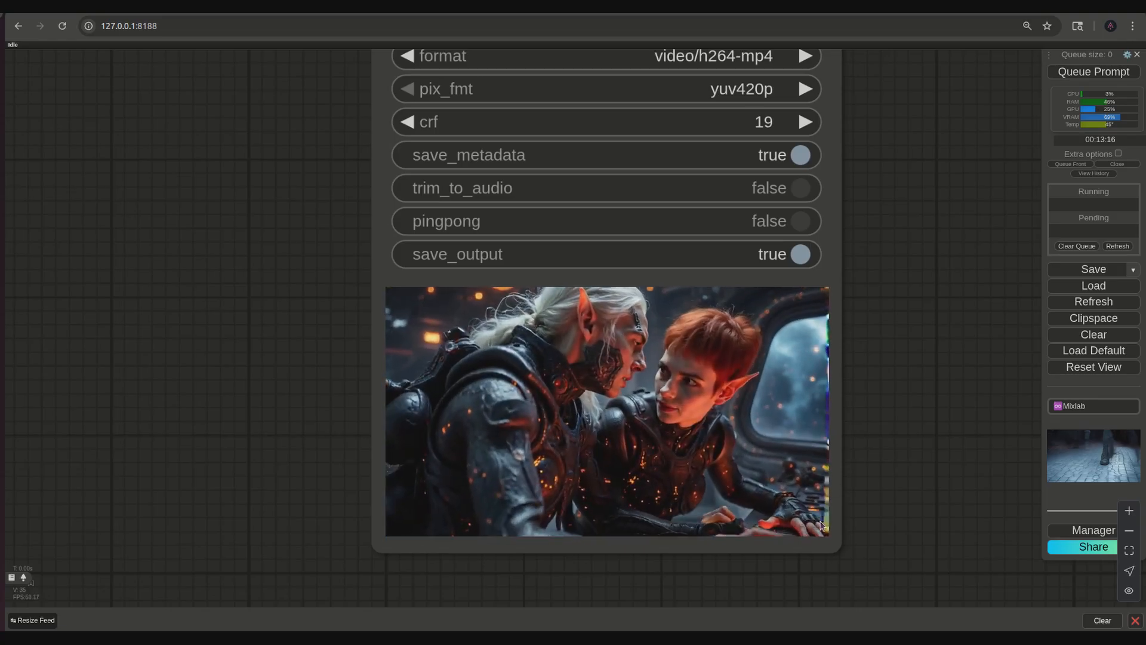
pyautogui.scroll(-6, 109, 401)
pyautogui.moveTo(193, 308); pyautogui.dragTo(541, 572)
pyautogui.moveTo(388, 277); pyautogui.dragTo(509, 355)
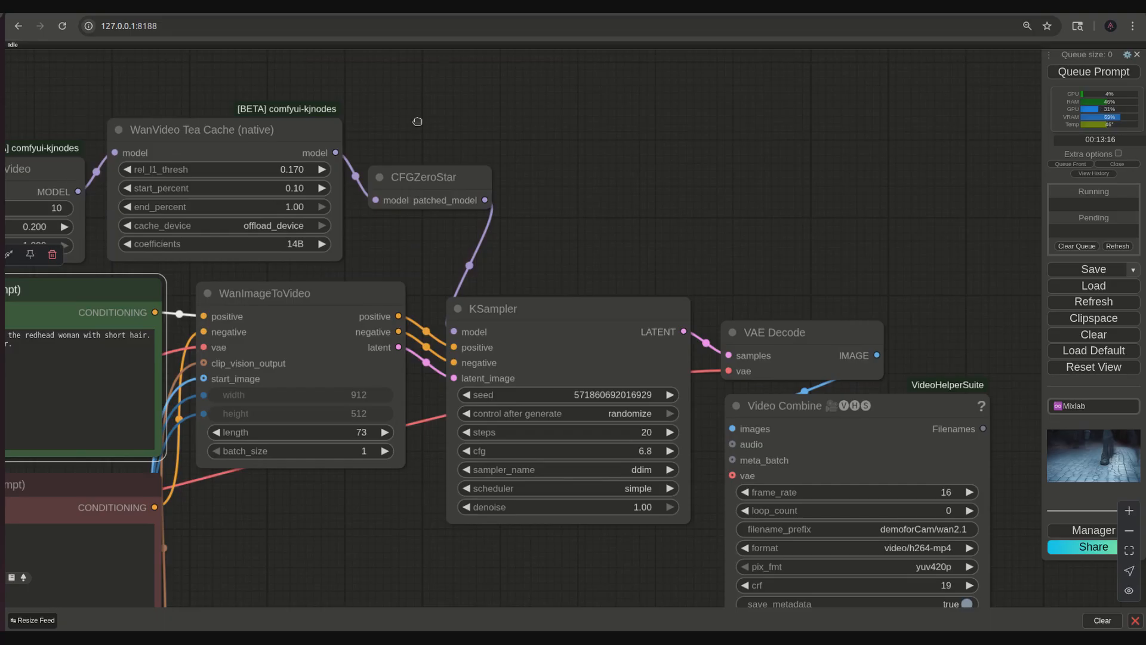
pyautogui.moveTo(398, 119); pyautogui.dragTo(616, 126)
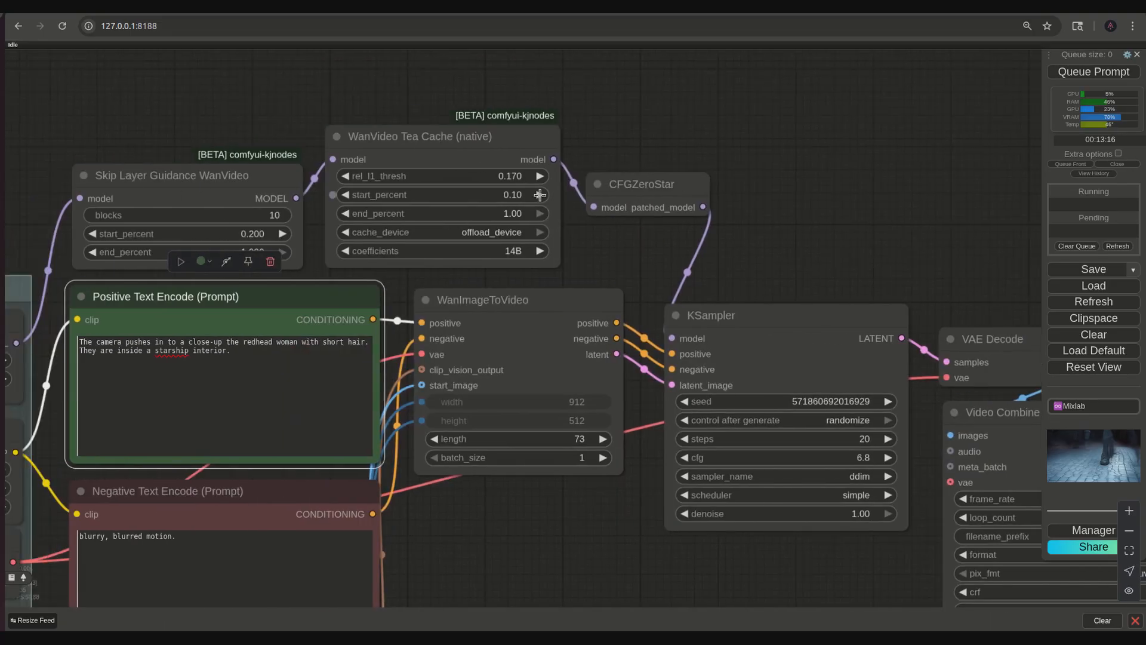
pyautogui.moveTo(614, 563); pyautogui.dragTo(254, 335)
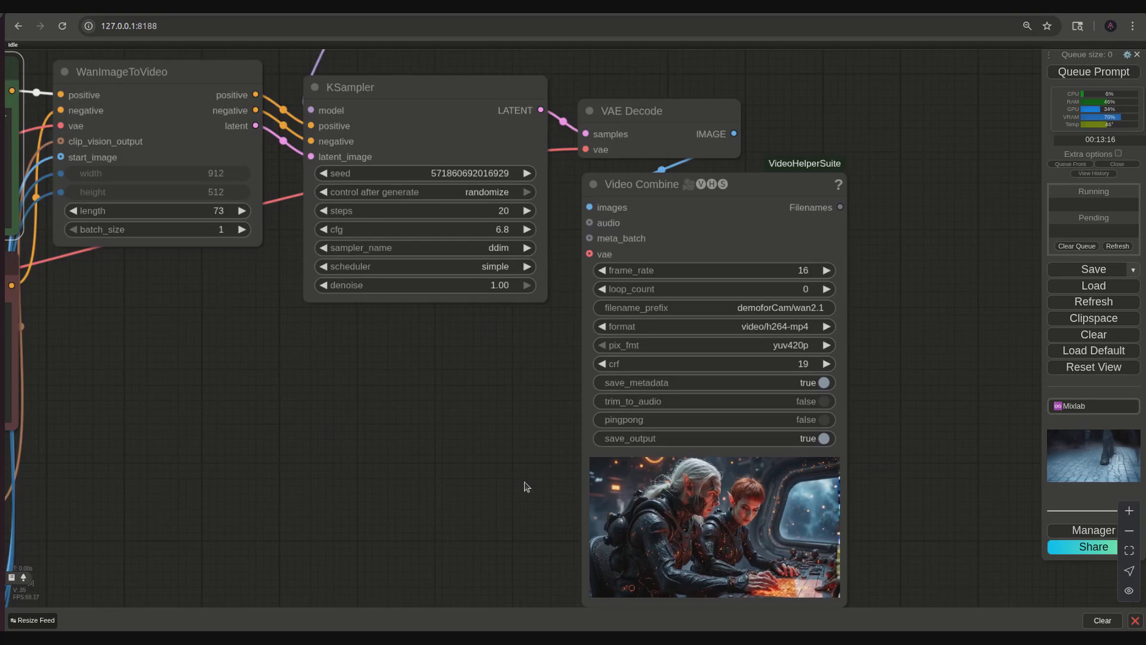
pyautogui.moveTo(525, 486); pyautogui.dragTo(369, 429)
pyautogui.scroll(7, 645, 502)
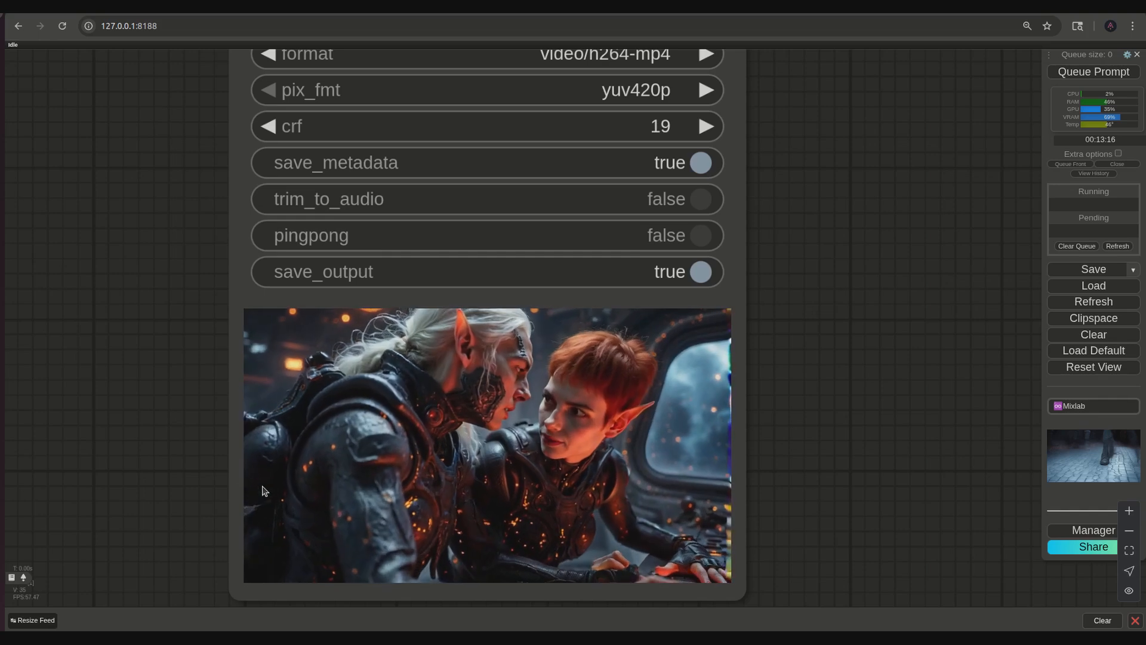
# - Insert "of" after "close-up" in the positive prompt and remove the extra space before "They"
pyautogui.moveTo(143, 417); pyautogui.dragTo(269, 476)
pyautogui.scroll(-6, 270, 471)
pyautogui.moveTo(276, 436); pyautogui.dragTo(621, 576)
pyautogui.moveTo(425, 497); pyautogui.dragTo(689, 573)
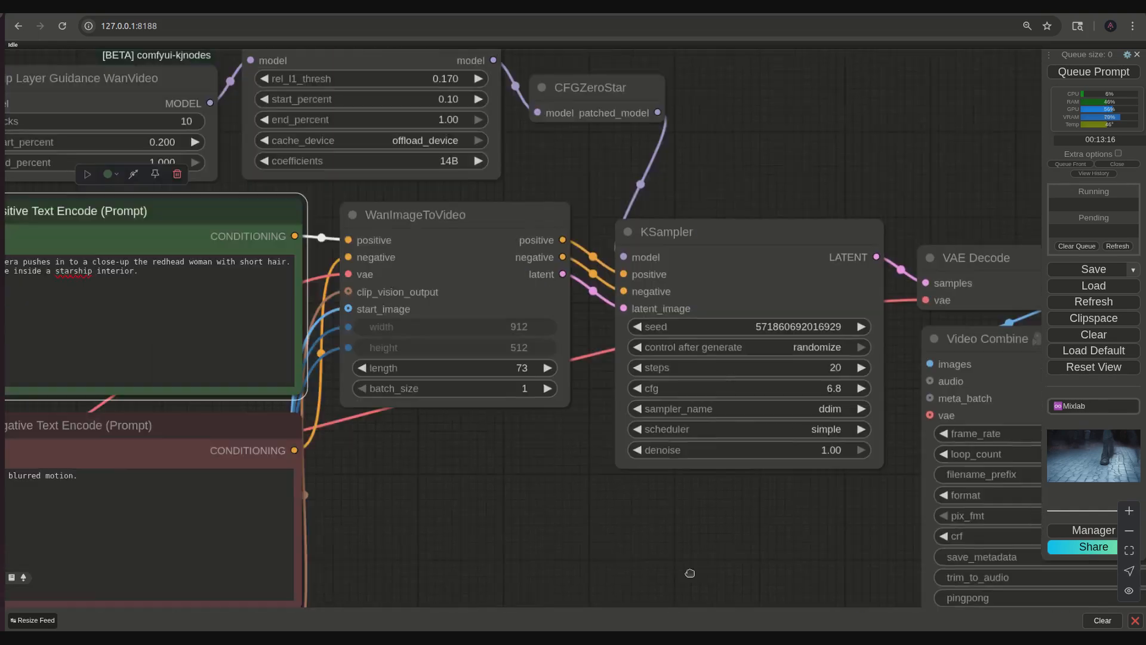
pyautogui.moveTo(370, 463); pyautogui.dragTo(735, 571)
pyautogui.scroll(5, 734, 571)
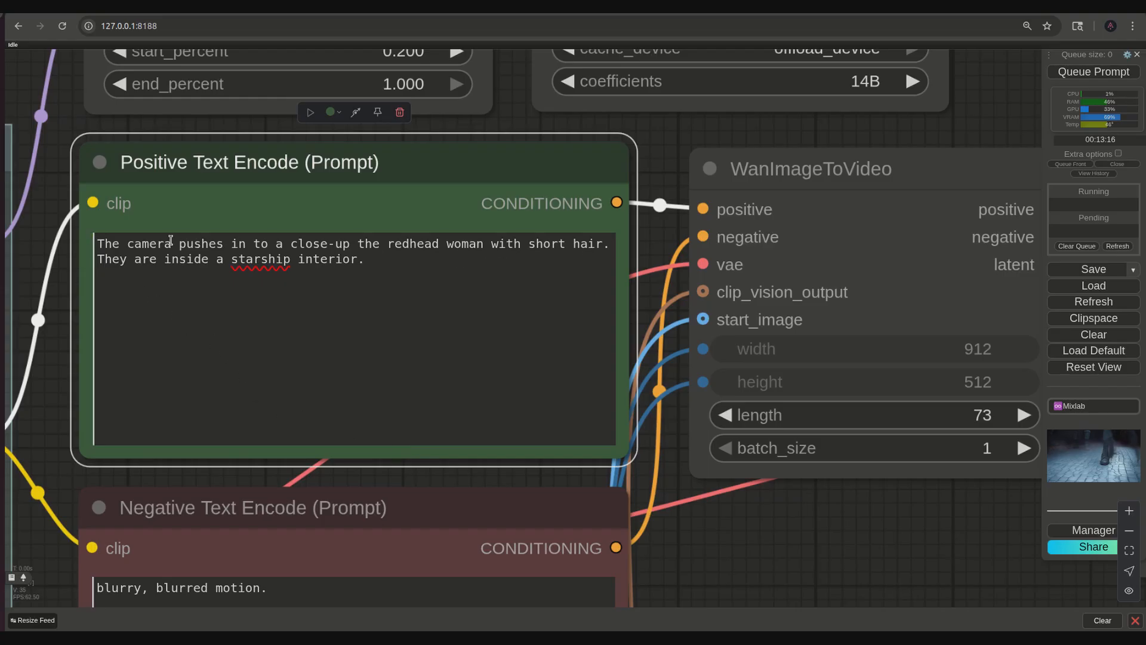
pyautogui.click(346, 245)
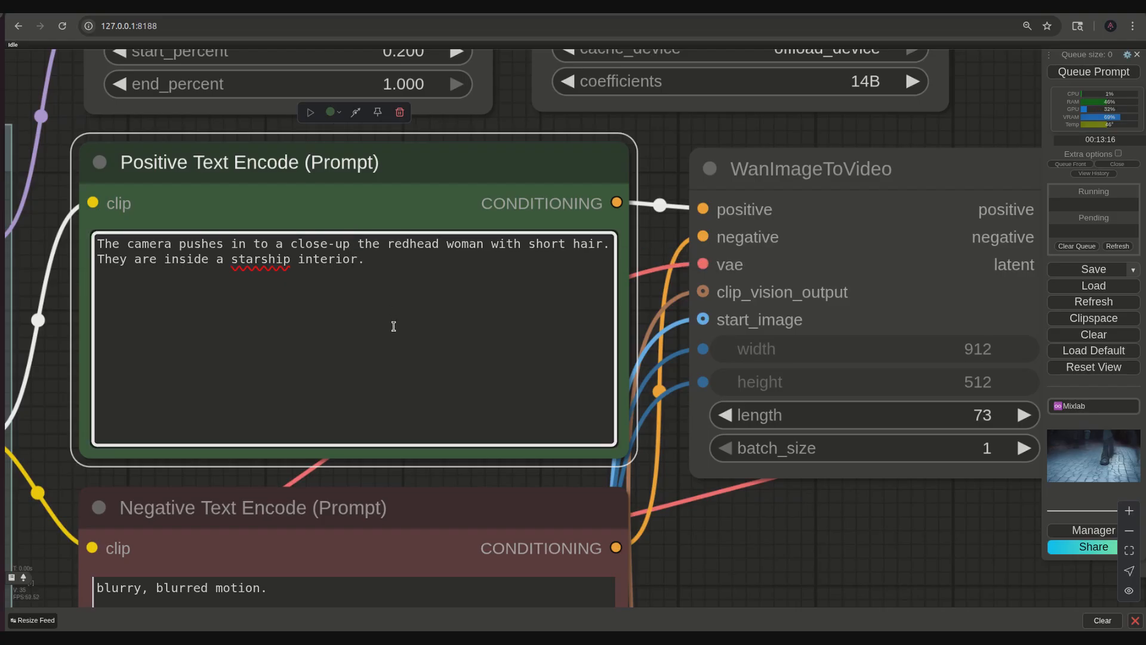
pyautogui.write('of')
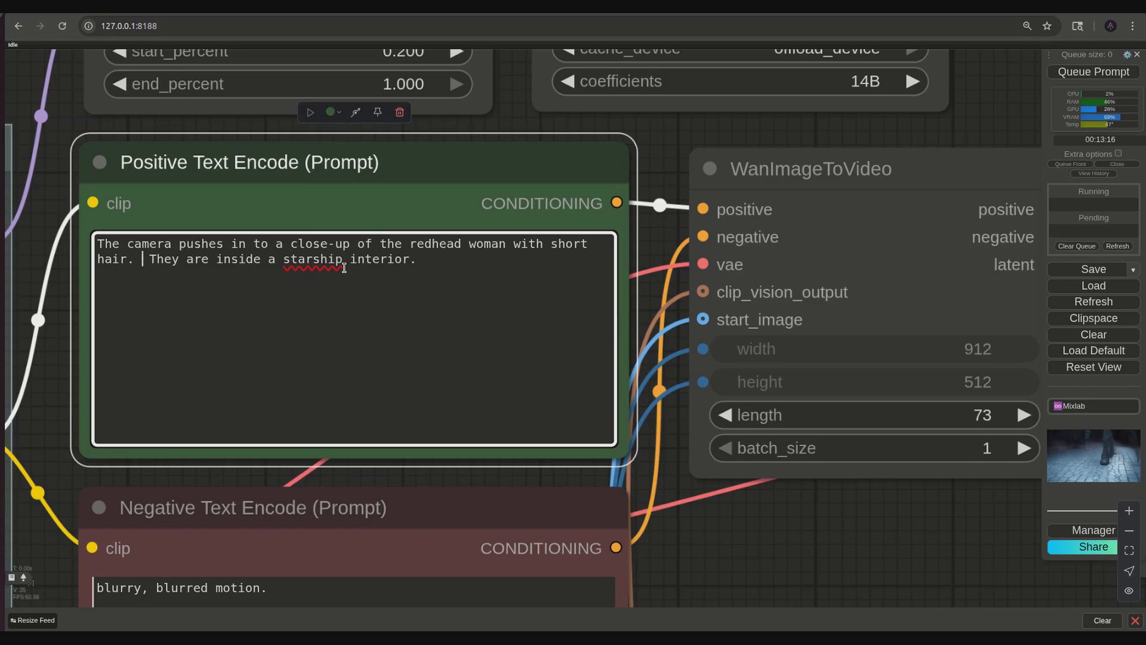
pyautogui.press('BackSpace')
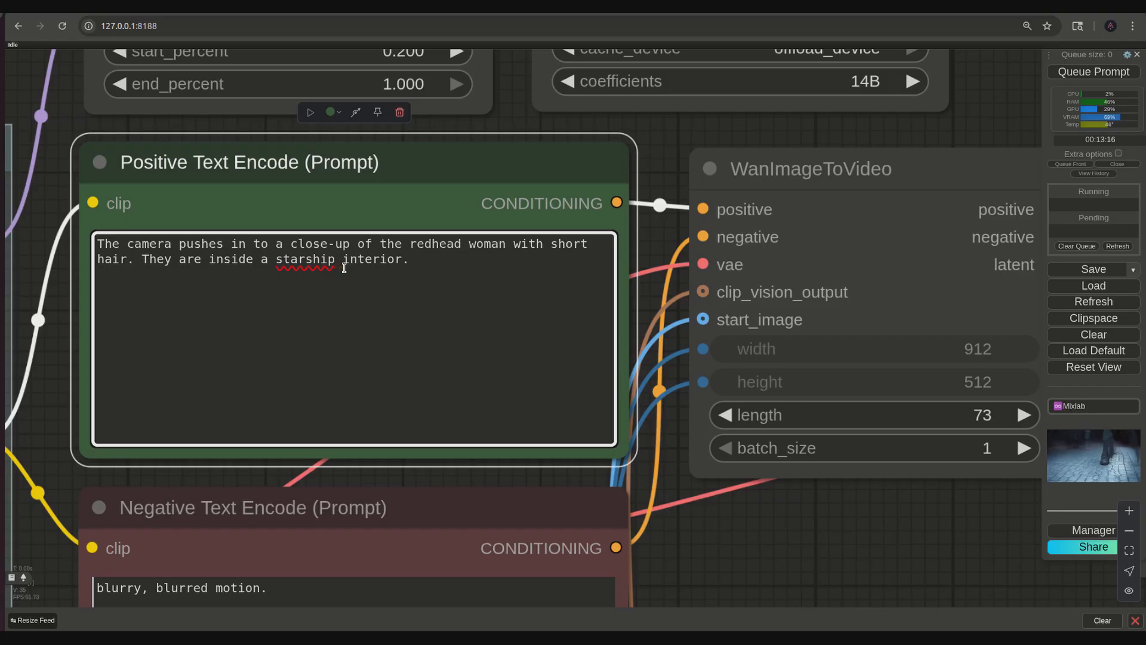
# - Examine the close-up video again at a larger size, checking the framing of the redhead woman
pyautogui.moveTo(834, 550); pyautogui.dragTo(584, 414)
pyautogui.scroll(-5, 543, 427)
pyautogui.moveTo(619, 474); pyautogui.dragTo(430, 392)
pyautogui.moveTo(570, 476); pyautogui.dragTo(337, 348)
pyautogui.moveTo(475, 456); pyautogui.dragTo(264, 460)
pyautogui.scroll(4, 358, 463)
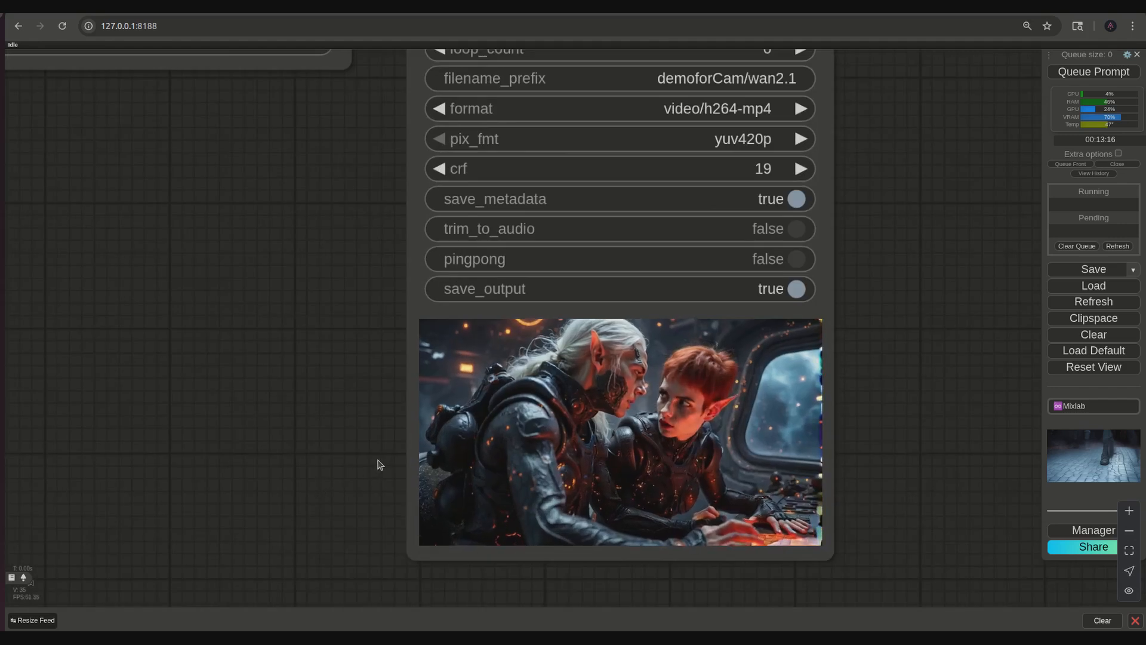
pyautogui.moveTo(379, 463); pyautogui.dragTo(232, 463)
pyautogui.scroll(3, 519, 466)
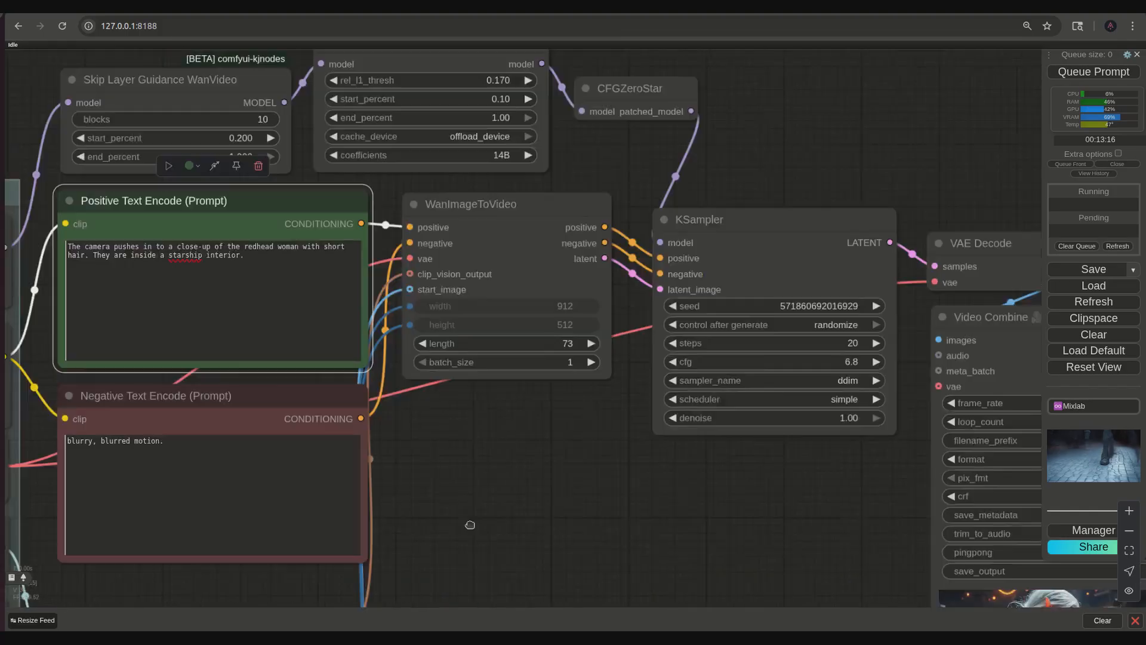
pyautogui.scroll(5, 614, 464)
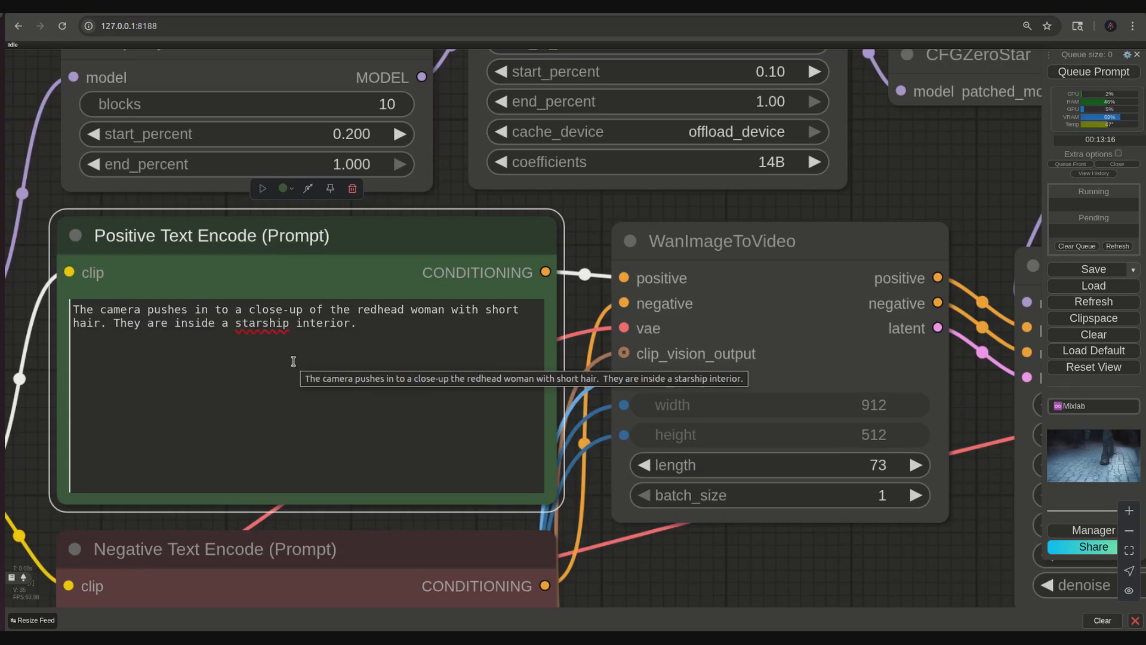
pyautogui.click(113, 324)
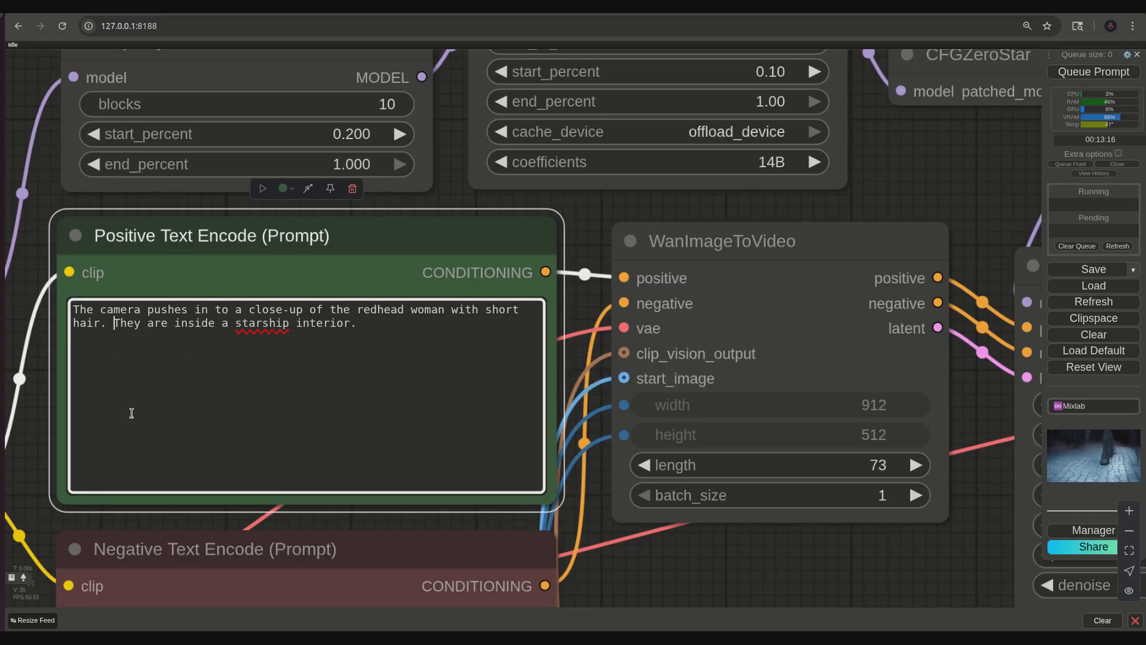
pyautogui.write('And then')
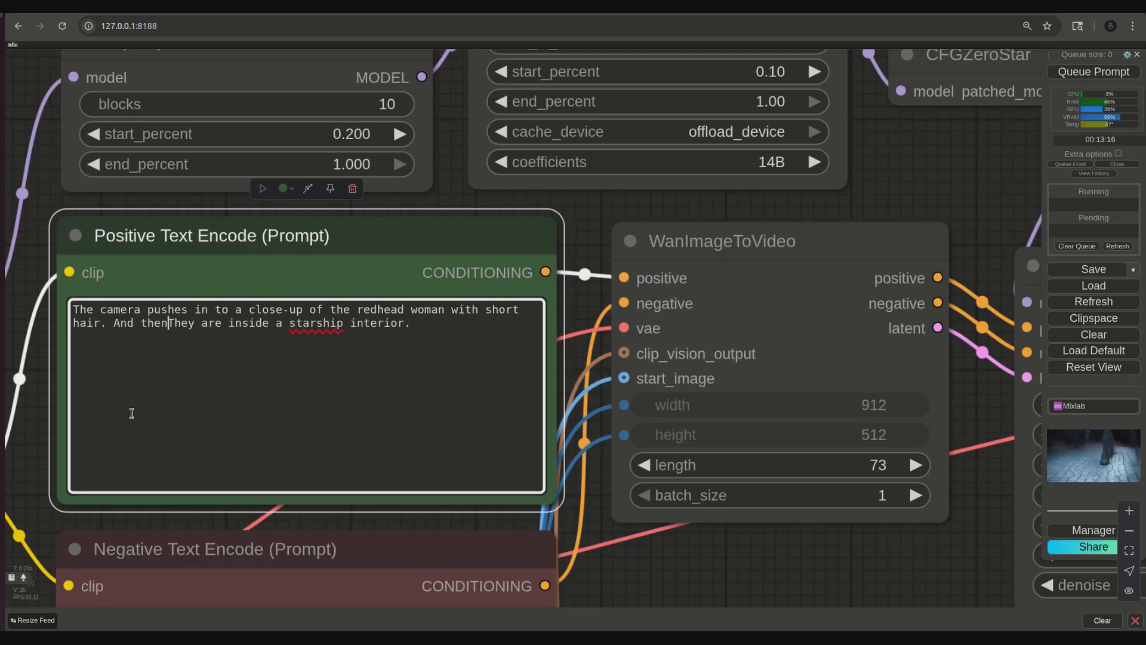
pyautogui.press('BackSpace')
pyautogui.press('BackSpace')
pyautogui.press('BackSpace')
pyautogui.press('BackSpace')
pyautogui.press('BackSpace')
pyautogui.press('BackSpace')
pyautogui.press('BackSpace')
pyautogui.press('BackSpace')
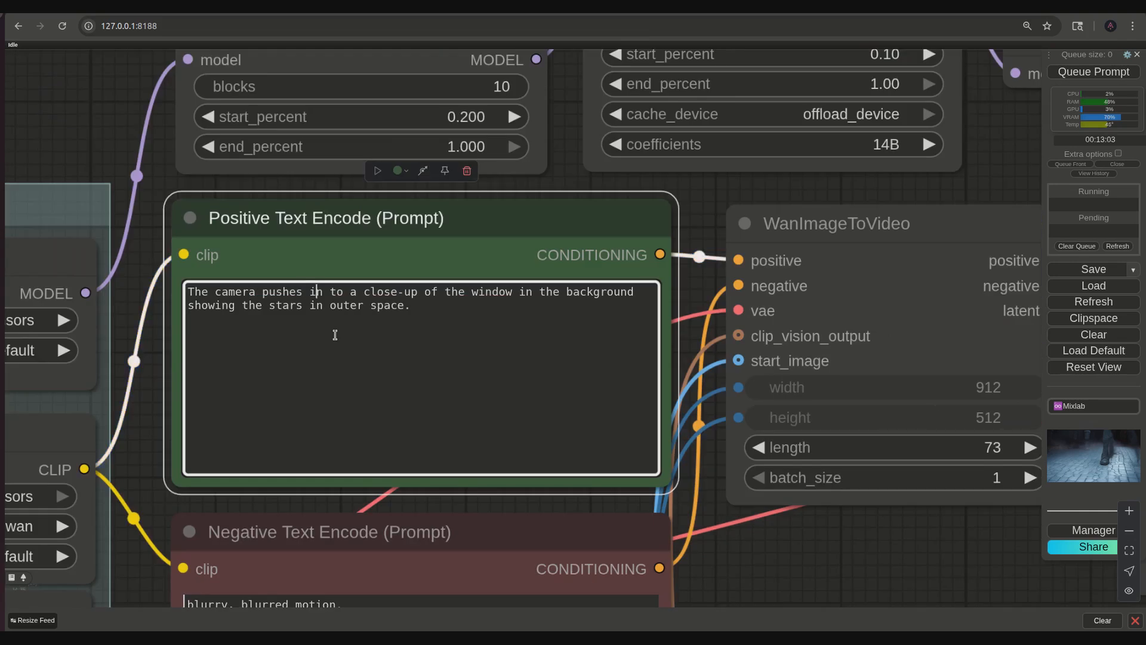
# - Rewrite the positive prompt as "There are two figures: 1male with grey hair and 1female redhead sitting at a console in a starship. The camera pulls out."
pyautogui.press('BackSpace')
pyautogui.press('BackSpace')
pyautogui.press('BackSpace')
pyautogui.press('BackSpace')
pyautogui.press('BackSpace')
pyautogui.press('BackSpace')
pyautogui.press('BackSpace')
pyautogui.press('BackSpace')
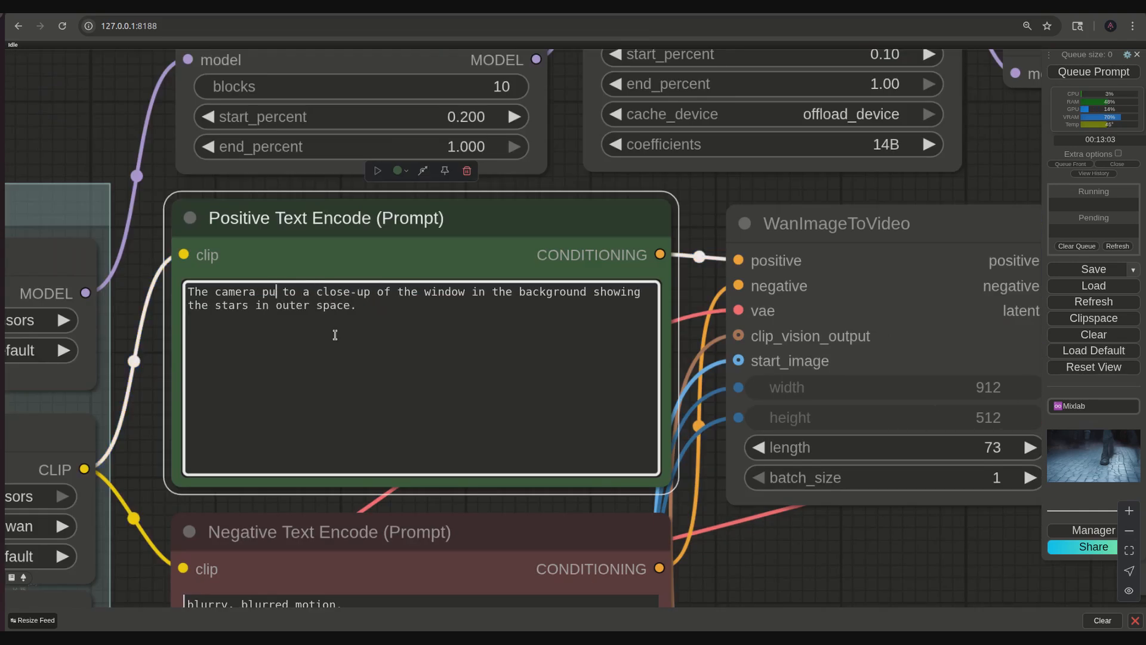
pyautogui.write('ulls out.')
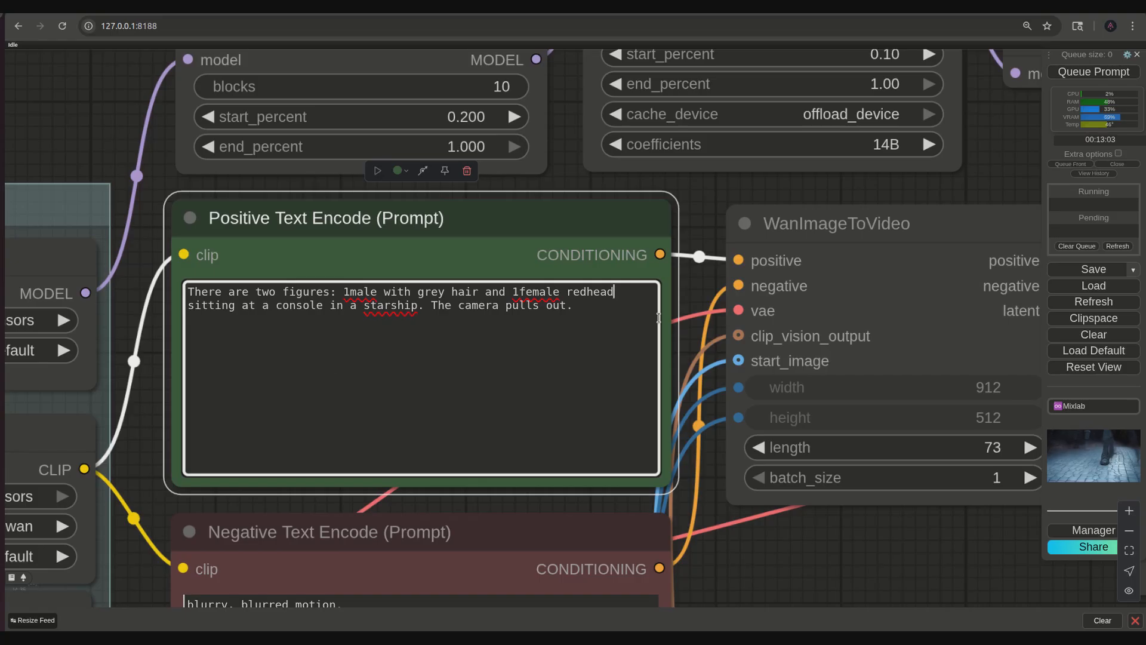
pyautogui.click(685, 213)
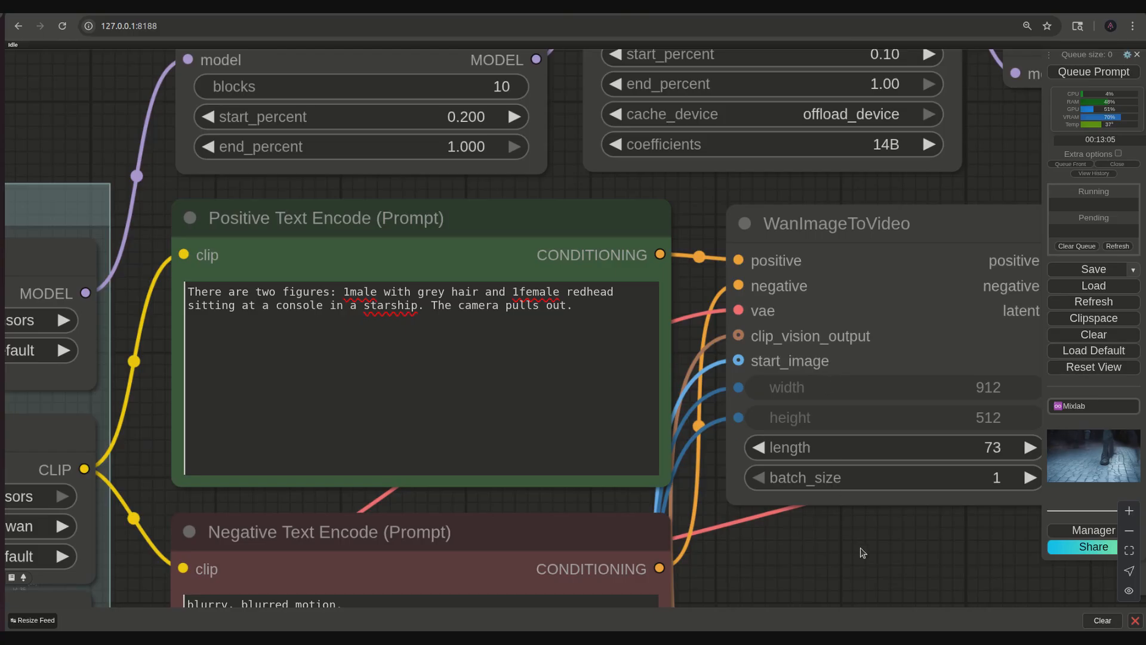
# - Examine the pull-out prompt's generated video at a larger size in the Video Combine preview
pyautogui.scroll(-4, 914, 575)
pyautogui.moveTo(913, 574); pyautogui.dragTo(612, 396)
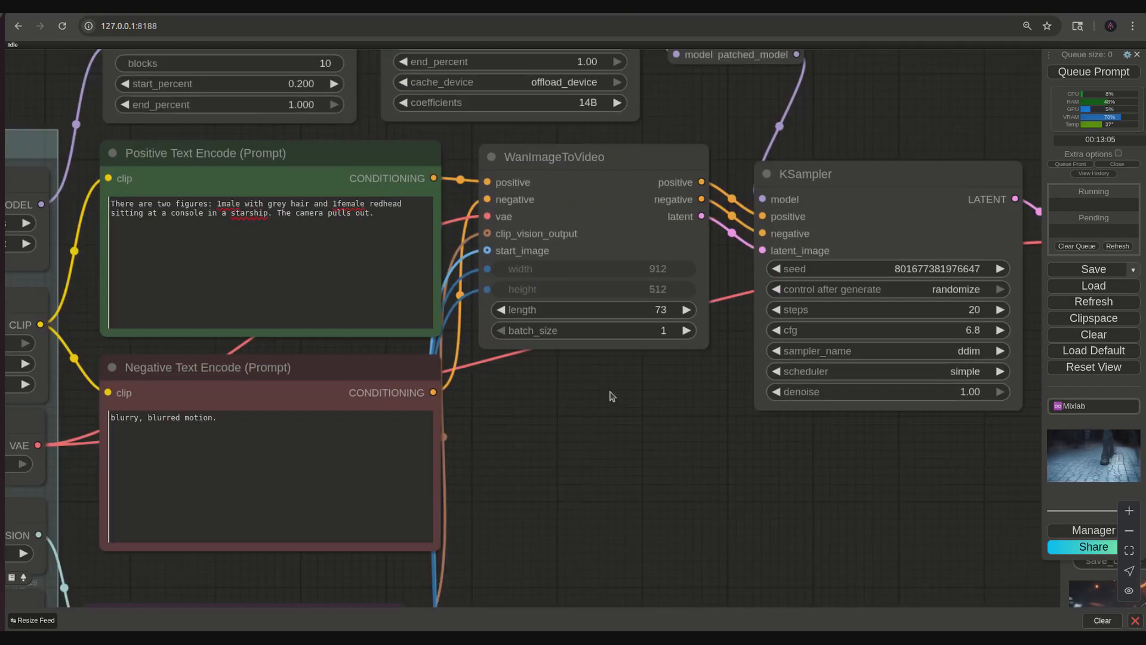
pyautogui.moveTo(822, 532); pyautogui.dragTo(662, 420)
pyautogui.moveTo(813, 481); pyautogui.dragTo(525, 473)
pyautogui.moveTo(556, 524); pyautogui.dragTo(536, 453)
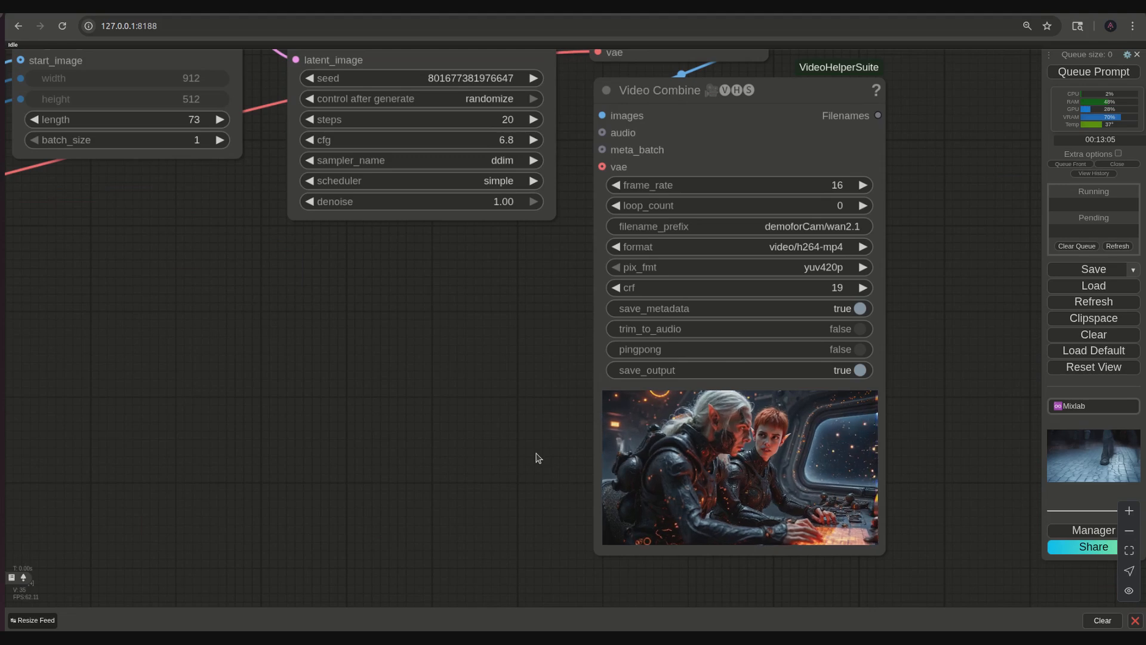
pyautogui.scroll(2, 538, 458)
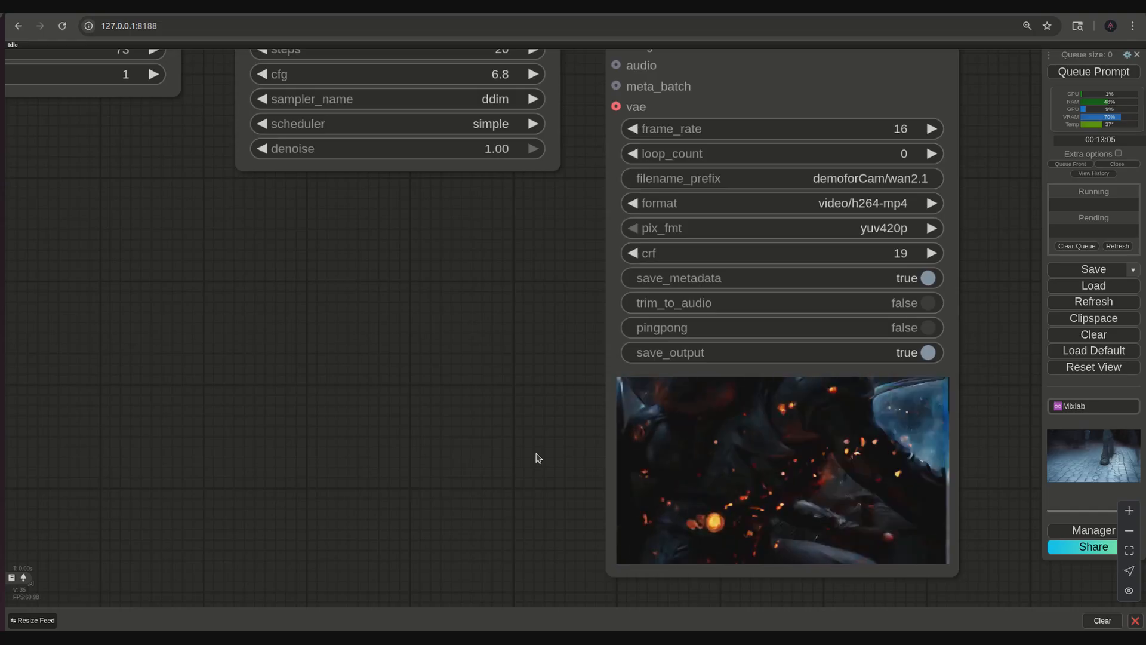
# - Move the sentence "The camera pulls out." from the end to the beginning of the positive prompt
pyautogui.scroll(-5, 538, 457)
pyautogui.moveTo(451, 409); pyautogui.dragTo(928, 560)
pyautogui.moveTo(706, 483); pyautogui.dragTo(849, 571)
pyautogui.scroll(7, 499, 361)
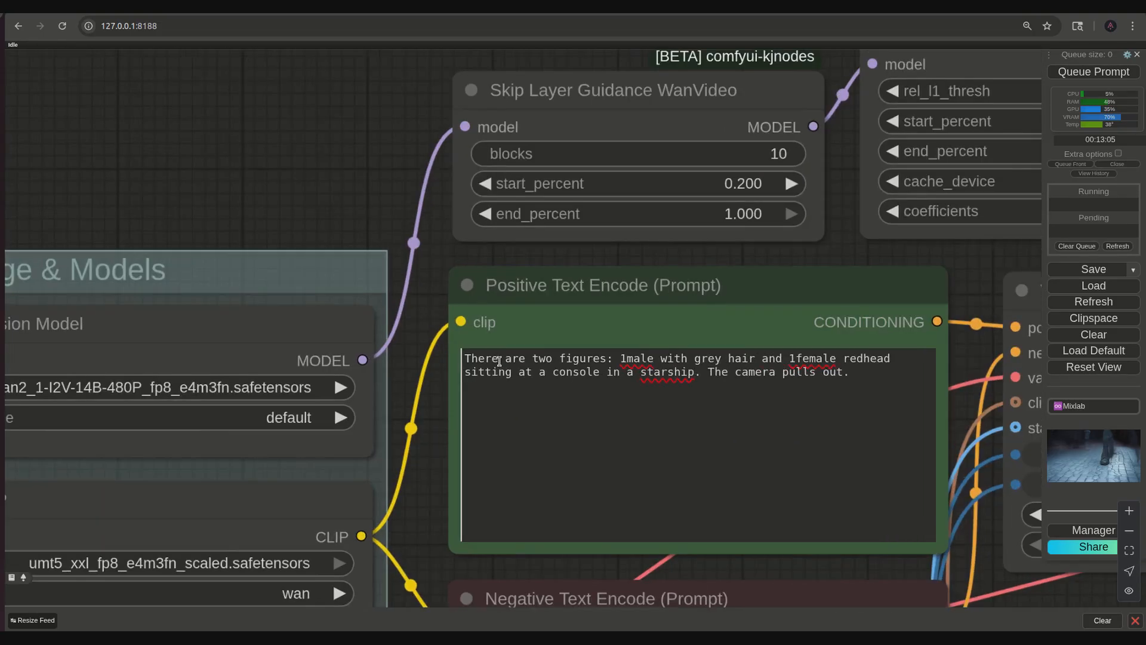
pyautogui.scroll(4, 500, 361)
pyautogui.scroll(-4, 580, 372)
pyautogui.moveTo(730, 376); pyautogui.dragTo(893, 382)
pyautogui.hotkey('ctrl', 'c')
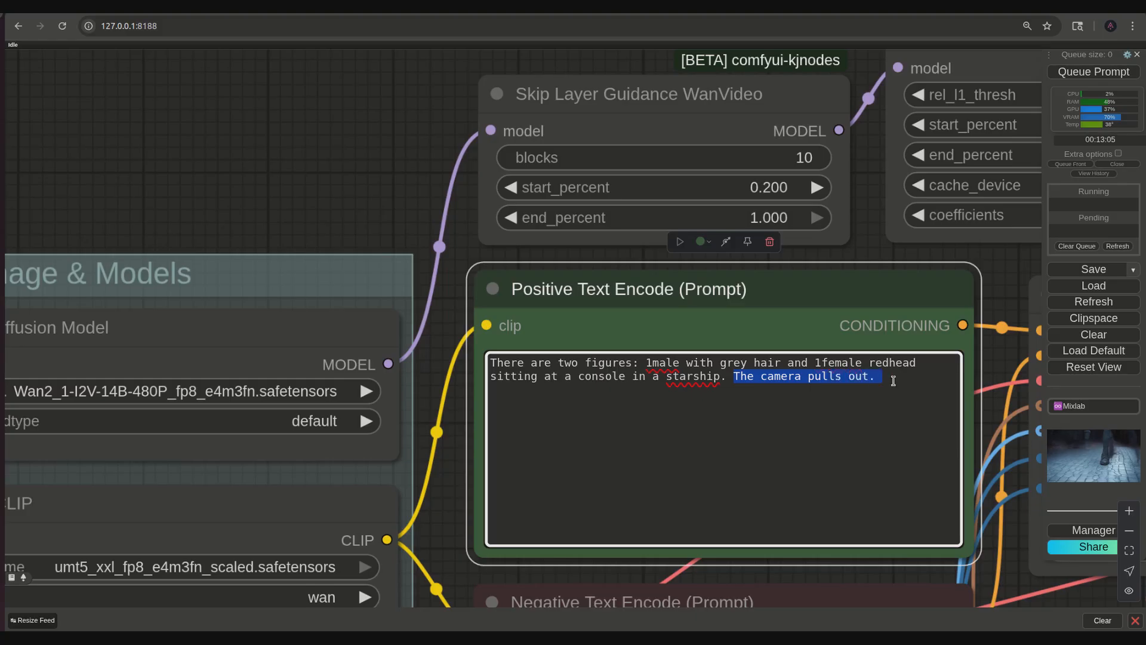
pyautogui.rightClick(839, 380)
pyautogui.click(869, 112)
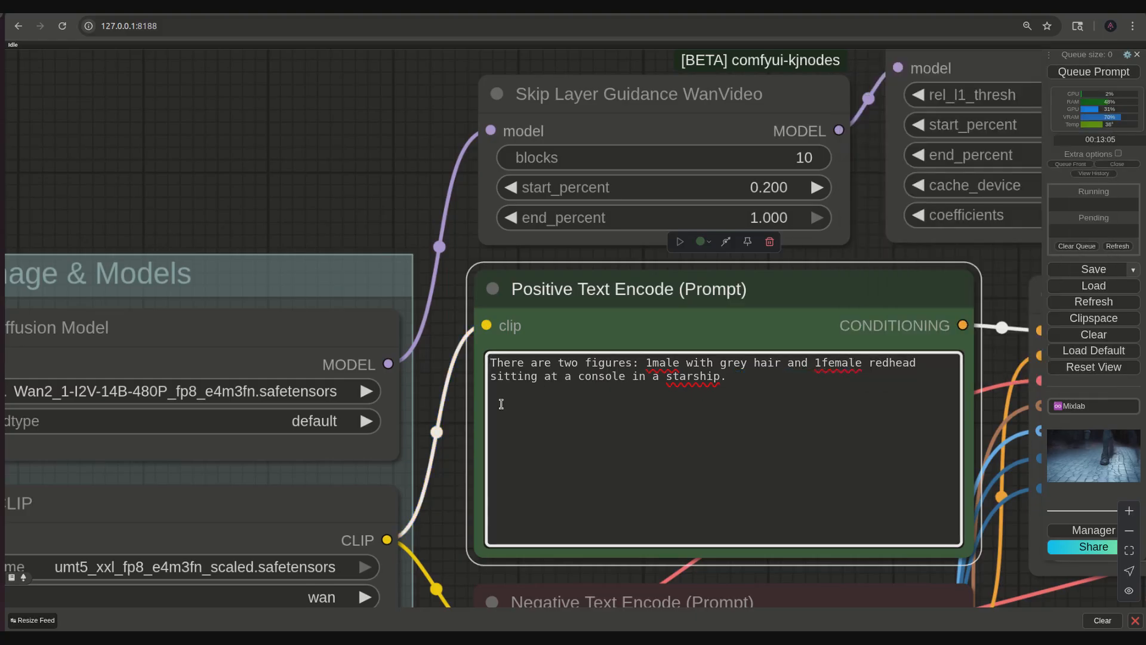
pyautogui.hotkey('ctrl', 'v')
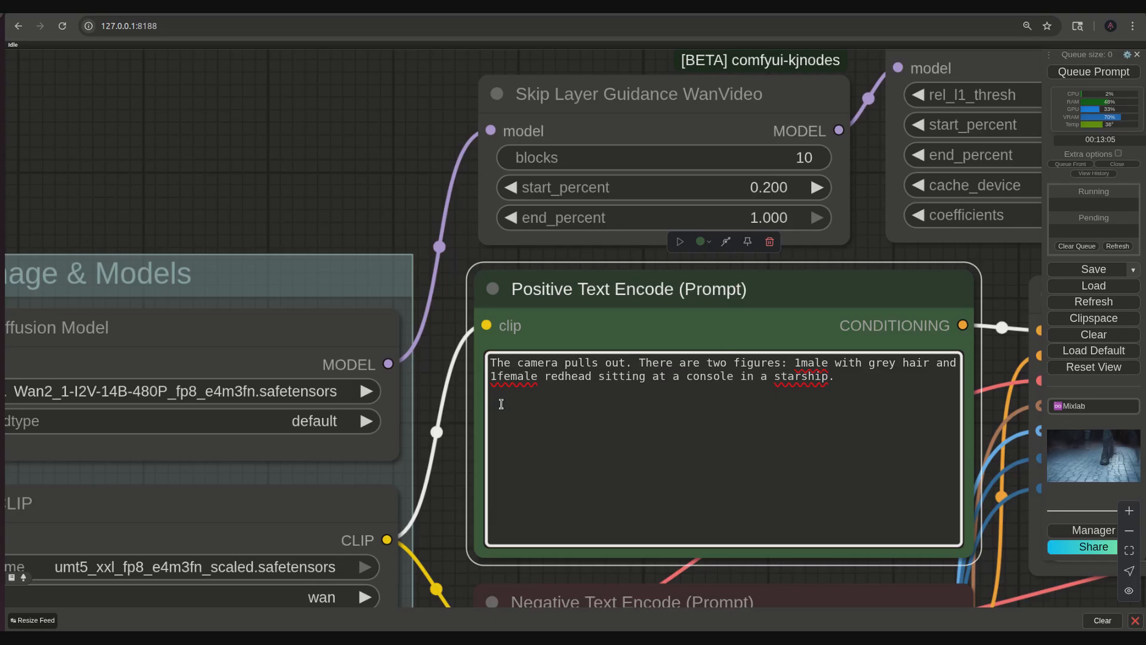
# - Extend the camera sentence with "to reveal the background showing the interior of a starship cockpit" and remove "in a starship" after "console"
pyautogui.press('BackSpace')
pyautogui.press('BackSpace')
pyautogui.write('to ')
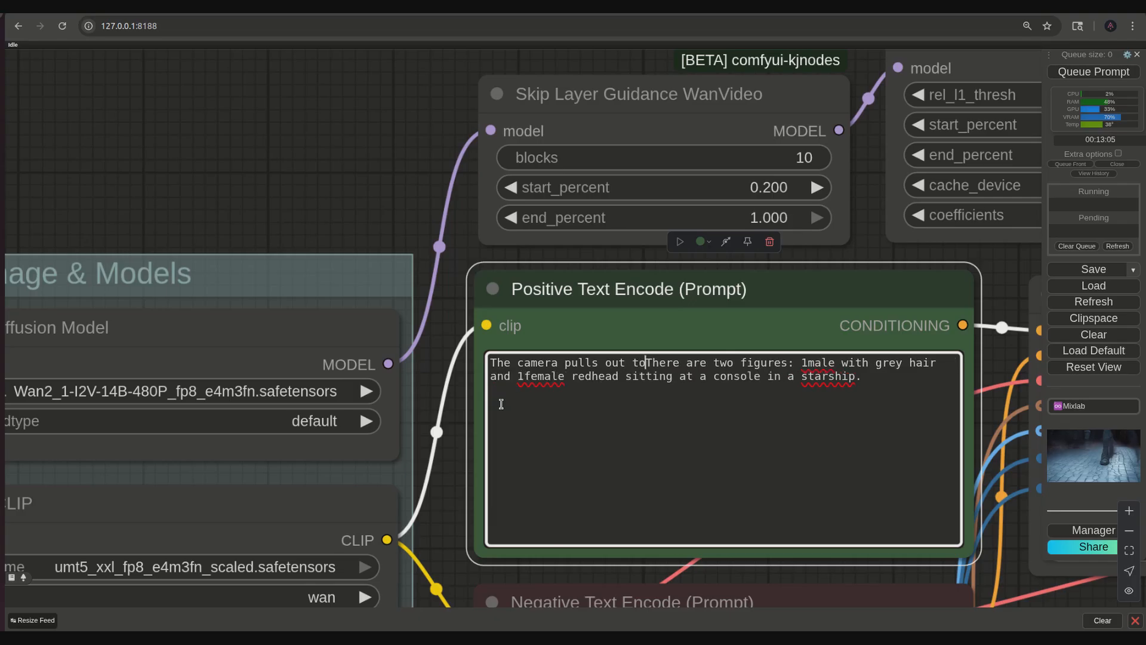
pyautogui.write('reveal ')
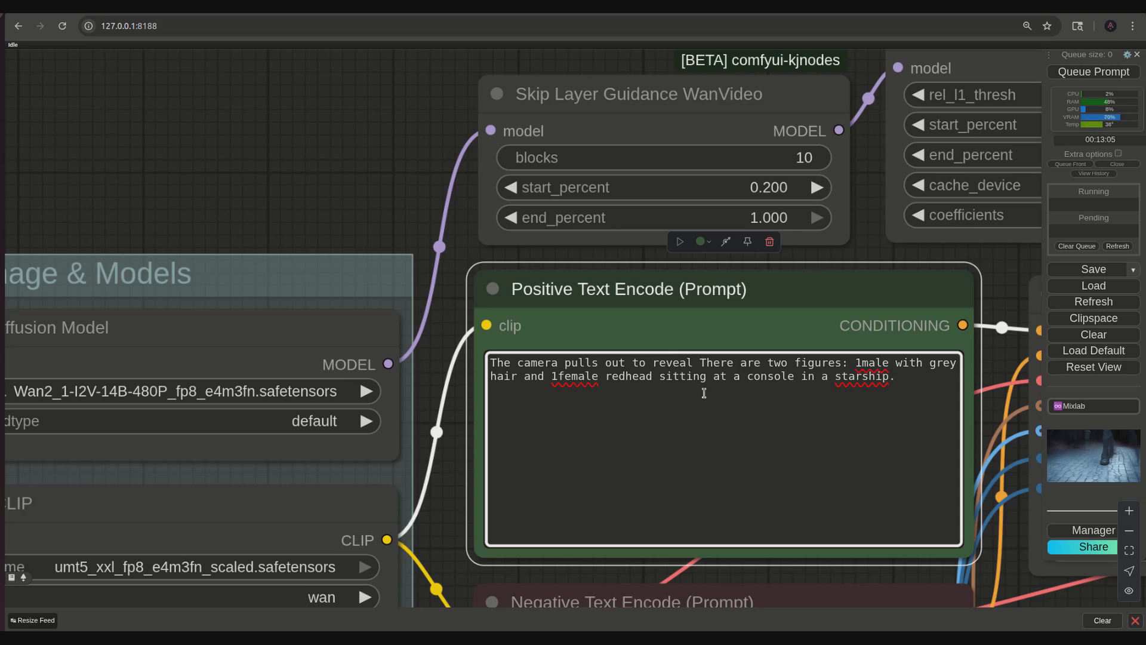
pyautogui.write('the back')
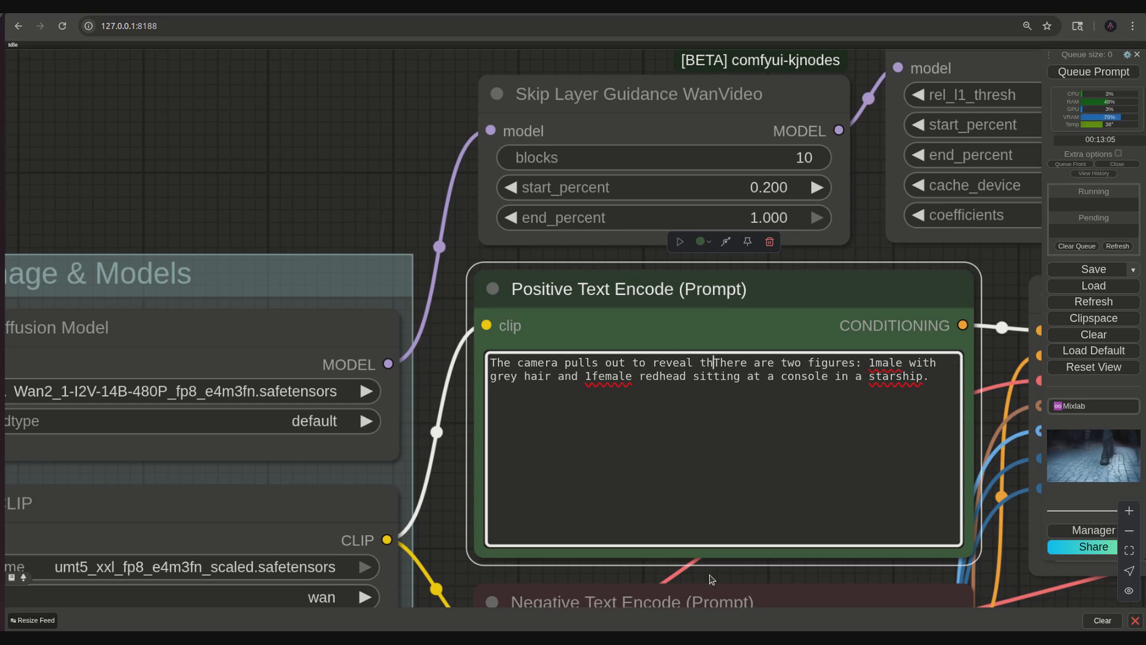
pyautogui.write('ground sho')
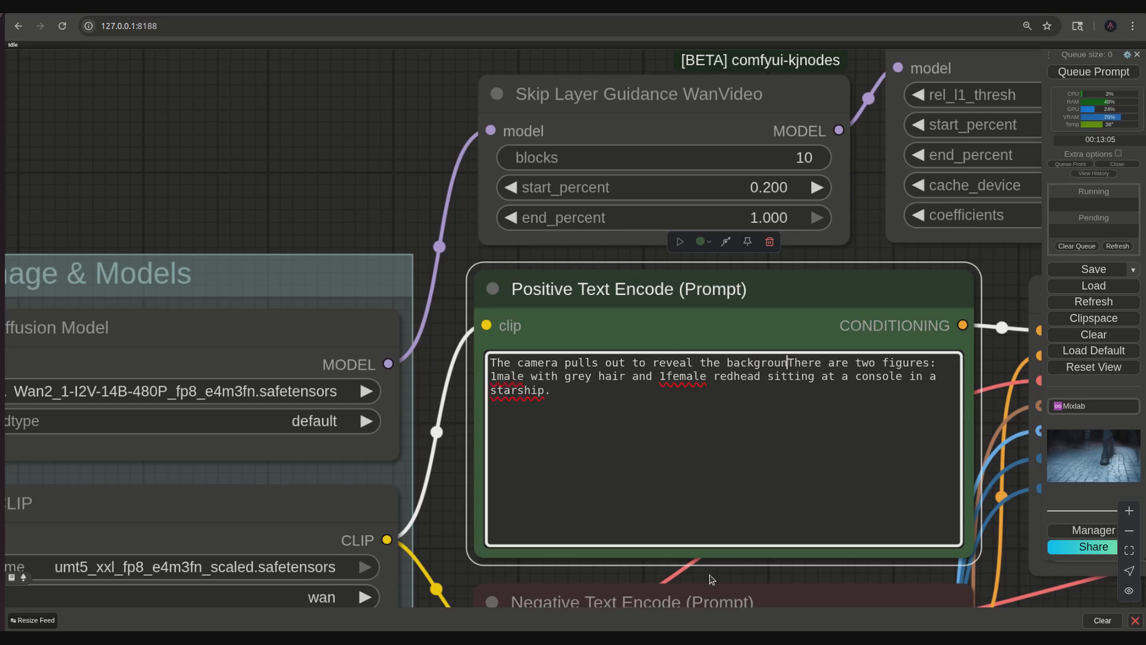
pyautogui.write('wing the ')
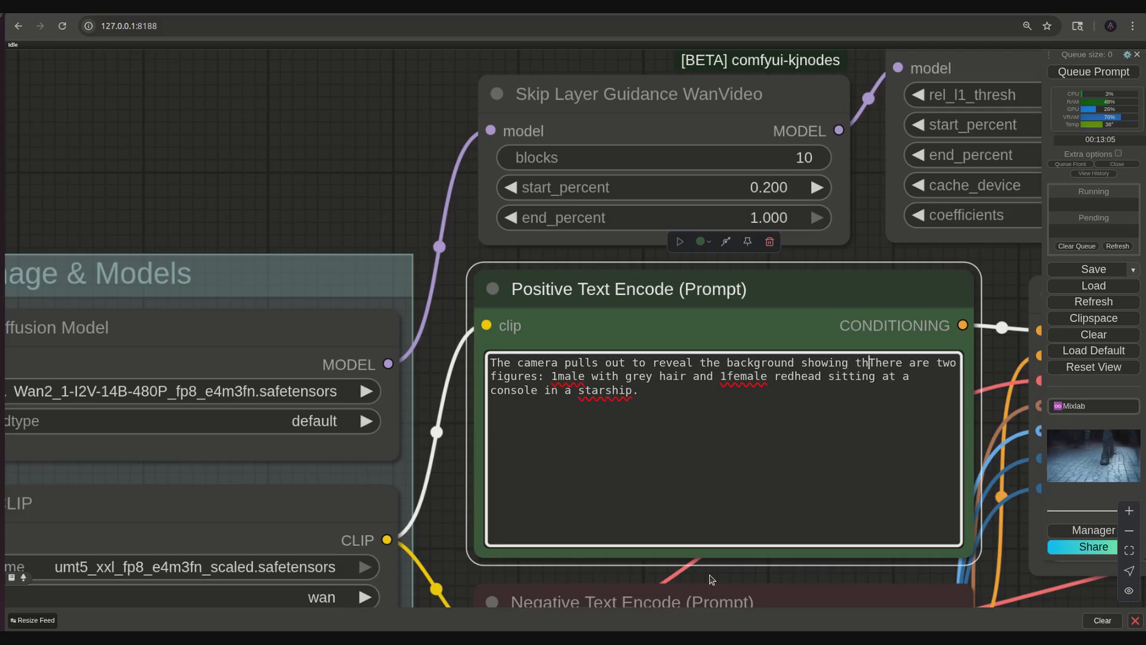
pyautogui.write('int')
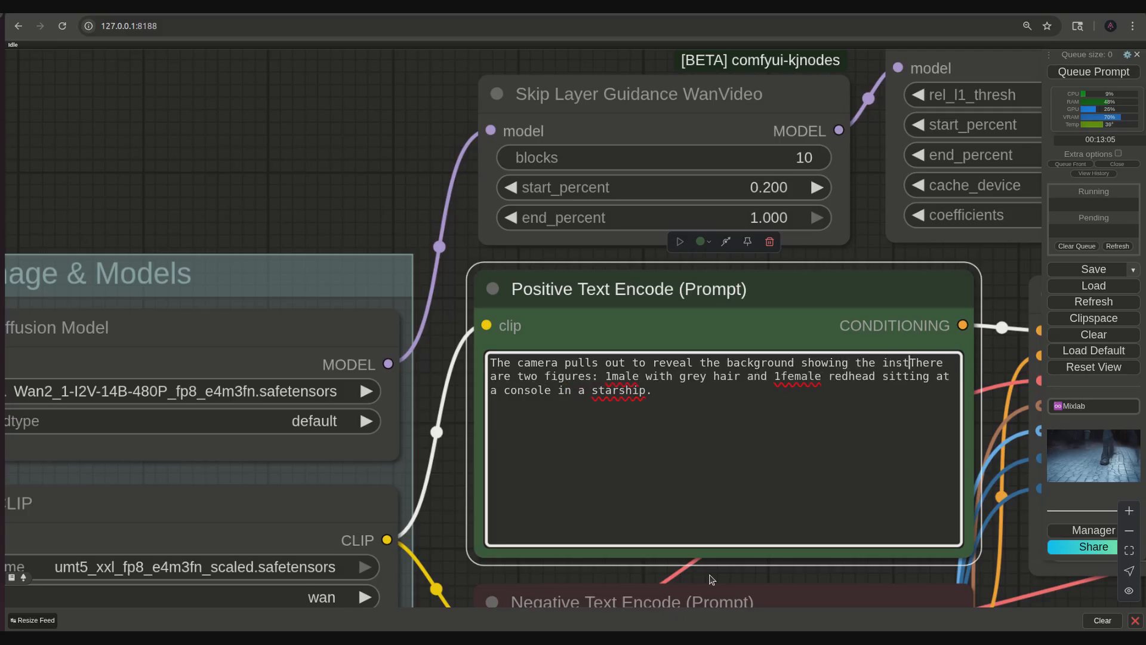
pyautogui.write('erior of a ')
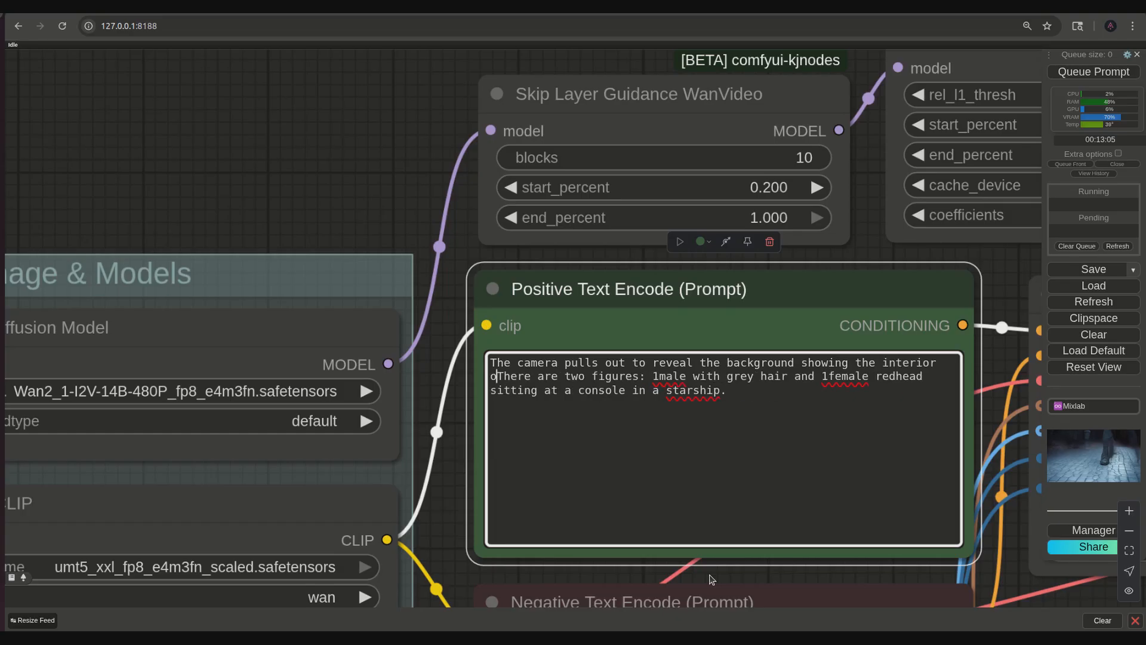
pyautogui.write('starch')
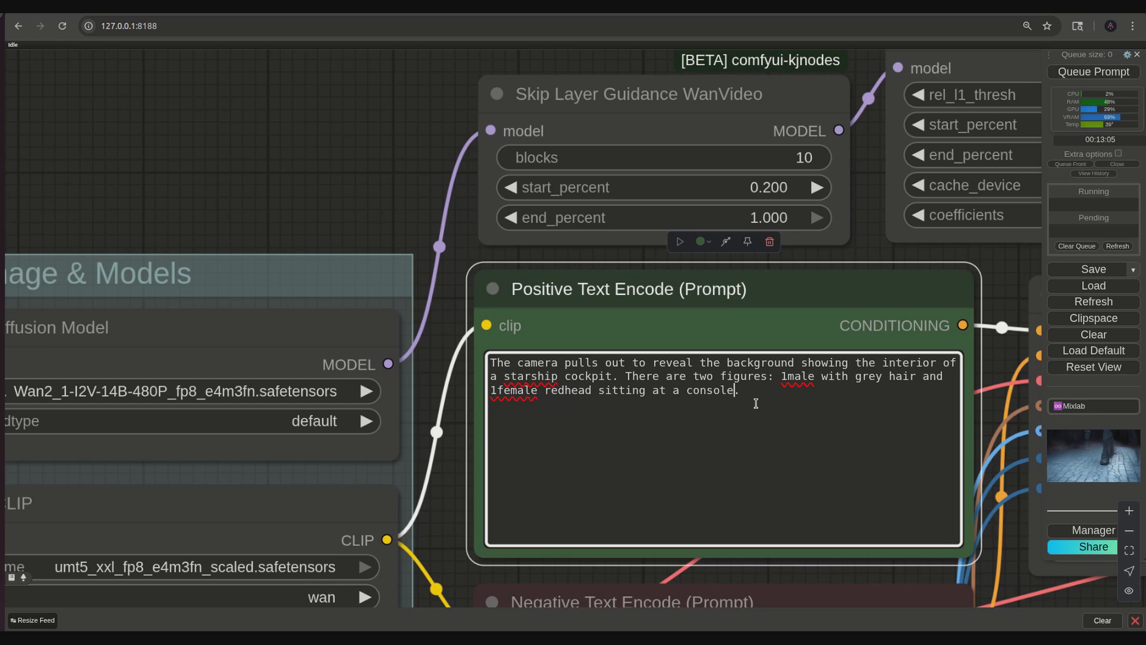
# - Move the two-figures sentence to the start of the positive prompt and begin the camera sentence with "And then the camera"
pyautogui.moveTo(755, 394); pyautogui.dragTo(625, 377)
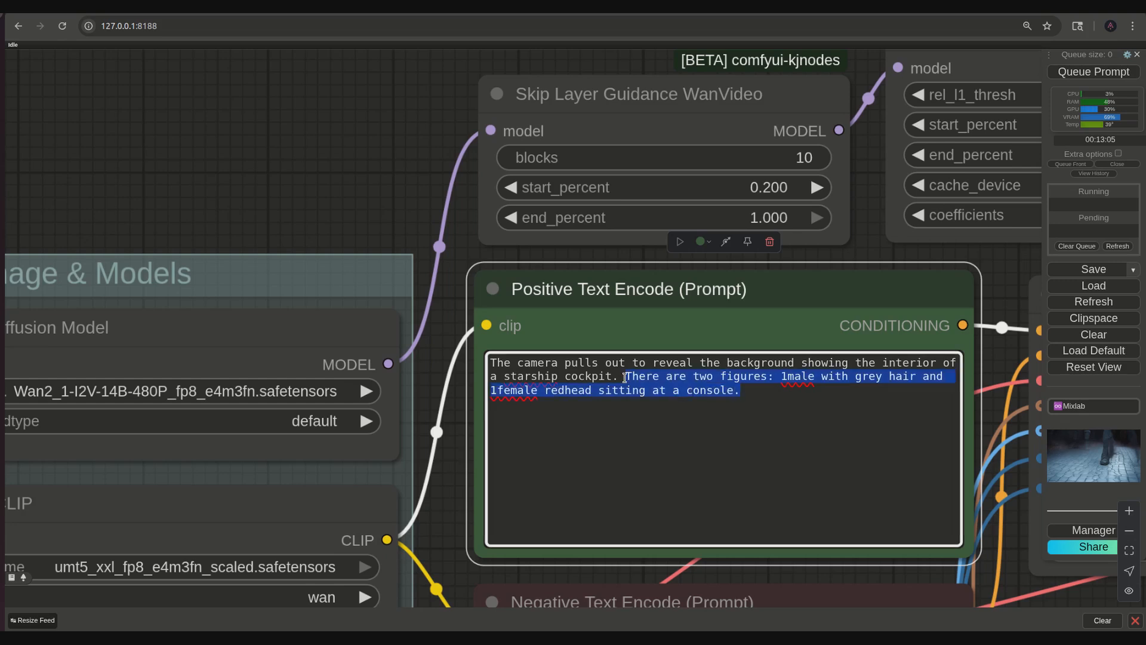
pyautogui.rightClick(630, 373)
pyautogui.click(672, 105)
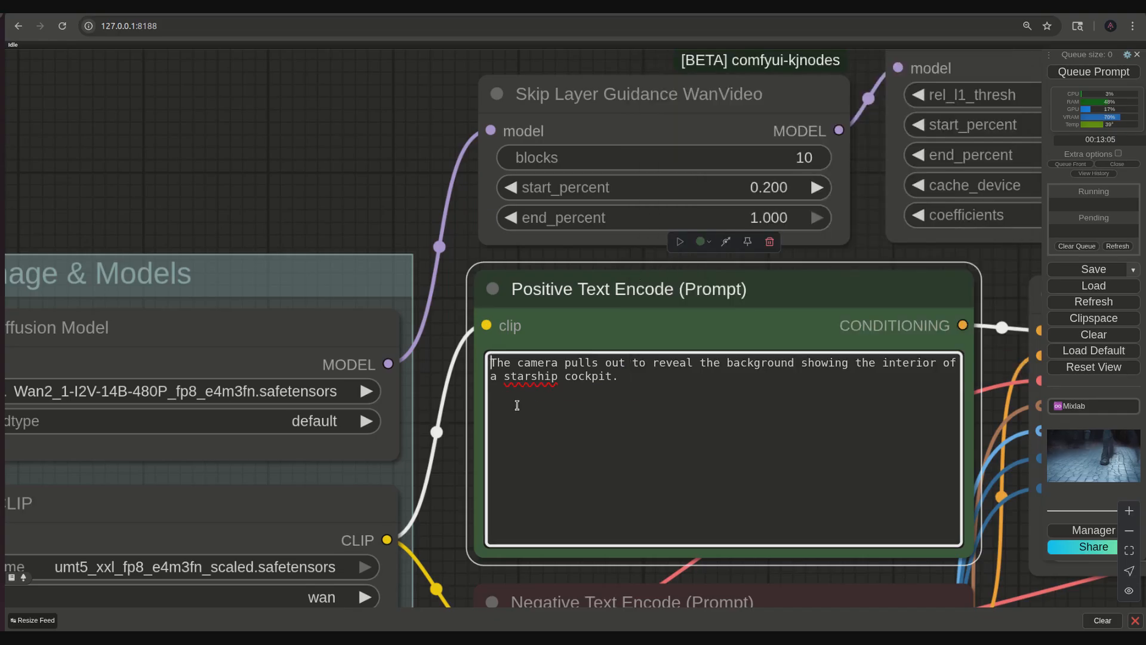
pyautogui.hotkey('ctrl', 'v')
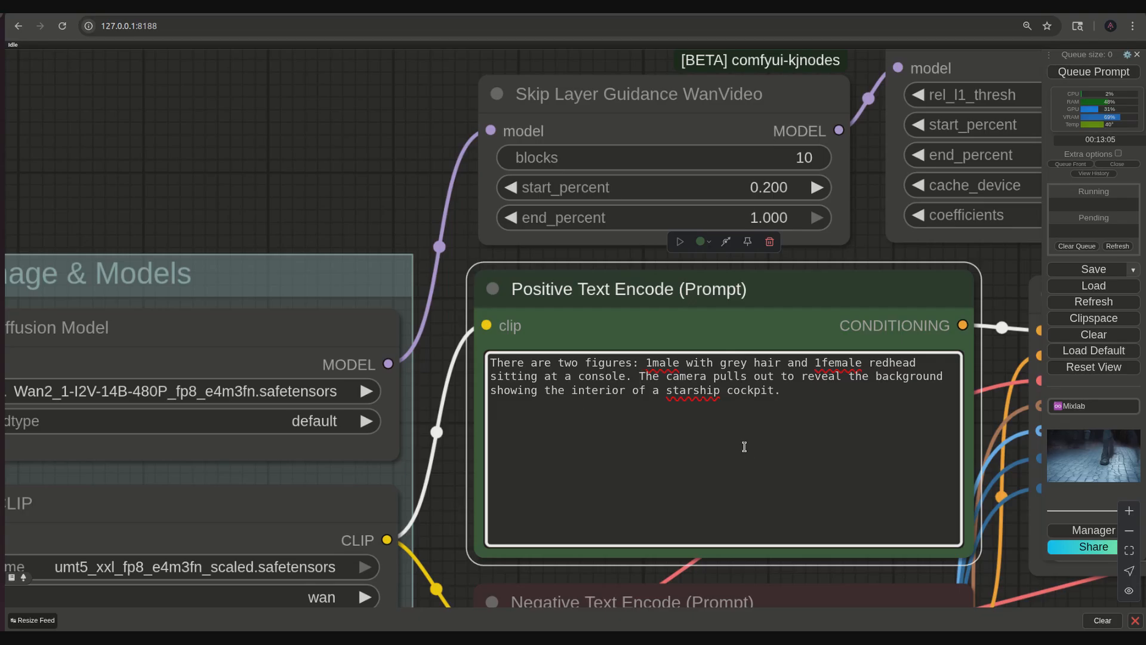
pyautogui.write('And then t')
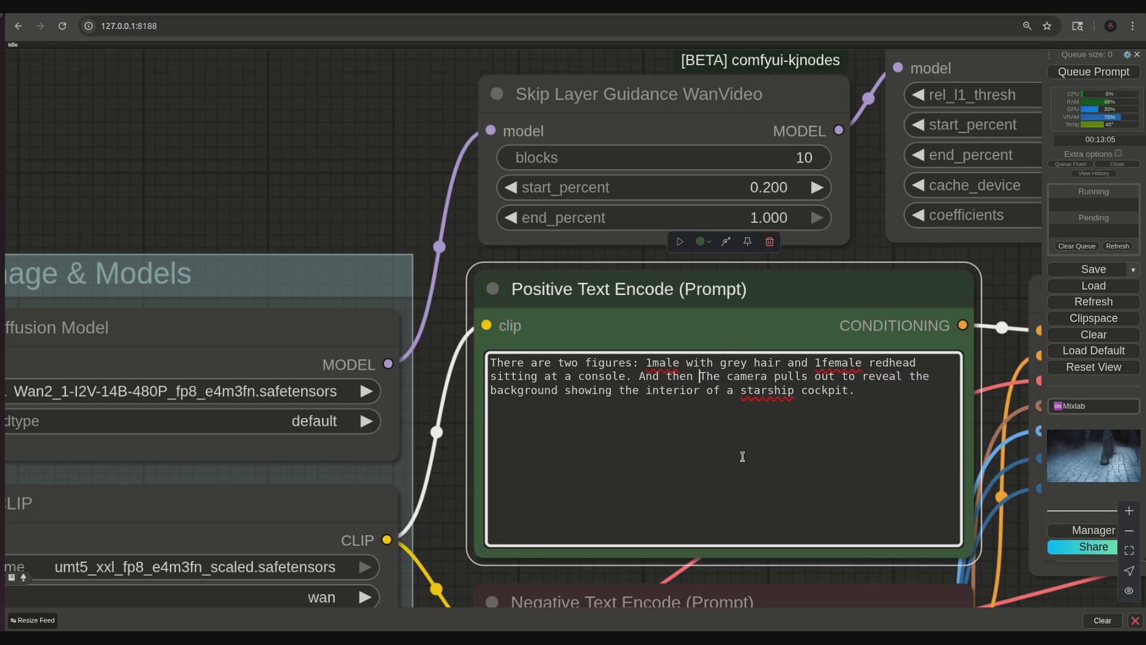
# - Queue the revised prompt and examine the generated cockpit pull-out video at a larger size
pyautogui.click(1105, 73)
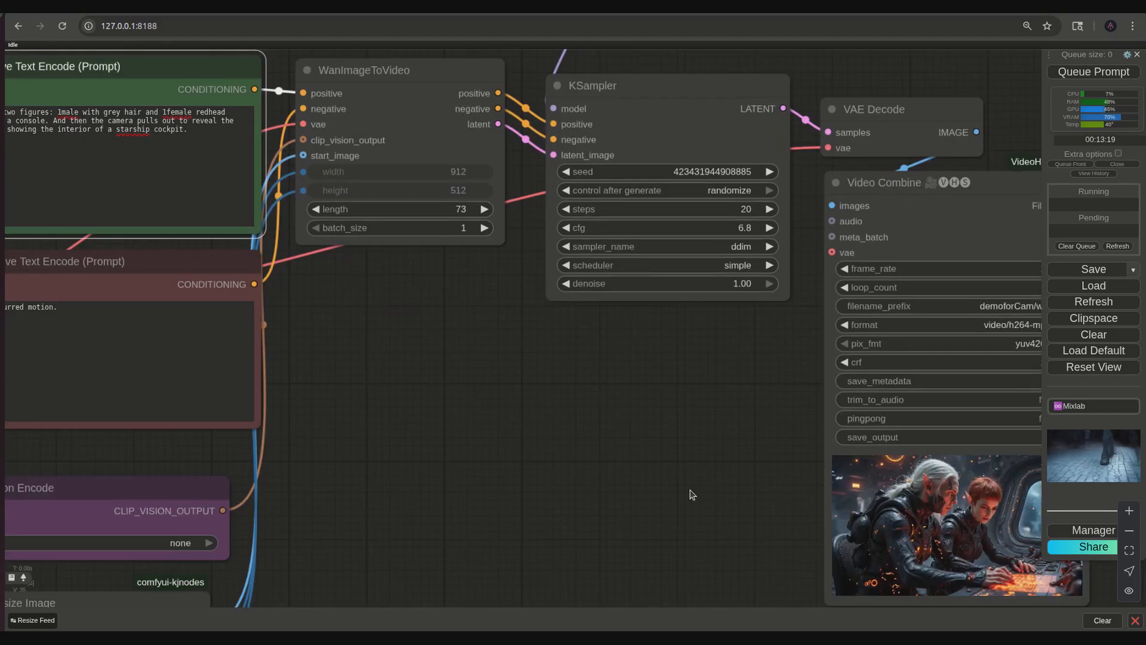
pyautogui.moveTo(688, 493); pyautogui.dragTo(452, 413)
pyautogui.scroll(5, 519, 478)
pyautogui.moveTo(509, 476); pyautogui.dragTo(335, 440)
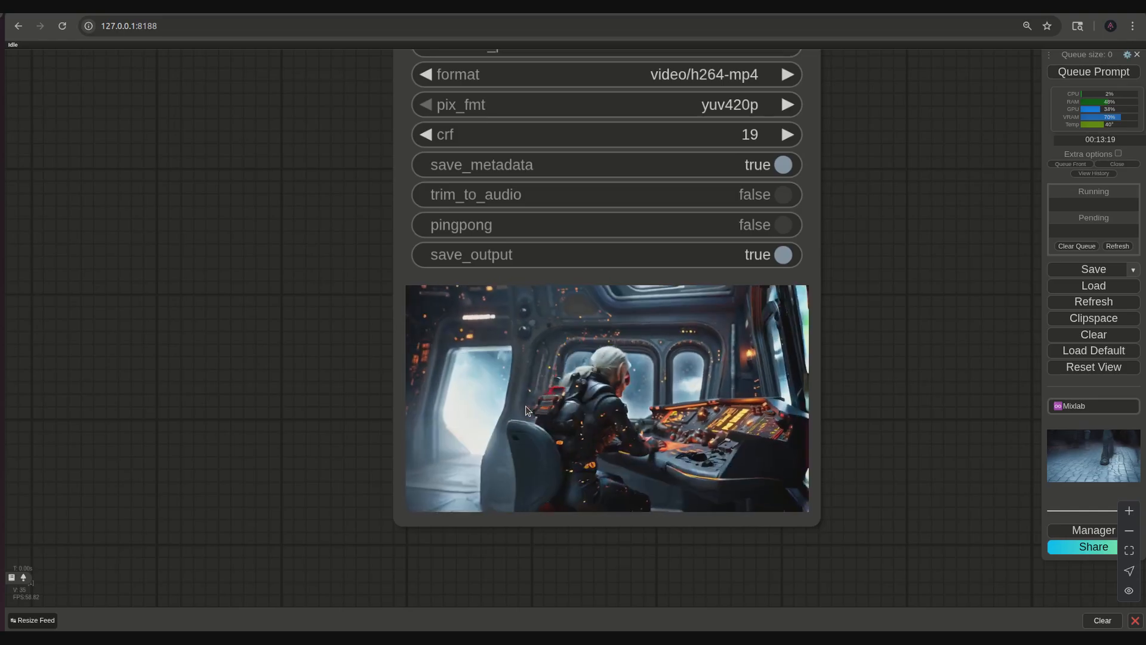
# - Compare the positive prompt's wording with the source picture in the Load Image node
pyautogui.scroll(-4, 245, 339)
pyautogui.moveTo(276, 358); pyautogui.dragTo(545, 545)
pyautogui.moveTo(355, 409); pyautogui.dragTo(539, 490)
pyautogui.moveTo(256, 411); pyautogui.dragTo(665, 533)
pyautogui.scroll(4, 314, 357)
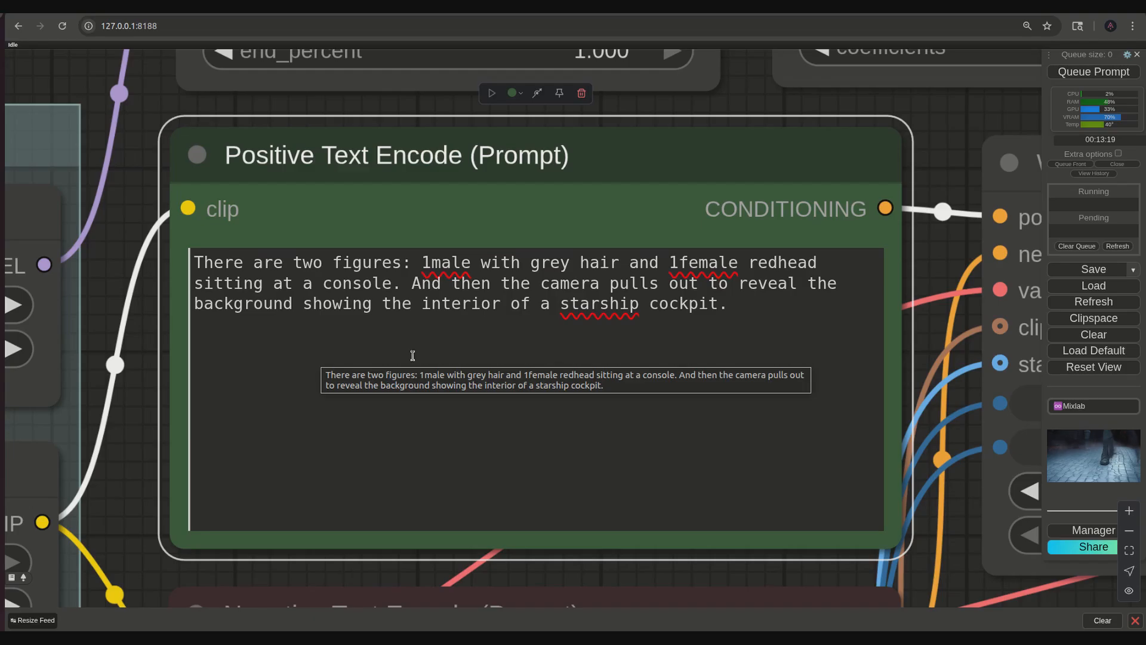
pyautogui.click(738, 309)
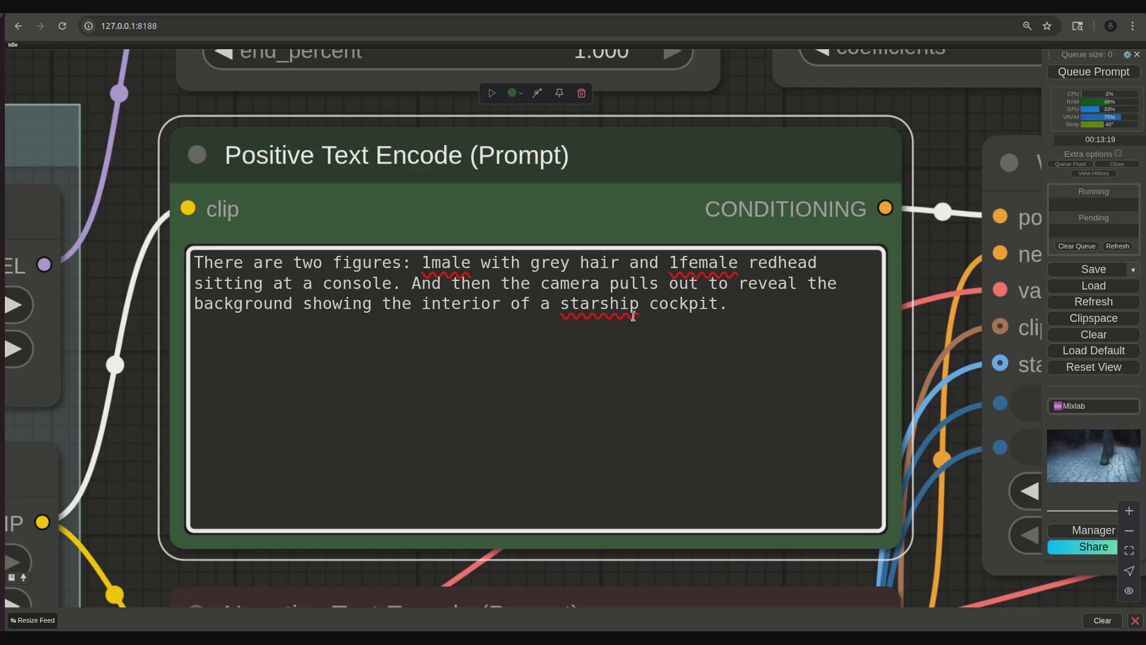
pyautogui.scroll(-6, 152, 494)
pyautogui.moveTo(144, 512); pyautogui.dragTo(518, 125)
pyautogui.moveTo(517, 595); pyautogui.dragTo(450, 272)
pyautogui.moveTo(882, 394); pyautogui.dragTo(179, 371)
pyautogui.moveTo(648, 449); pyautogui.dragTo(791, 478)
pyautogui.moveTo(351, 536); pyautogui.dragTo(792, 519)
pyautogui.moveTo(322, 507); pyautogui.dragTo(509, 591)
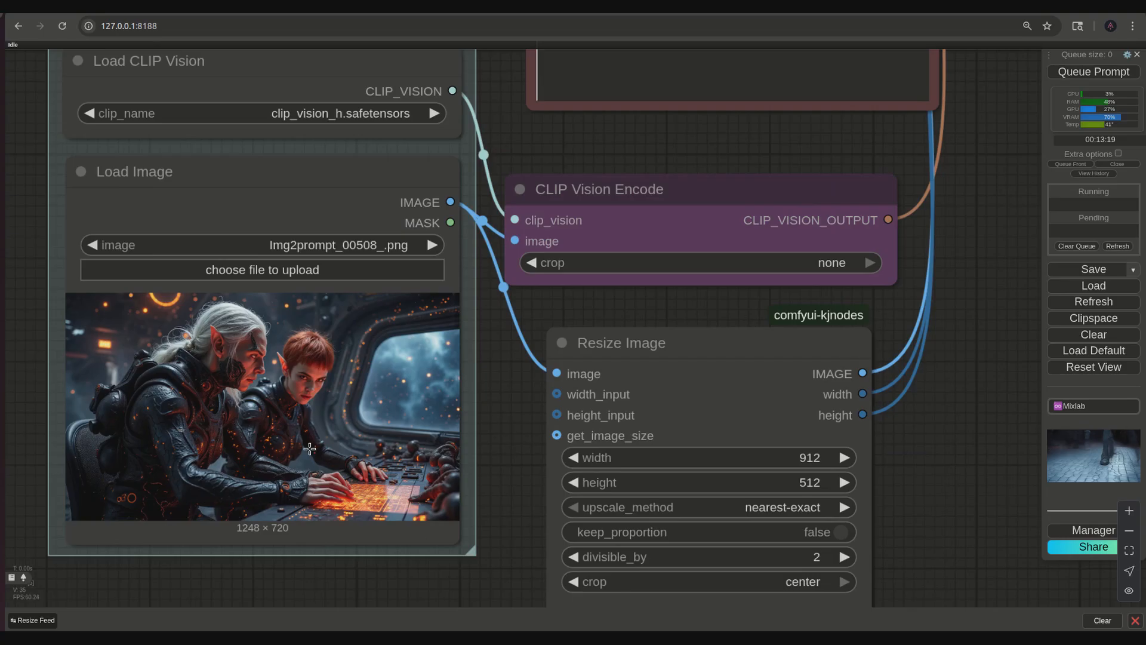
pyautogui.moveTo(977, 240); pyautogui.dragTo(609, 598)
pyautogui.moveTo(667, 325); pyautogui.dragTo(729, 569)
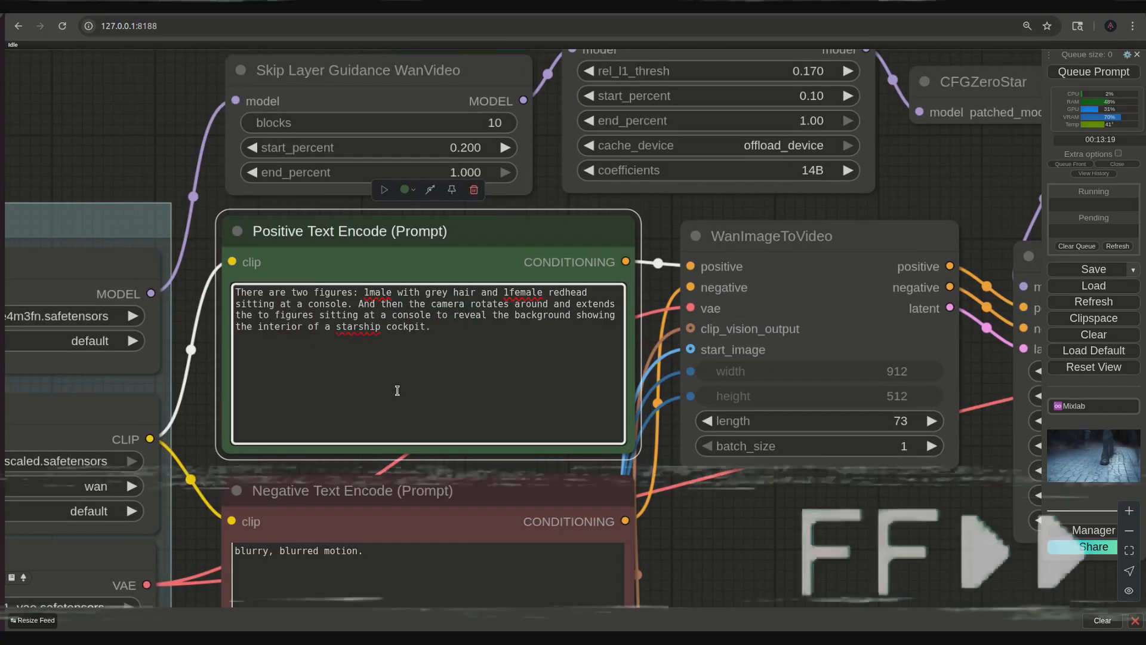
# - Rewrite the positive prompt so the camera rotates around the two figures in frontal view and extends to reveal the starship cockpit interior behind them
pyautogui.write('to reveal')
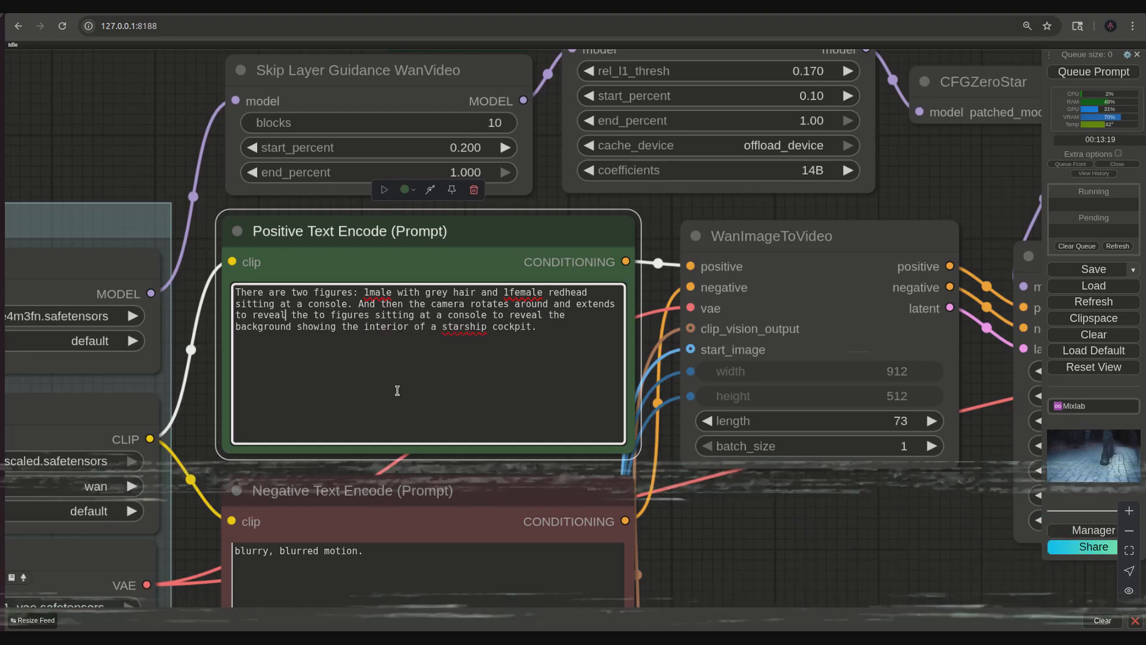
pyautogui.press('Right')
pyautogui.press('Right')
pyautogui.press('Right')
pyautogui.press('Right')
pyautogui.press('Right')
pyautogui.press('Right')
pyautogui.write('w')
pyautogui.press('Right')
pyautogui.press('Right')
pyautogui.press('Right')
pyautogui.press('Right')
pyautogui.press('Right')
pyautogui.press('Right')
pyautogui.press('Right')
pyautogui.press('Right')
pyautogui.press('Right')
pyautogui.press('Right')
pyautogui.press('Right')
pyautogui.press('Right')
pyautogui.press('Right')
pyautogui.press('Right')
pyautogui.press('Right')
pyautogui.press('Right')
pyautogui.press('Right')
pyautogui.press('Right')
pyautogui.press('Right')
pyautogui.press('Right')
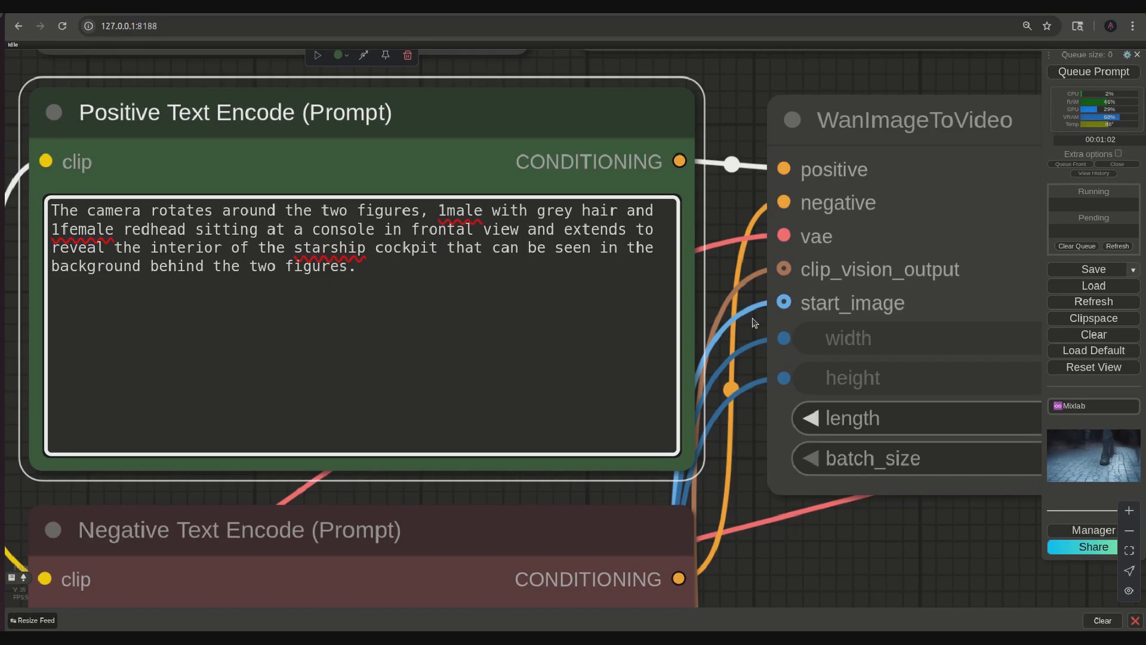
# - Queue the rotating-camera prompt and examine the generated video closely for the movement around the two figures
pyautogui.click(1083, 71)
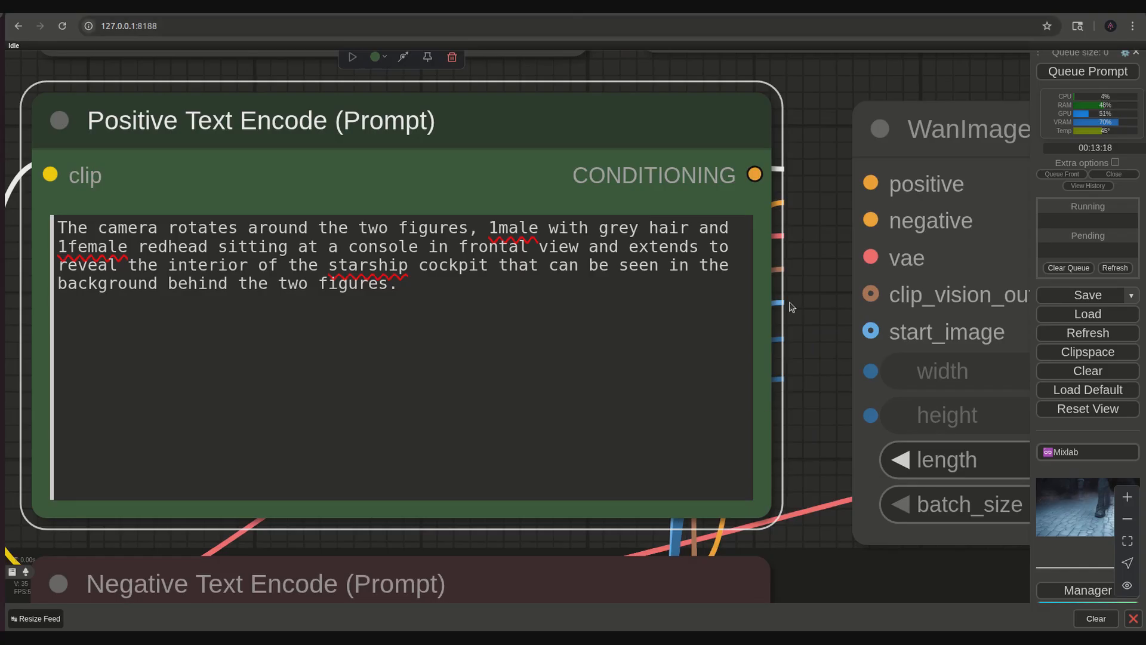
pyautogui.scroll(-10, 806, 346)
pyautogui.moveTo(924, 526); pyautogui.dragTo(543, 366)
pyautogui.moveTo(729, 373); pyautogui.dragTo(458, 286)
pyautogui.scroll(5, 595, 412)
pyautogui.moveTo(600, 436); pyautogui.dragTo(511, 404)
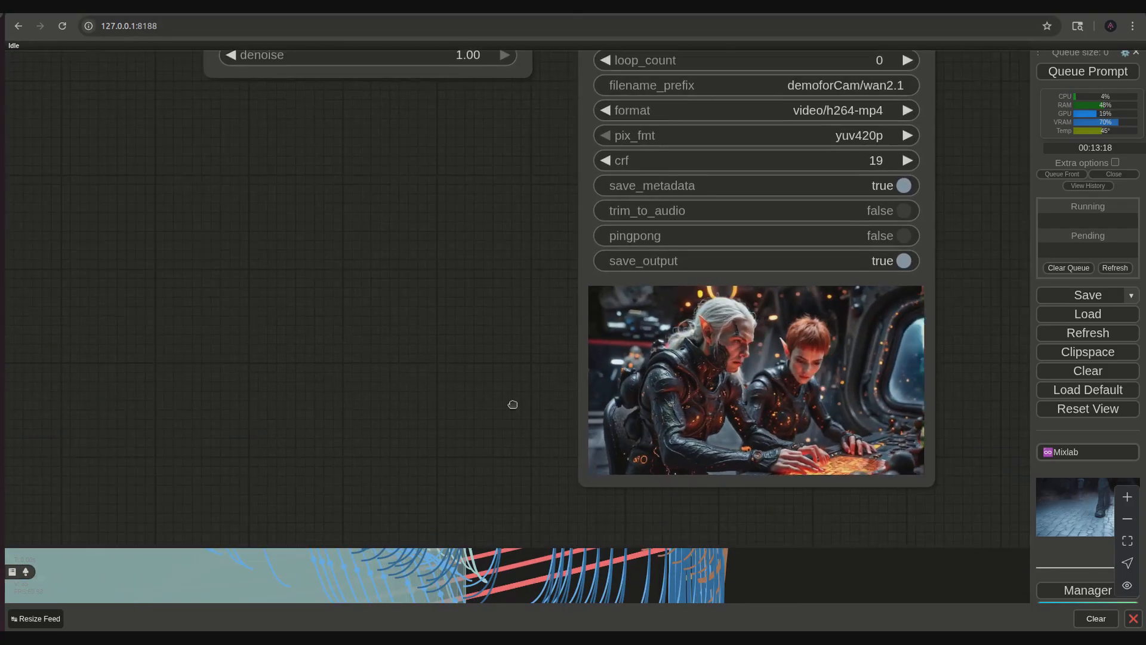
pyautogui.scroll(3, 513, 403)
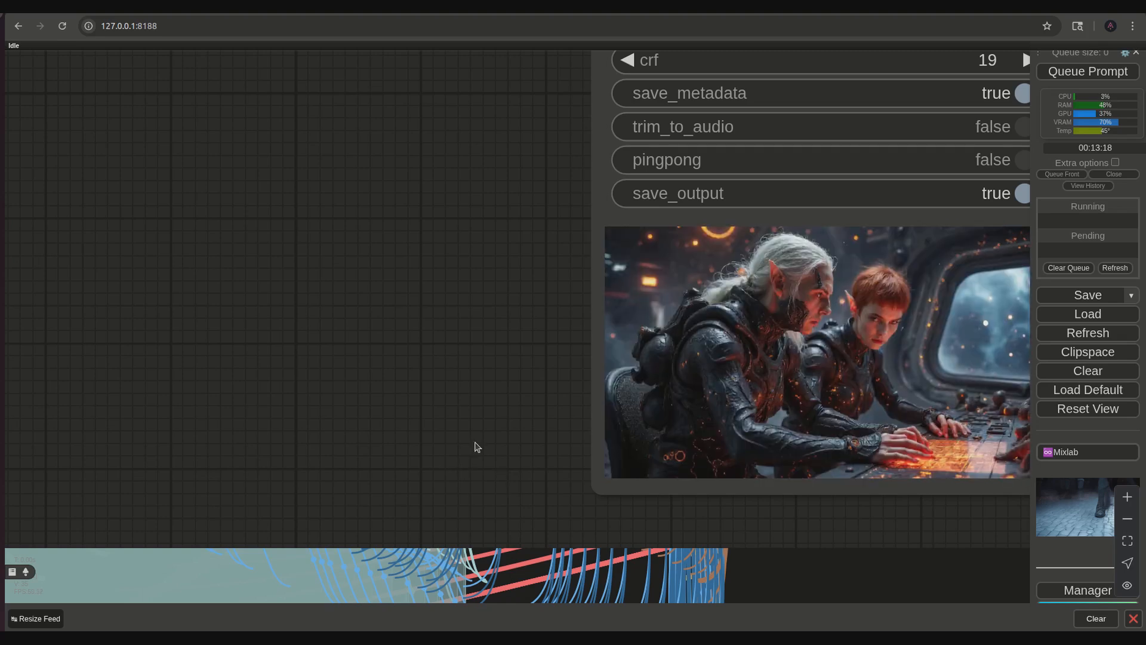
pyautogui.moveTo(493, 379); pyautogui.dragTo(371, 428)
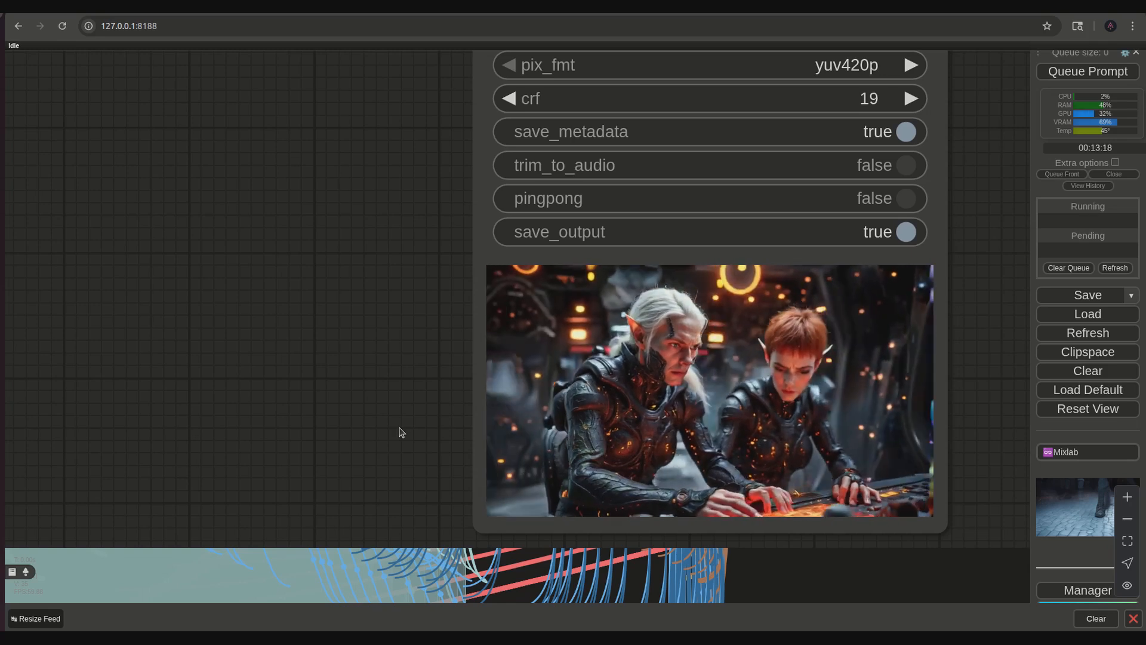
pyautogui.moveTo(352, 388); pyautogui.dragTo(404, 442)
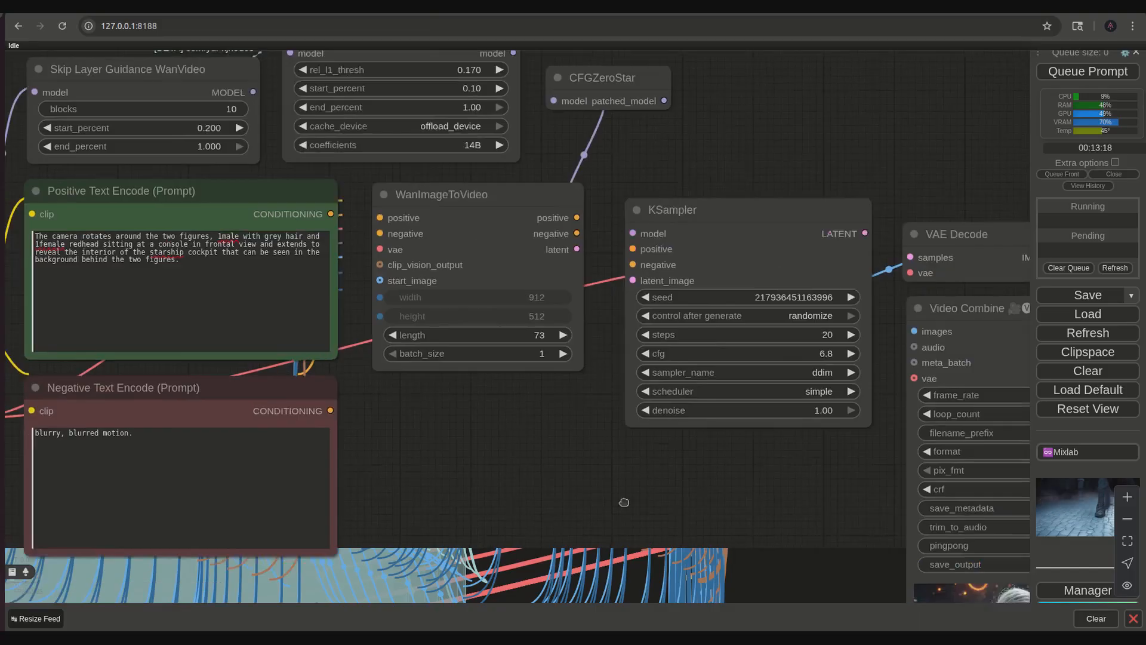
# - Return to the positive prompt node and reload the workflow page, accepting that unsaved changes may be lost
pyautogui.moveTo(426, 437); pyautogui.dragTo(689, 496)
pyautogui.scroll(4, 664, 473)
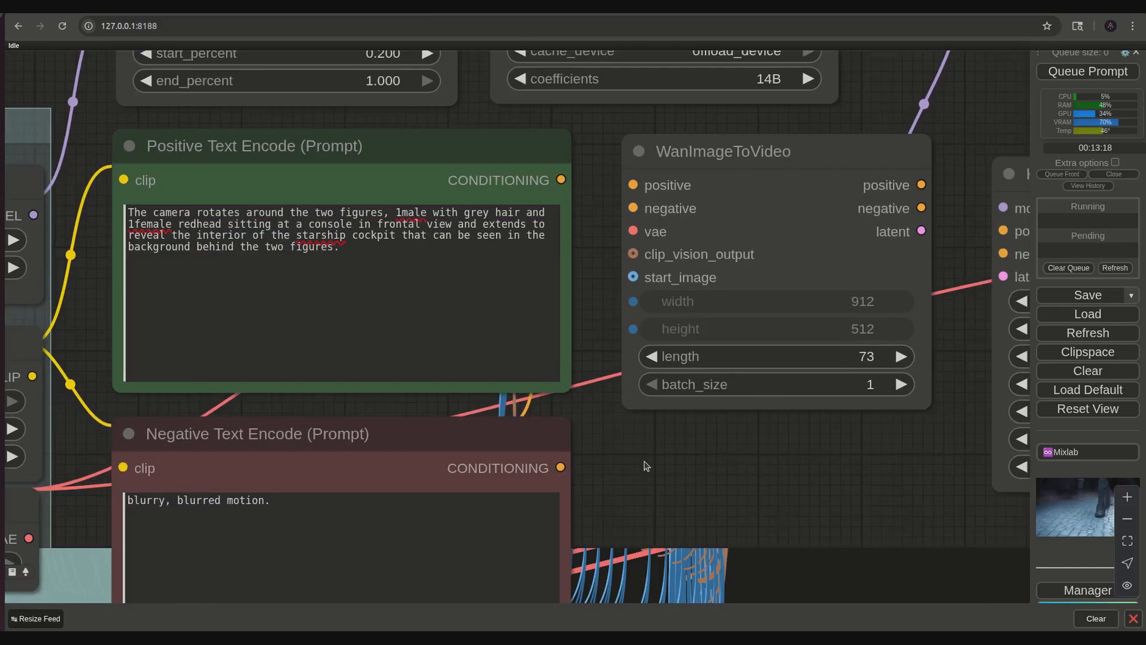
pyautogui.moveTo(643, 462); pyautogui.dragTo(738, 493)
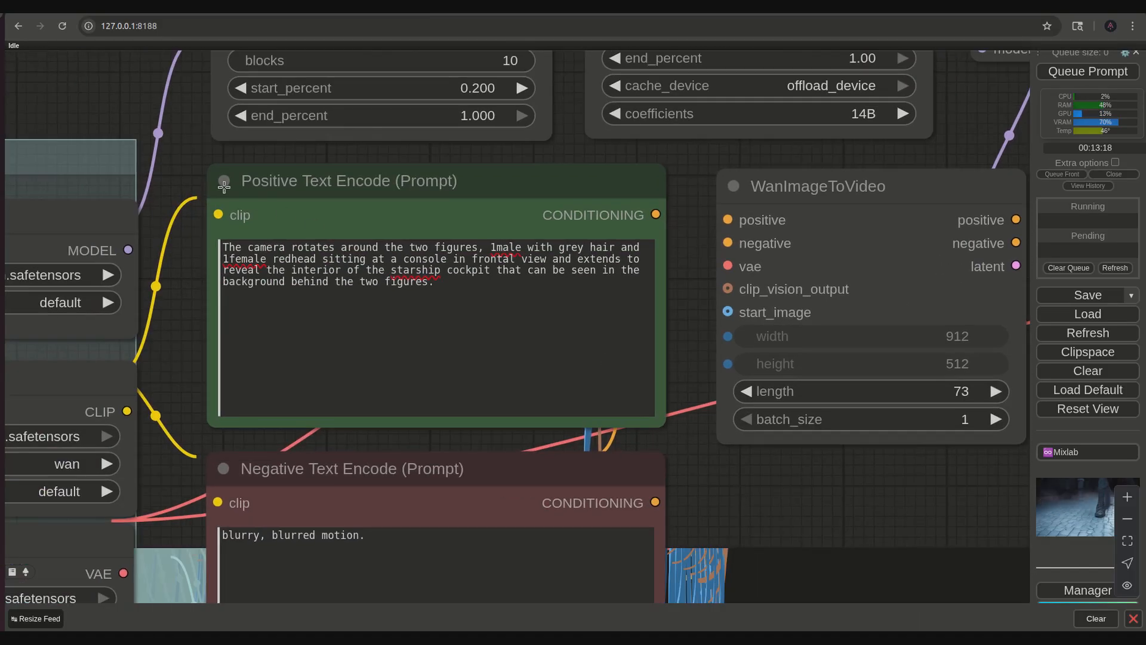
pyautogui.click(62, 26)
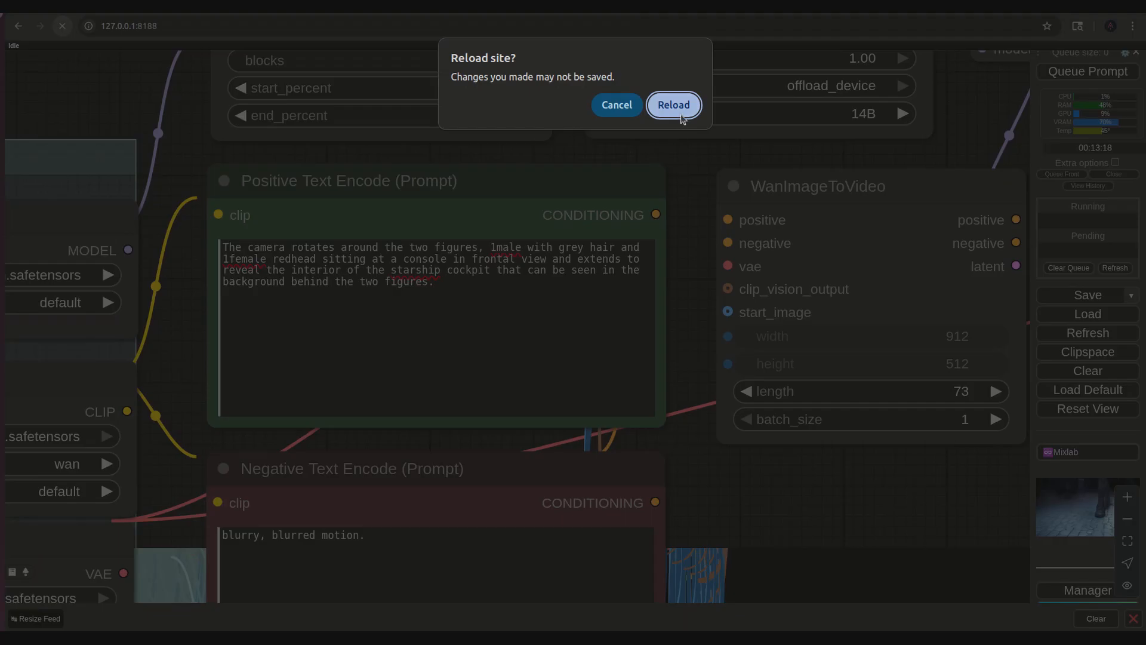
pyautogui.click(675, 106)
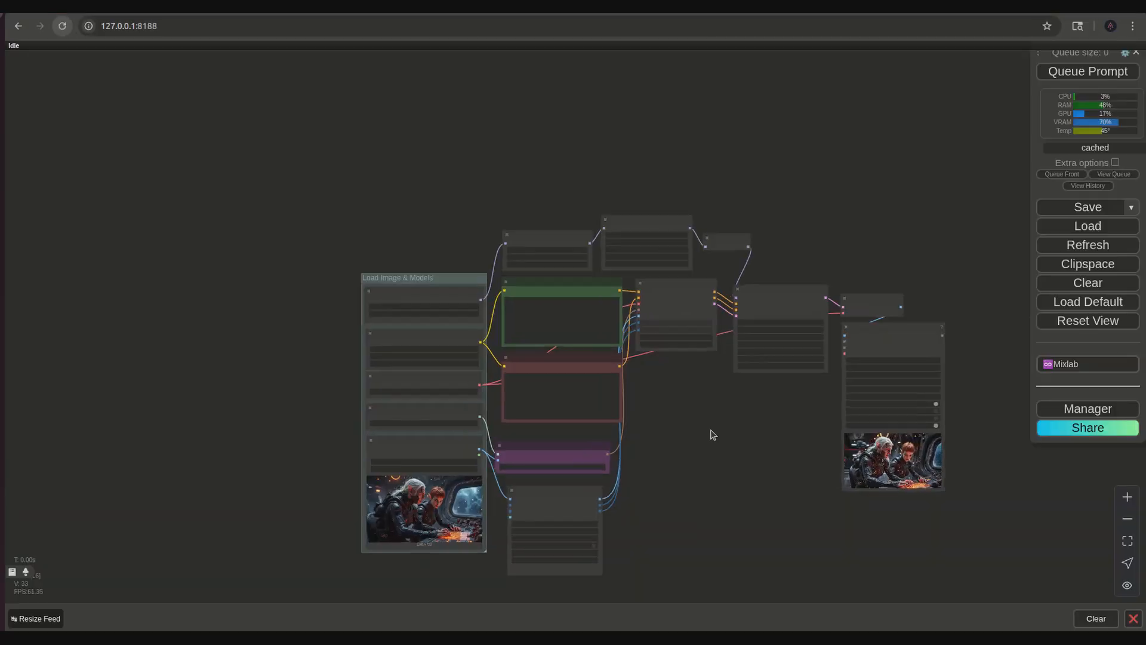
# - Replace the positive prompt with "The camera moves to a low angle shot of the two figures at the console showing the hi-tech boots"
pyautogui.scroll(6, 714, 435)
pyautogui.moveTo(716, 453); pyautogui.dragTo(286, 456)
pyautogui.scroll(5, 607, 442)
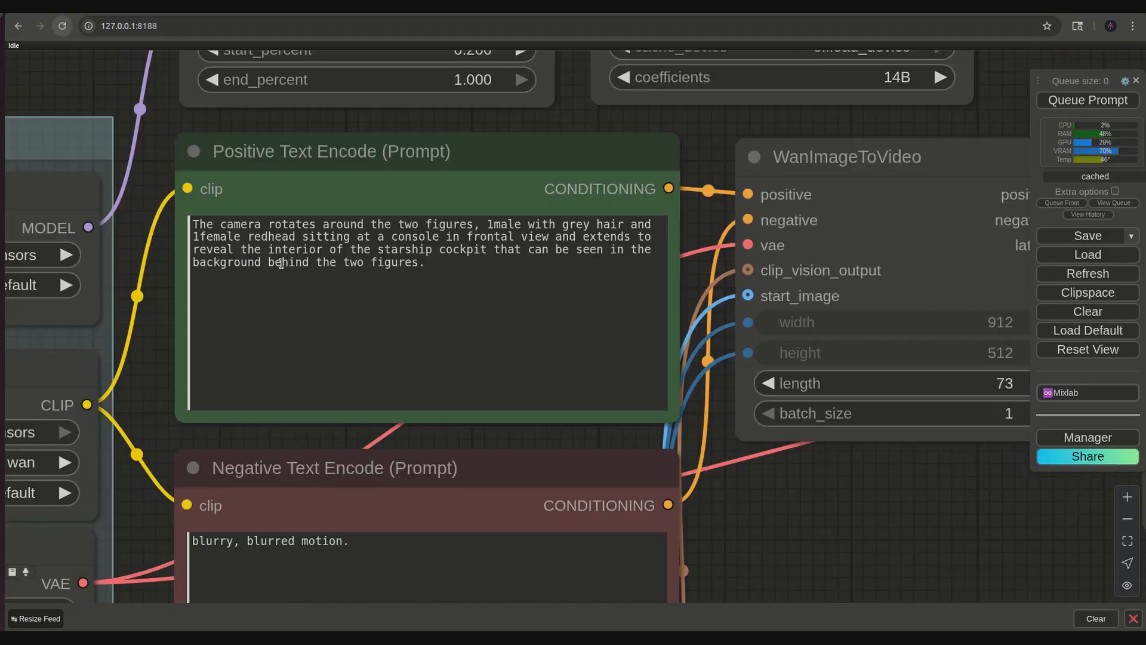
pyautogui.click(261, 225)
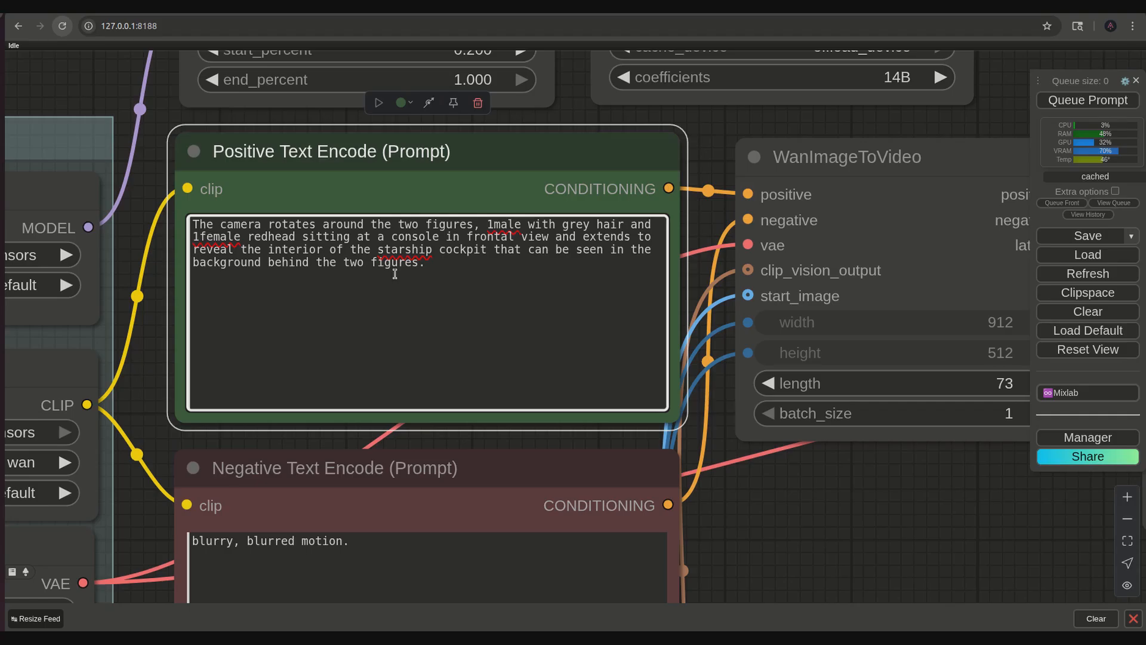
pyautogui.moveTo(475, 268); pyautogui.dragTo(256, 225)
pyautogui.press('BackSpace')
pyautogui.write('moves to ')
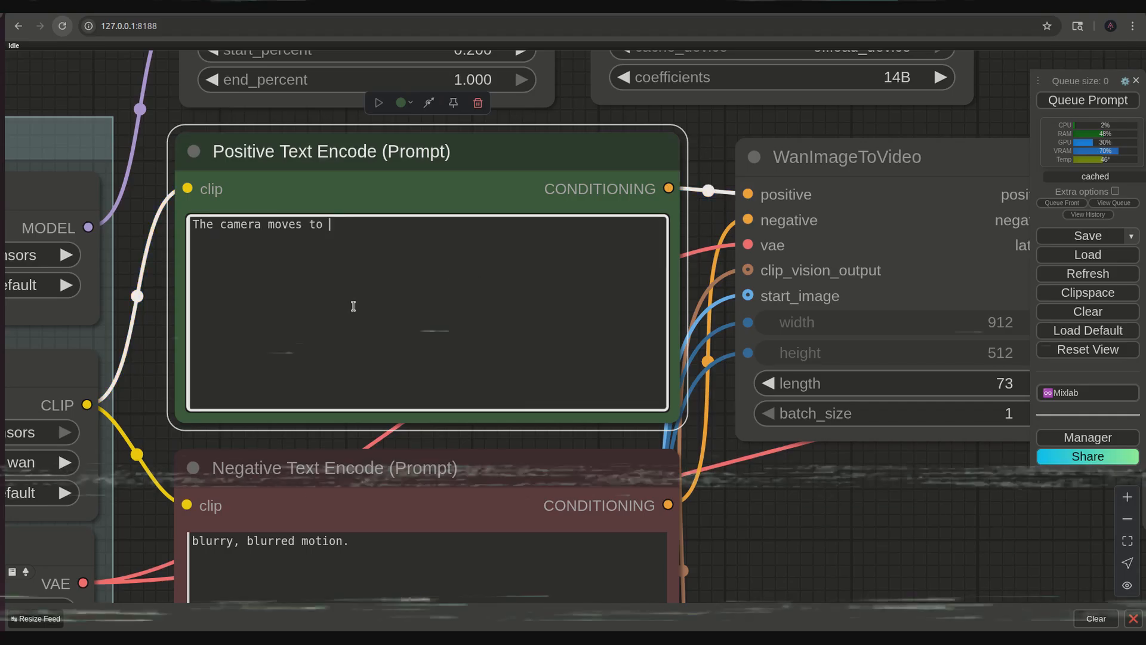
pyautogui.write('a low angle shot of the two figures at the console showing there hi-teach')
pyautogui.press('BackSpace')
pyautogui.press('BackSpace')
pyautogui.press('BackSpace')
pyautogui.write('ch boots')
pyautogui.press('Left')
pyautogui.press('Left')
pyautogui.press('Left')
pyautogui.press('Left')
pyautogui.press('Left')
pyautogui.press('Left')
pyautogui.press('Left')
pyautogui.press('Left')
pyautogui.press('Left')
pyautogui.press('Left')
pyautogui.press('Left')
pyautogui.press('Left')
pyautogui.press('Left')
pyautogui.press('Left')
pyautogui.press('BackSpace')
pyautogui.press('BackSpace')
# - Finish the positive prompt's sentence with "they are wearing and a tiled metal floor."
pyautogui.press('End')
pyautogui.write('they are wearing on')
pyautogui.press('BackSpace')
pyautogui.press('BackSpace')
pyautogui.press('BackSpace')
pyautogui.write('and a tiled metal flor')
pyautogui.press('BackSpace')
pyautogui.write('or.')
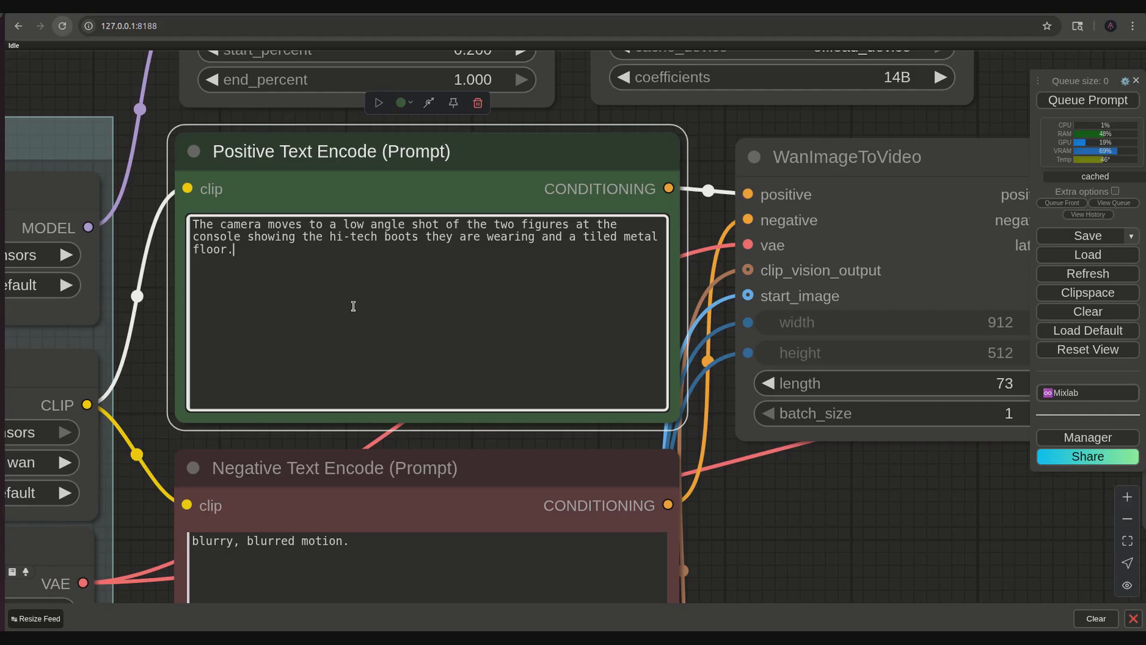
# - Queue the low angle prompt and examine the generated video for the boots and the floor
pyautogui.hotkey('ctrl', 'Return')
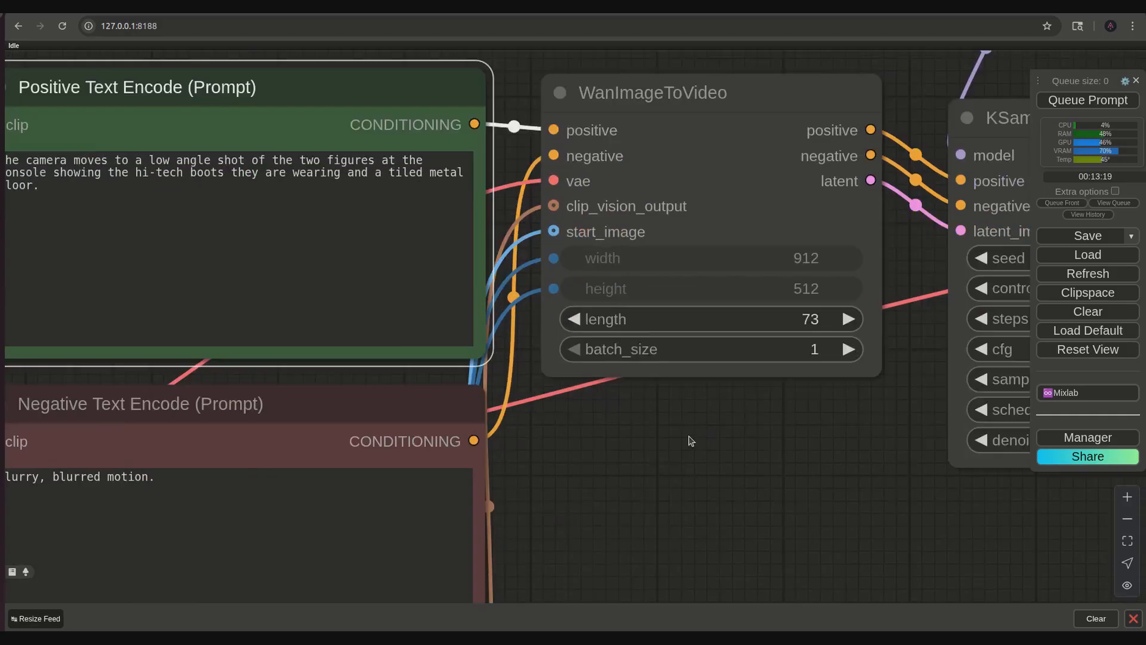
pyautogui.scroll(-4, 740, 465)
pyautogui.moveTo(754, 472); pyautogui.dragTo(513, 336)
pyautogui.moveTo(787, 440); pyautogui.dragTo(424, 264)
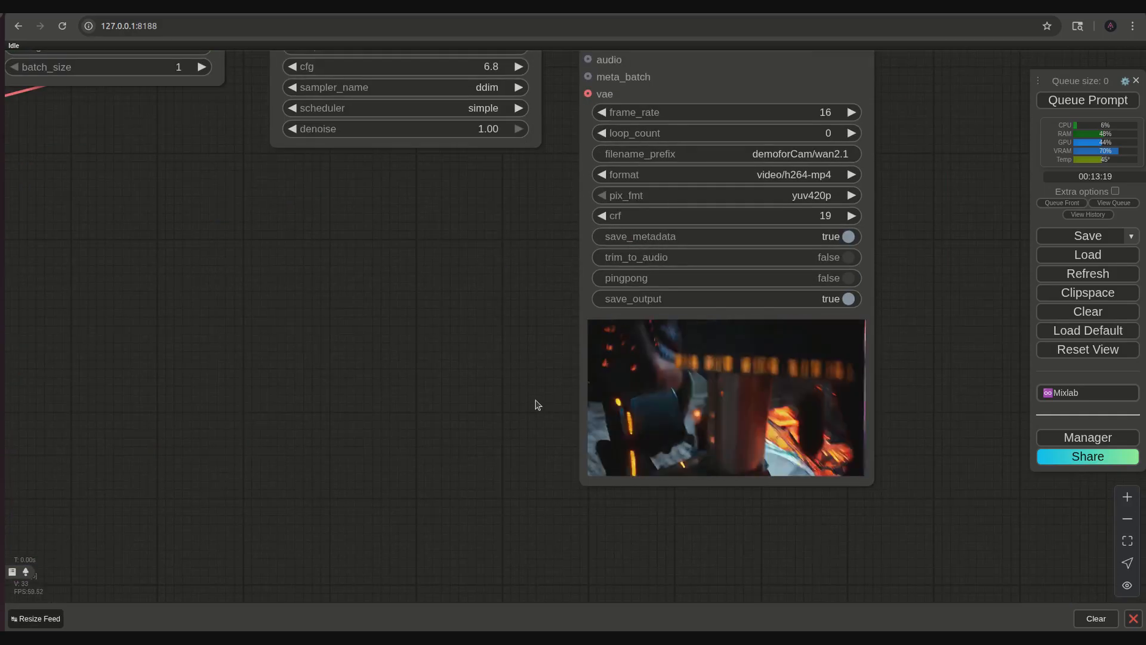
pyautogui.scroll(3, 533, 381)
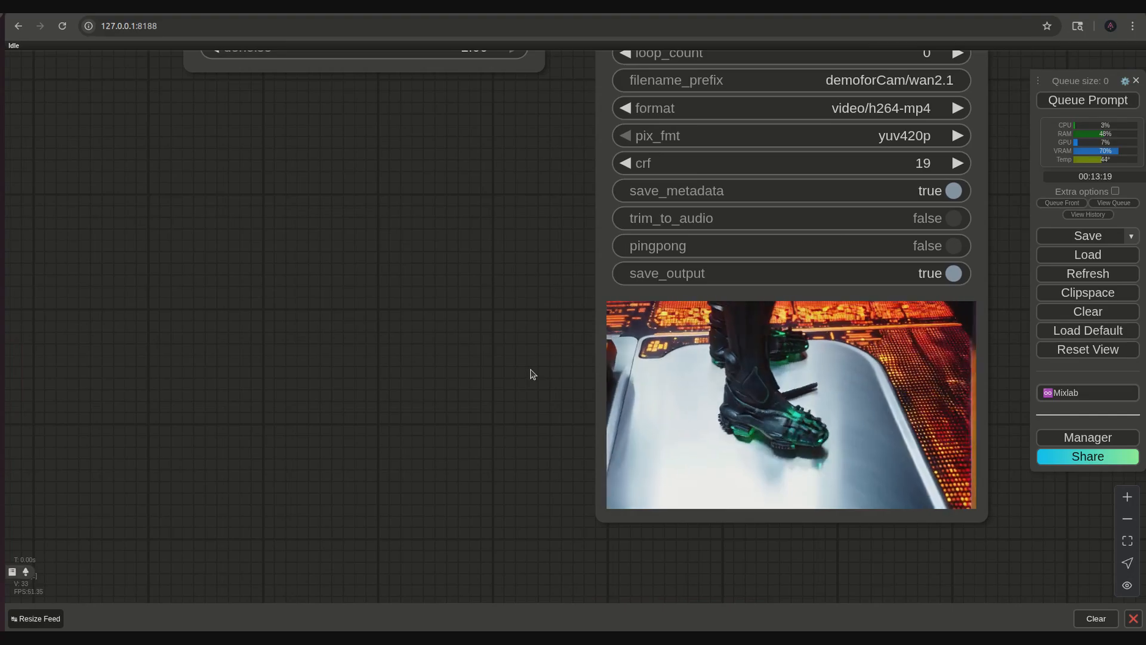
pyautogui.moveTo(533, 374); pyautogui.dragTo(490, 322)
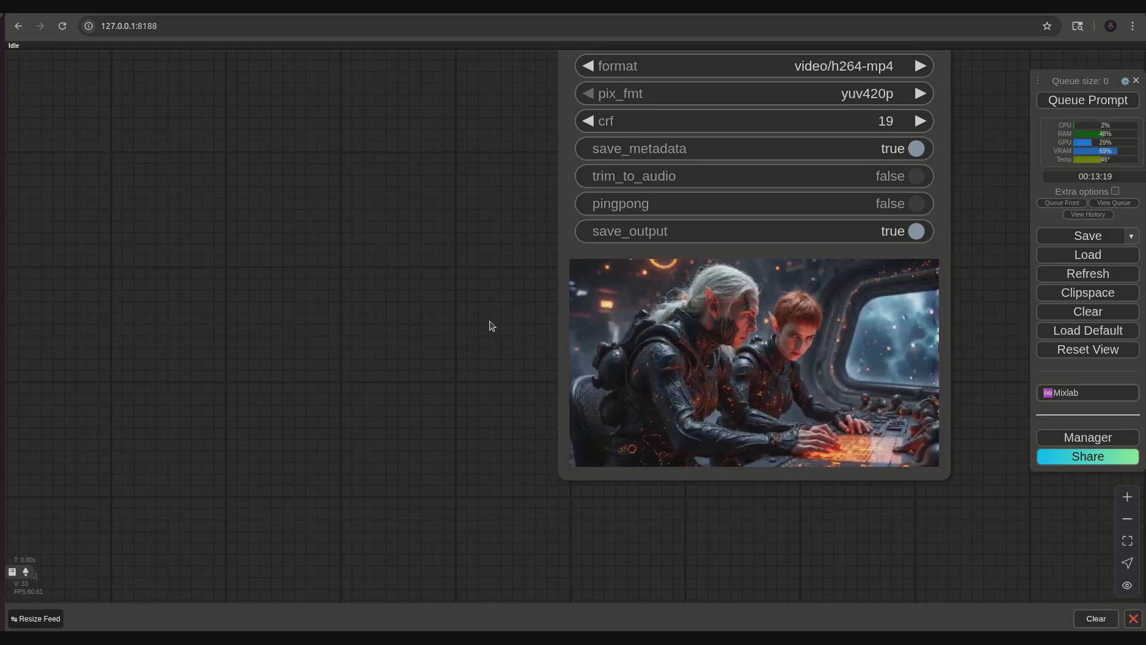
# - Reword the positive prompt to "following the legs of the man with grey hair at the console to reveal the hi-tech boots he is wearing"
pyautogui.scroll(-7, 491, 325)
pyautogui.moveTo(435, 308); pyautogui.dragTo(626, 370)
pyautogui.moveTo(496, 391); pyautogui.dragTo(669, 430)
pyautogui.moveTo(586, 339); pyautogui.dragTo(840, 545)
pyautogui.scroll(6, 780, 502)
pyautogui.moveTo(810, 480); pyautogui.dragTo(984, 566)
pyautogui.scroll(5, 789, 471)
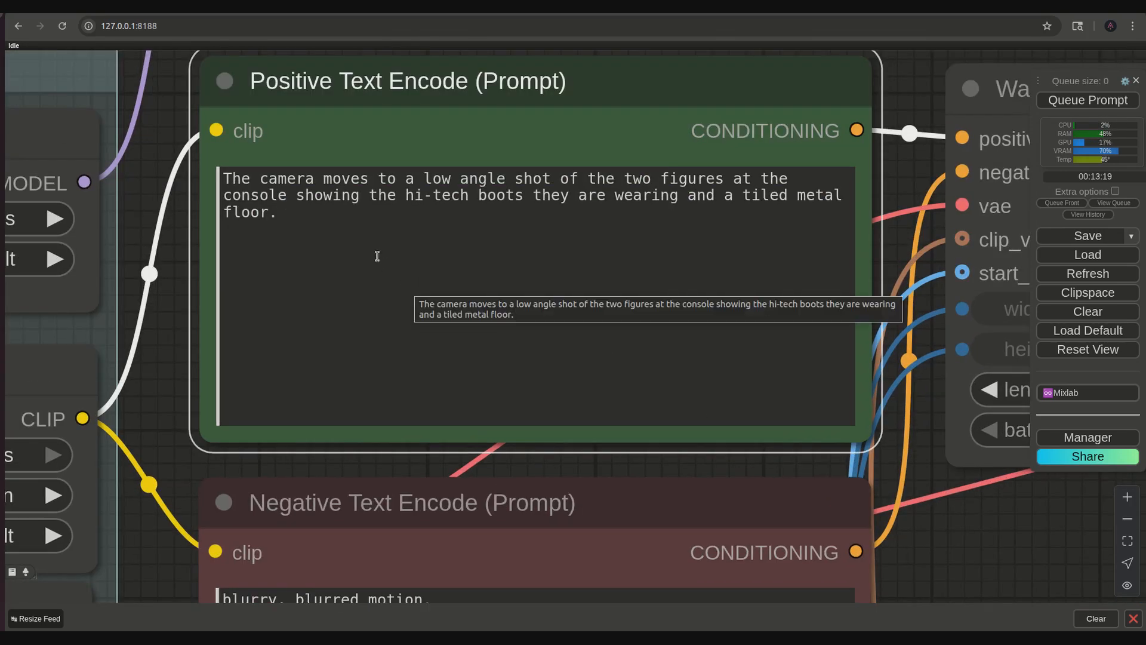
pyautogui.click(724, 179)
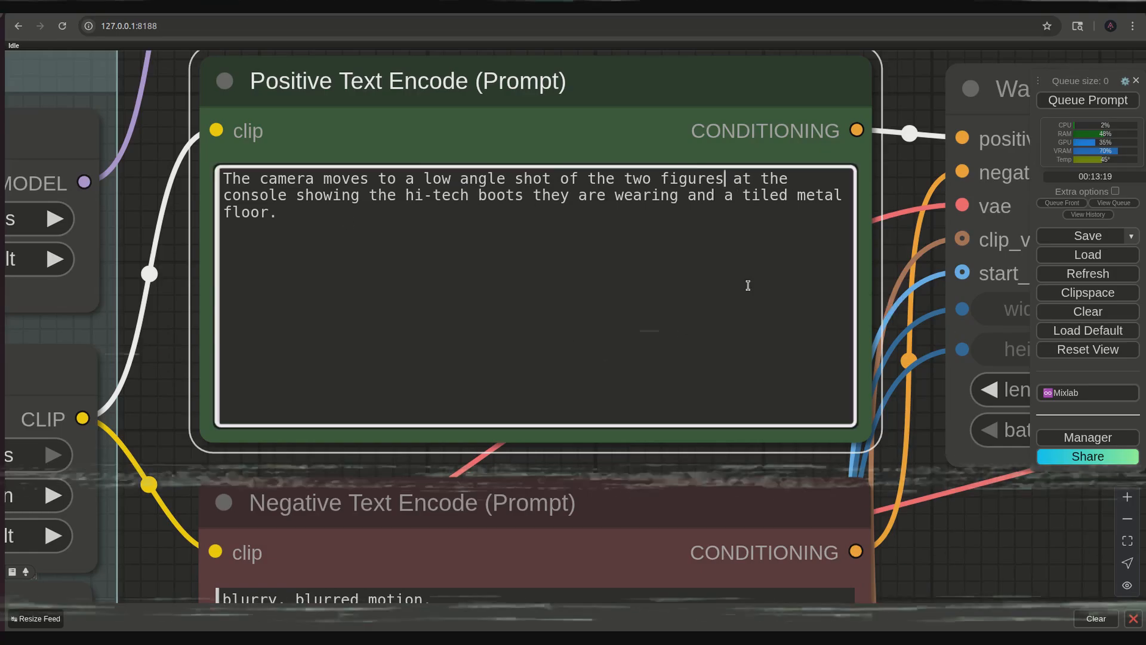
pyautogui.press('BackSpace')
pyautogui.press('BackSpace')
pyautogui.press('BackSpace')
pyautogui.press('BackSpace')
pyautogui.press('BackSpace')
pyautogui.press('BackSpace')
pyautogui.press('BackSpace')
pyautogui.press('BackSpace')
pyautogui.press('BackSpace')
pyautogui.press('BackSpace')
pyautogui.press('BackSpace')
pyautogui.press('BackSpace')
pyautogui.press('BackSpace')
pyautogui.press('BackSpace')
pyautogui.press('BackSpace')
pyautogui.press('BackSpace')
pyautogui.press('BackSpace')
pyautogui.press('BackSpace')
pyautogui.write('following the legs of the man with grey hair')
pyautogui.press('BackSpace')
pyautogui.press('BackSpace')
pyautogui.press('BackSpace')
pyautogui.press('BackSpace')
pyautogui.press('BackSpace')
pyautogui.press('BackSpace')
pyautogui.press('BackSpace')
pyautogui.write('to reveal histhehe is')
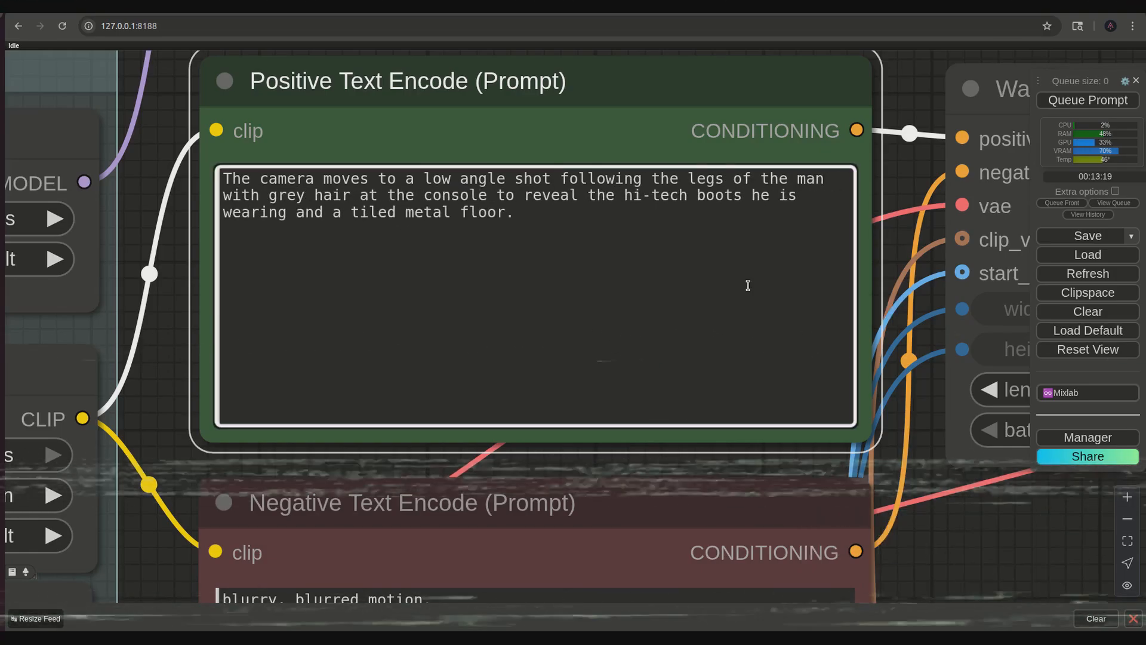
# - Change the prompt's ending to "he is wearing hi-tech boots with orange lights on them and a tiled metal floor underneath."
pyautogui.scroll(-2, 748, 285)
pyautogui.write('with orange lights on them')
pyautogui.press('Delete')
pyautogui.press('Delete')
pyautogui.press('Delete')
pyautogui.press('Delete')
pyautogui.press('Delete')
pyautogui.press('Delete')
pyautogui.press('Delete')
pyautogui.press('Delete')
pyautogui.press('Delete')
pyautogui.press('Delete')
pyautogui.press('Delete')
pyautogui.press('Delete')
pyautogui.press('Delete')
pyautogui.press('Delete')
pyautogui.write('he is wearing')
pyautogui.press('Delete')
pyautogui.press('Delete')
pyautogui.press('Delete')
pyautogui.press('Delete')
pyautogui.hotkey('ctrl', 'End')
pyautogui.press('Left')
pyautogui.write('underneath')
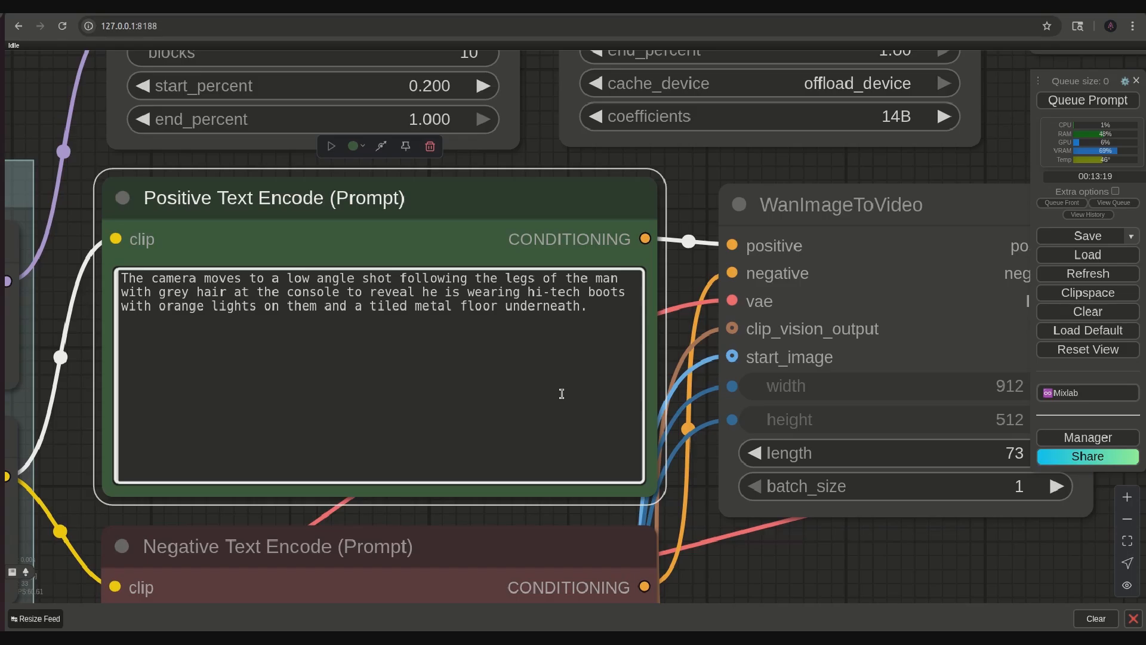
# - Queue the leg-following prompt and examine the generated video in the video output node
pyautogui.click(561, 393)
pyautogui.hotkey('ctrl', 'Return')
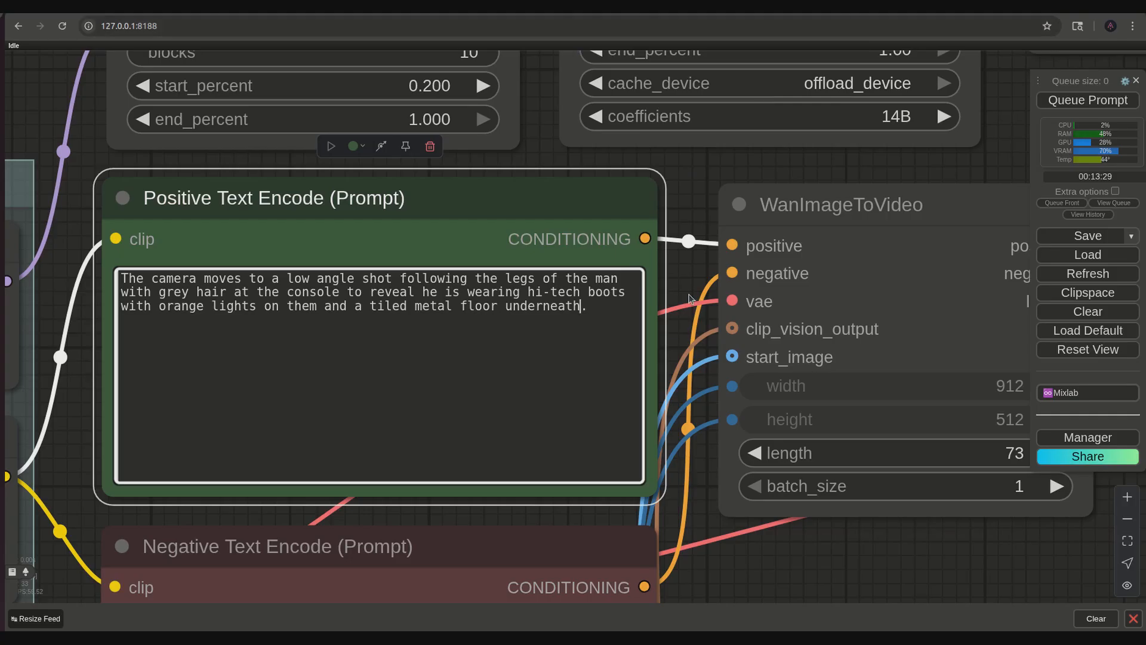
pyautogui.scroll(-4, 787, 516)
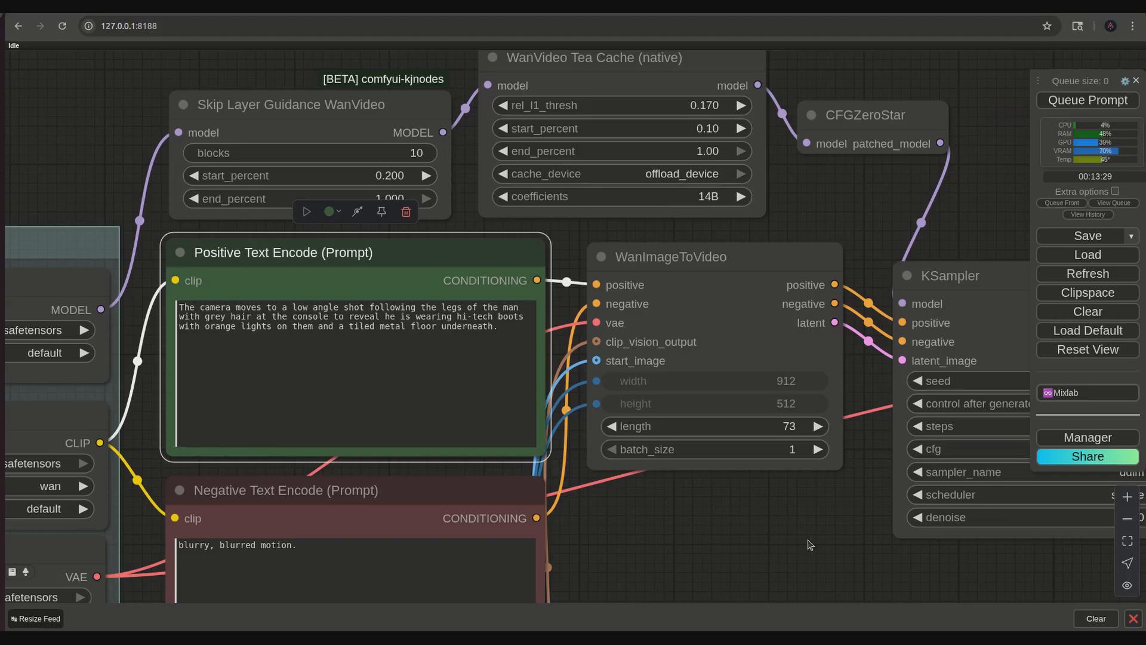
pyautogui.moveTo(809, 545); pyautogui.dragTo(491, 283)
pyautogui.moveTo(660, 450); pyautogui.dragTo(445, 279)
pyautogui.moveTo(583, 417); pyautogui.dragTo(491, 377)
pyautogui.scroll(3, 529, 381)
pyautogui.moveTo(580, 349); pyautogui.dragTo(422, 402)
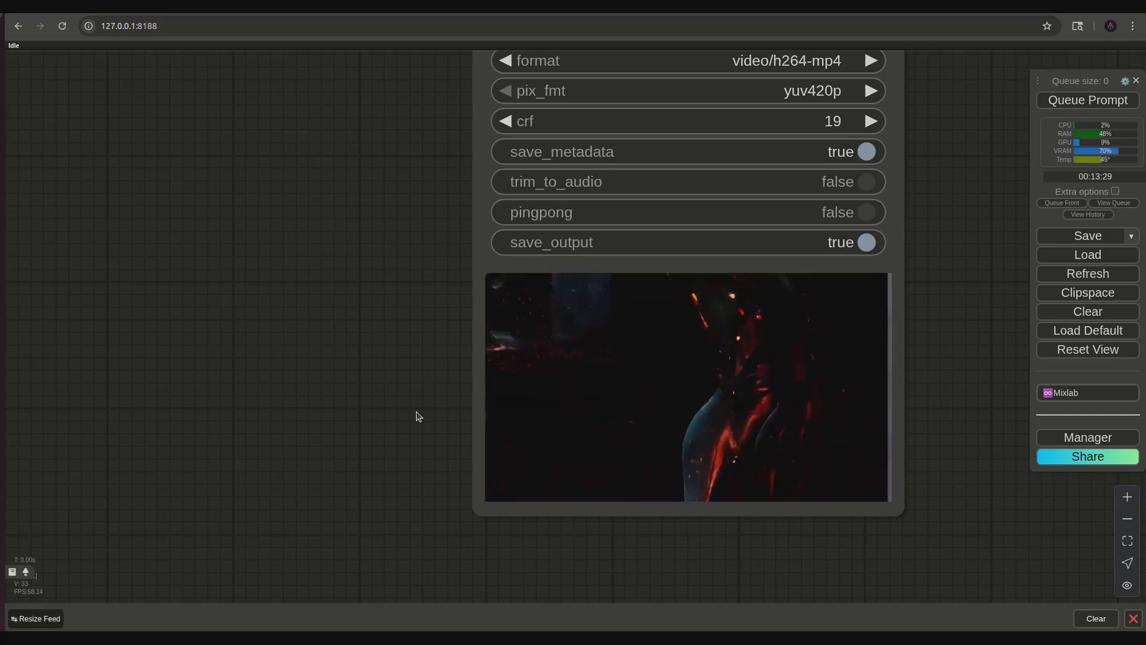
# - Insert "his legs are bent towards the right hand side of the frame and" before the tiled floor wording and queue the prompt
pyautogui.scroll(-3, 358, 418)
pyautogui.moveTo(279, 334); pyautogui.dragTo(529, 457)
pyautogui.moveTo(401, 407); pyautogui.dragTo(636, 590)
pyautogui.scroll(2, 563, 541)
pyautogui.click(563, 547)
pyautogui.scroll(4, 562, 547)
pyautogui.moveTo(563, 548); pyautogui.dragTo(826, 585)
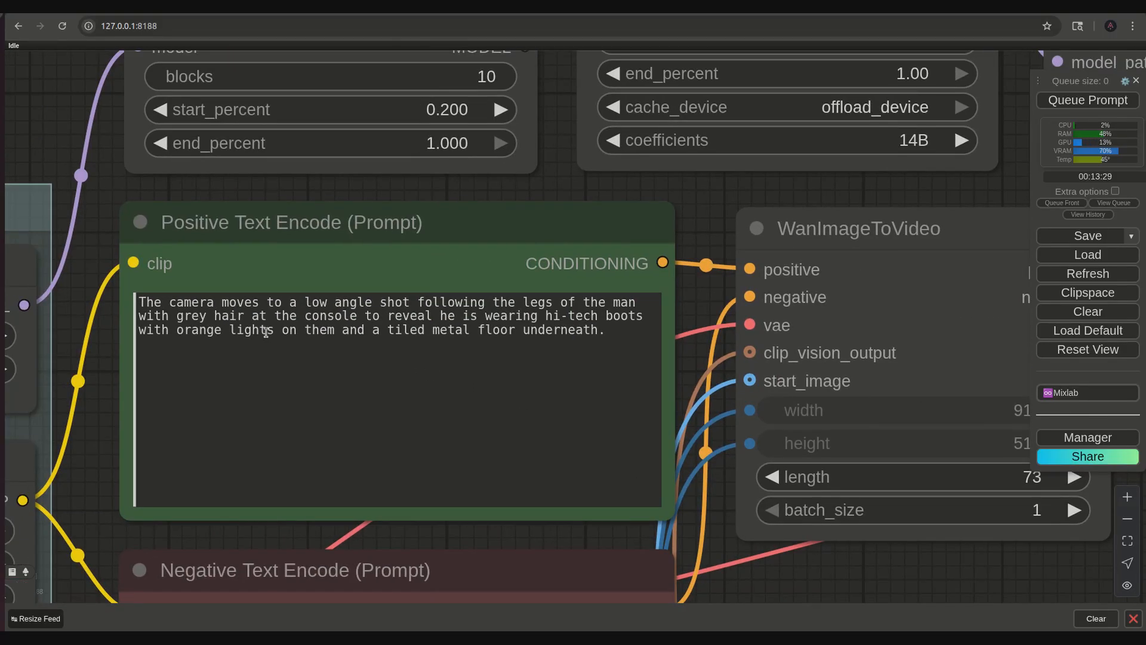
pyautogui.click(371, 330)
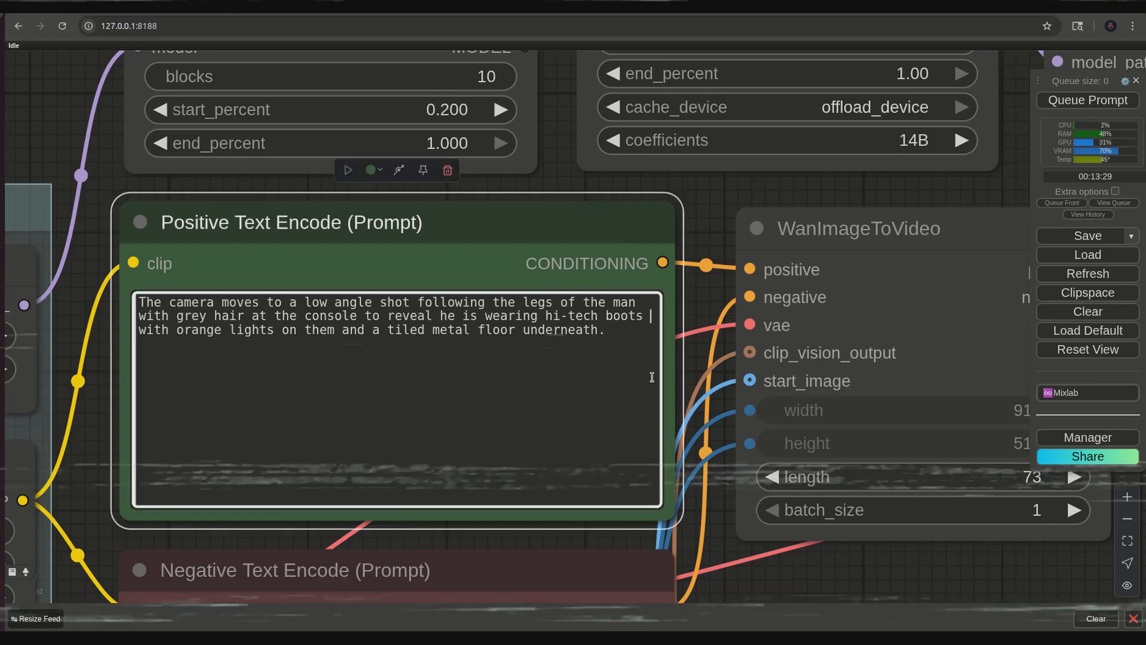
pyautogui.write('his legs are bent towards the right hand side of the frame and')
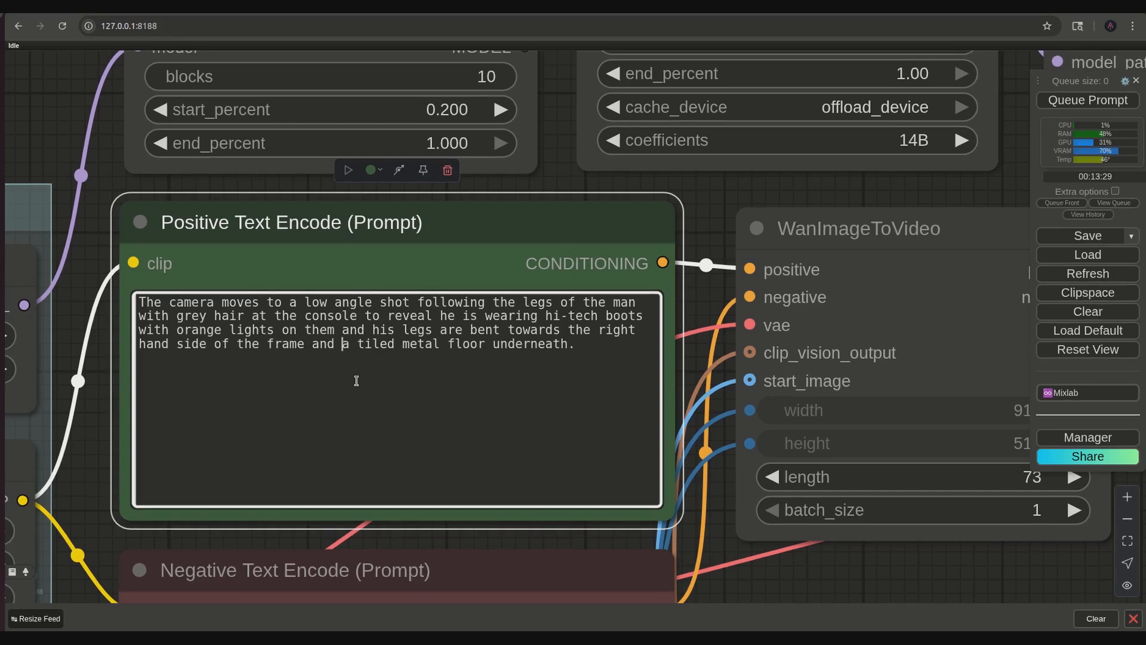
pyautogui.hotkey('ctrl', 'Return')
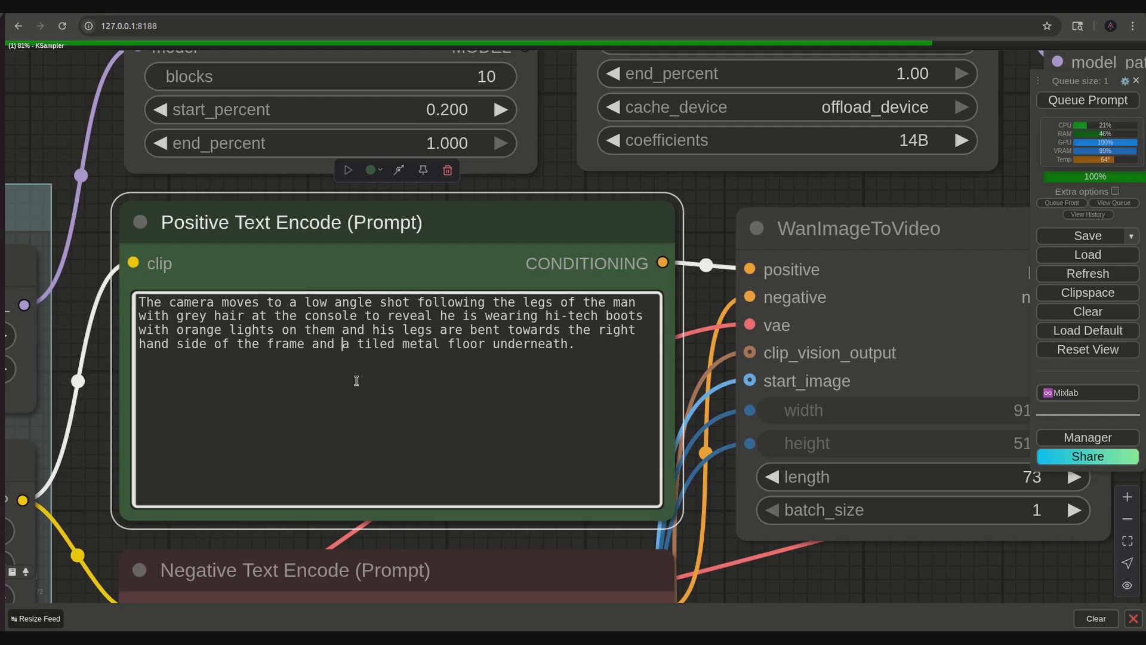
# - List the camera terms "Push in", "Pull out", "low angle shot" and "rotate" on separate lines below the positive prompt
pyautogui.click(636, 362)
pyautogui.press('Return')
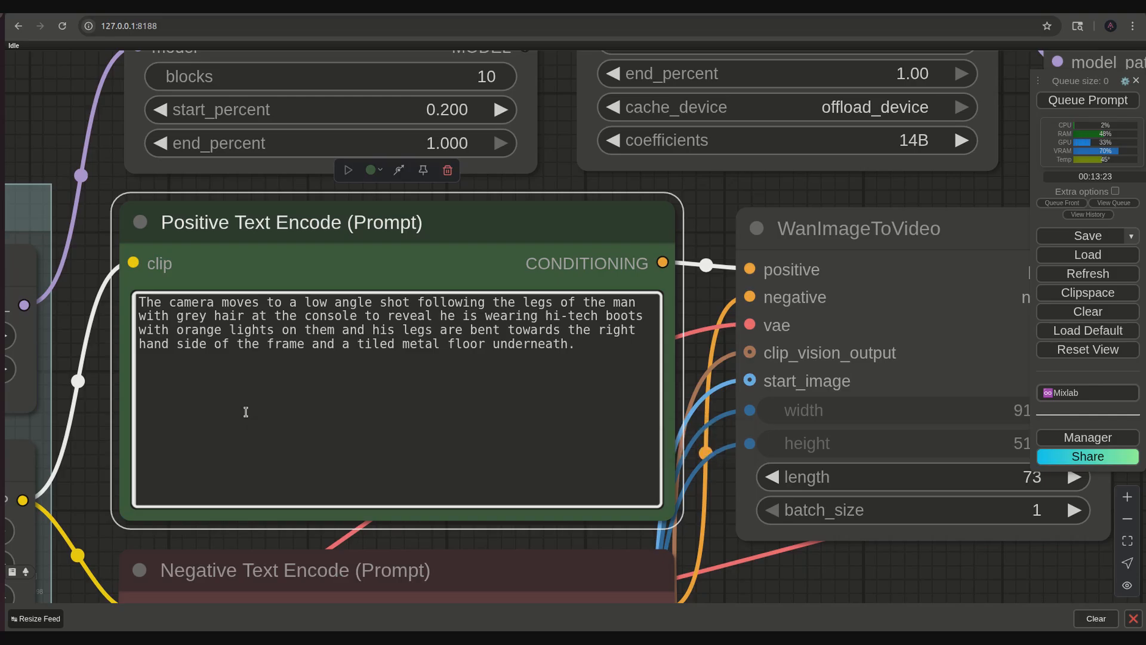
pyautogui.write('Push in')
pyautogui.press('Return')
pyautogui.write('Pull out')
pyautogui.press('Return')
pyautogui.write('lo')
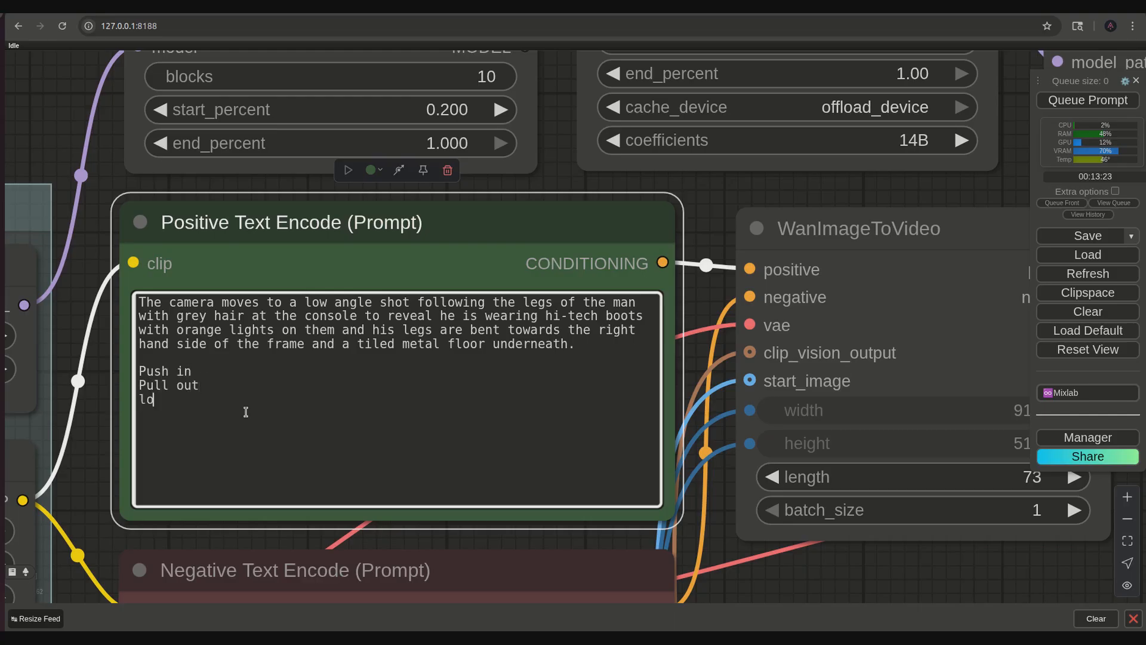
pyautogui.write('w angle shot')
pyautogui.press('Return')
pyautogui.write('rotate')
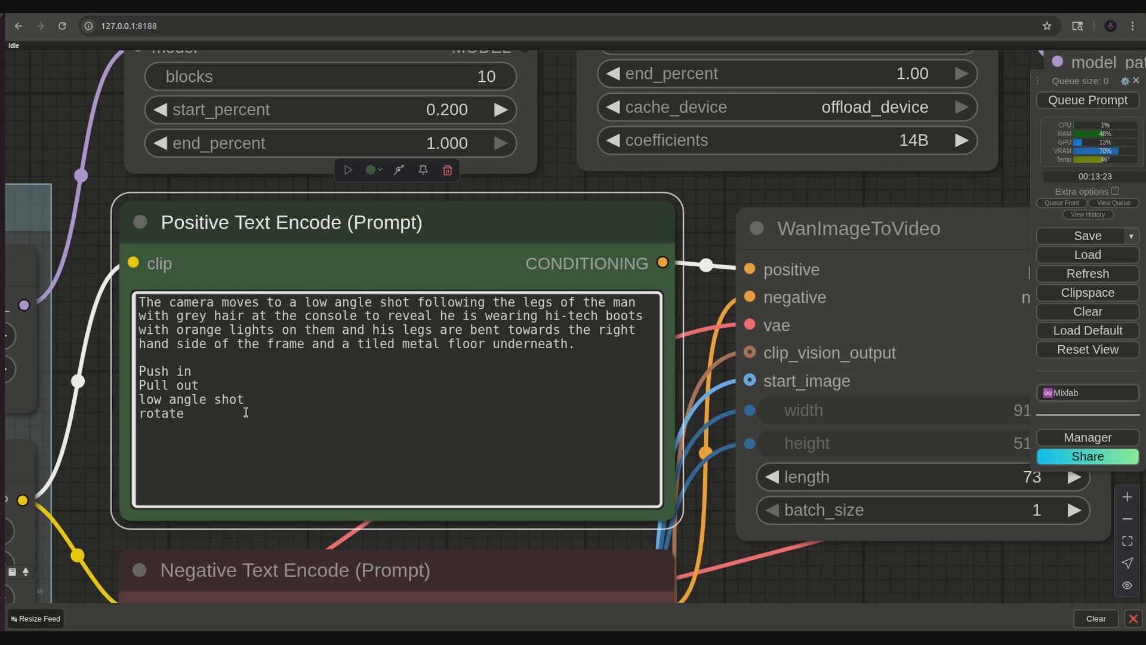
# - Examine the newly generated leg-following video at close range in the video output node
pyautogui.moveTo(902, 582); pyautogui.dragTo(635, 459)
pyautogui.scroll(-5, 635, 459)
pyautogui.moveTo(788, 555); pyautogui.dragTo(237, 344)
pyautogui.moveTo(468, 461); pyautogui.dragTo(290, 383)
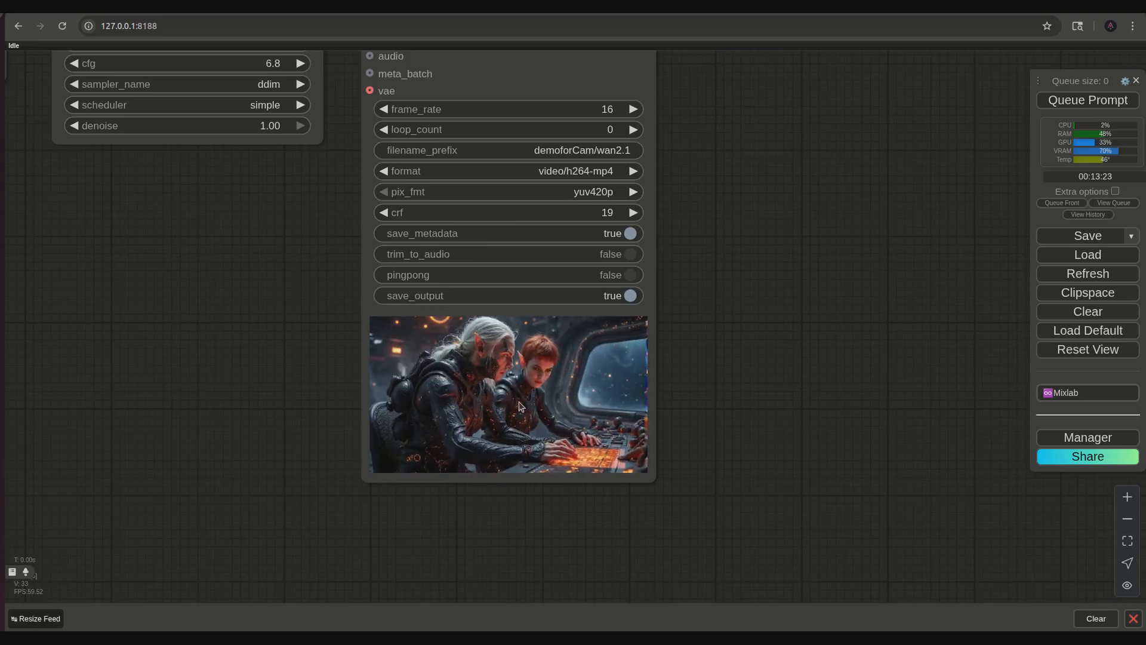
pyautogui.scroll(7, 519, 406)
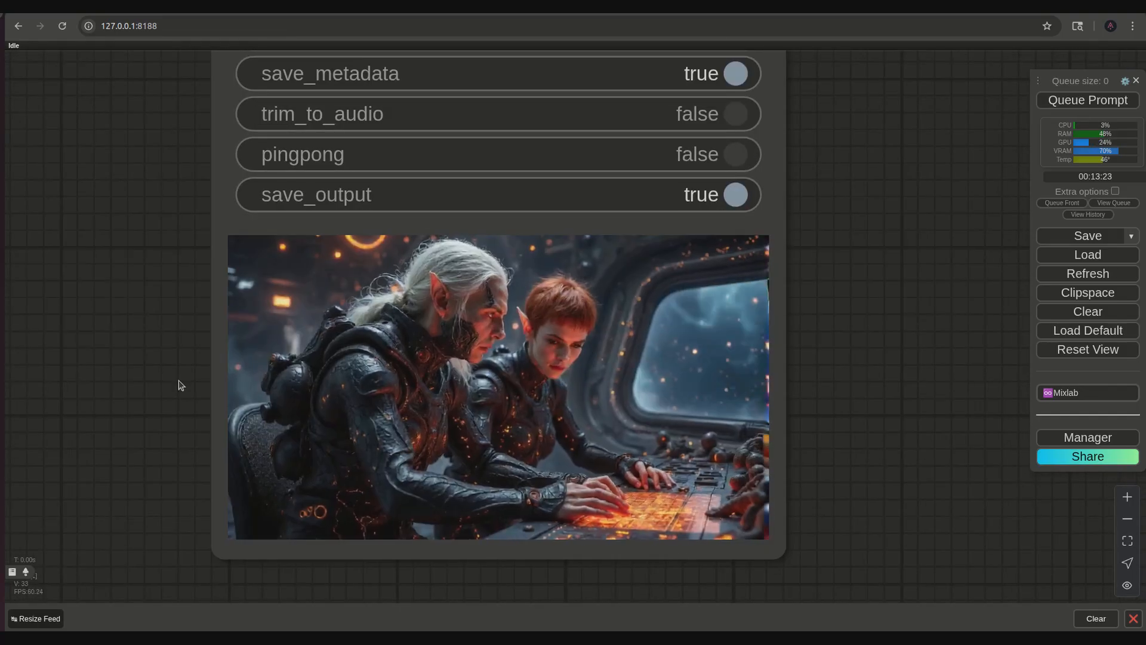
# - Add "Right/Left hand side of the frame" to the list of camera terms in the positive prompt
pyautogui.scroll(-6, 152, 375)
pyautogui.moveTo(64, 326); pyautogui.dragTo(524, 485)
pyautogui.moveTo(102, 325); pyautogui.dragTo(687, 609)
pyautogui.click(221, 423)
pyautogui.write('Right/left hand')
pyautogui.press('BackSpace')
pyautogui.write('L')
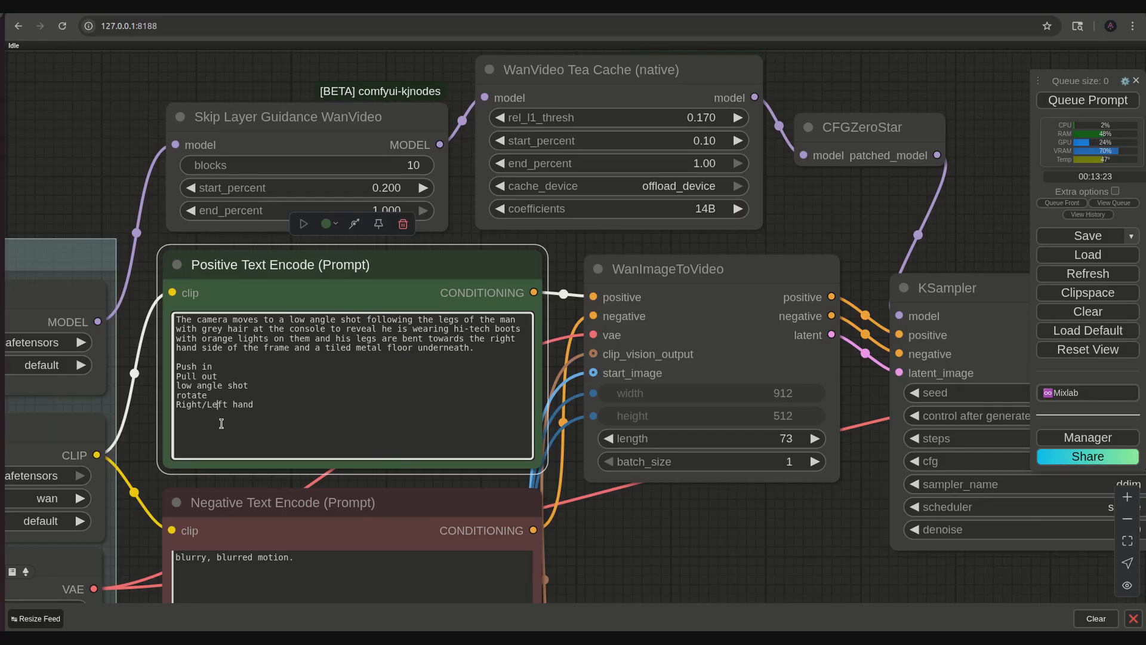
pyautogui.press('Right')
pyautogui.write('side of the frame')
# - Add the terms "And then," and "reveal" on new lines of the camera term list
pyautogui.press('Return')
pyautogui.write('And th')
pyautogui.write('en')
pyautogui.write(',')
pyautogui.write('reveal')
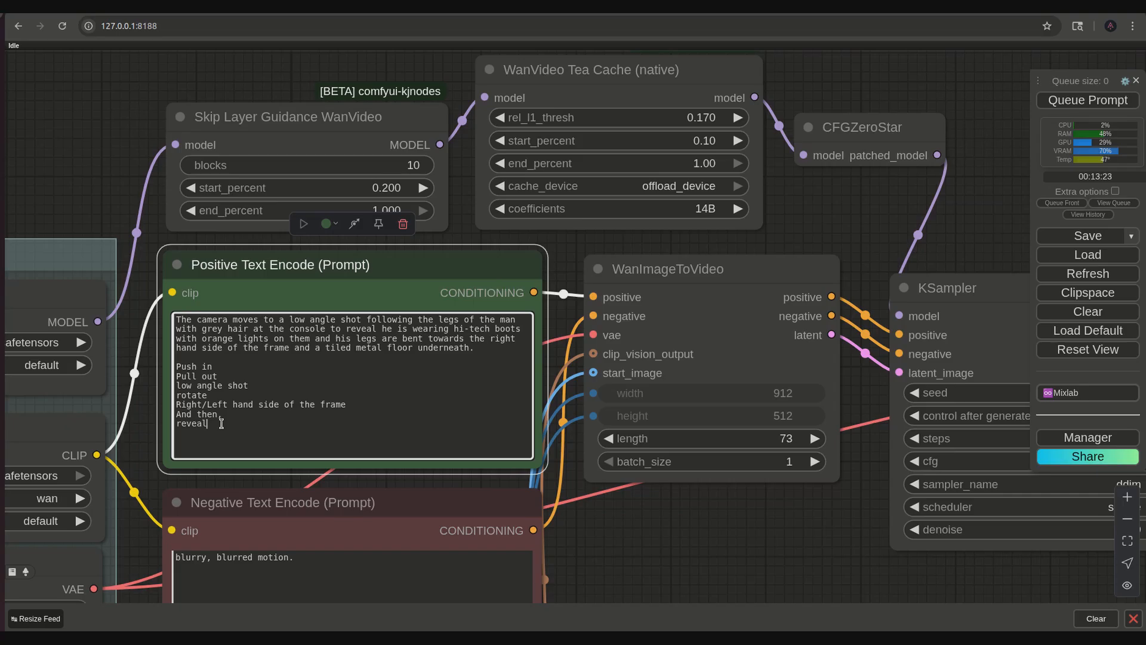
# - Check the output video again and add "slow motion" and "slowly" to the camera term list
pyautogui.moveTo(774, 551); pyautogui.dragTo(254, 288)
pyautogui.moveTo(558, 438); pyautogui.dragTo(392, 318)
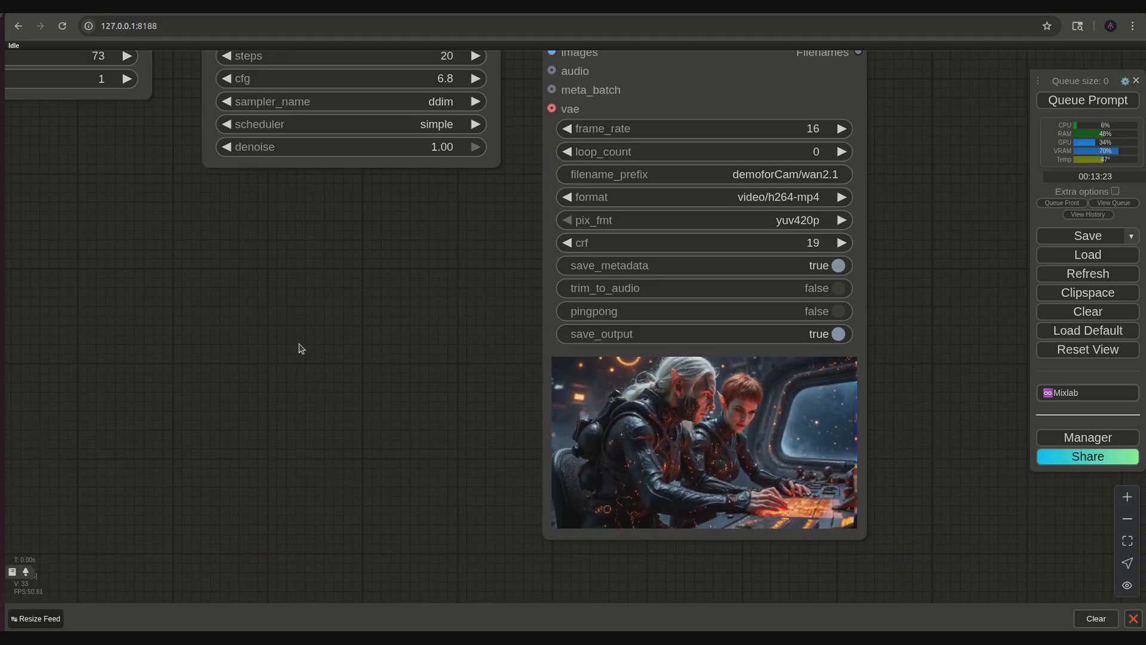
pyautogui.moveTo(299, 335); pyautogui.dragTo(543, 481)
pyautogui.moveTo(366, 417); pyautogui.dragTo(666, 598)
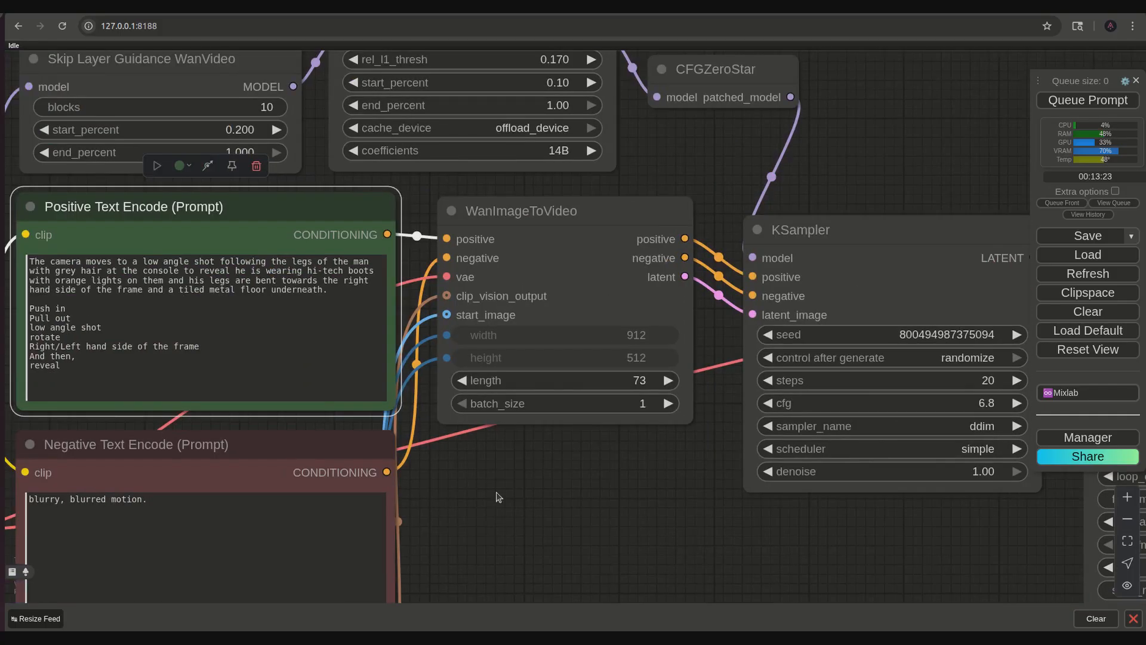
pyautogui.moveTo(497, 490); pyautogui.dragTo(731, 617)
pyautogui.scroll(2, 664, 564)
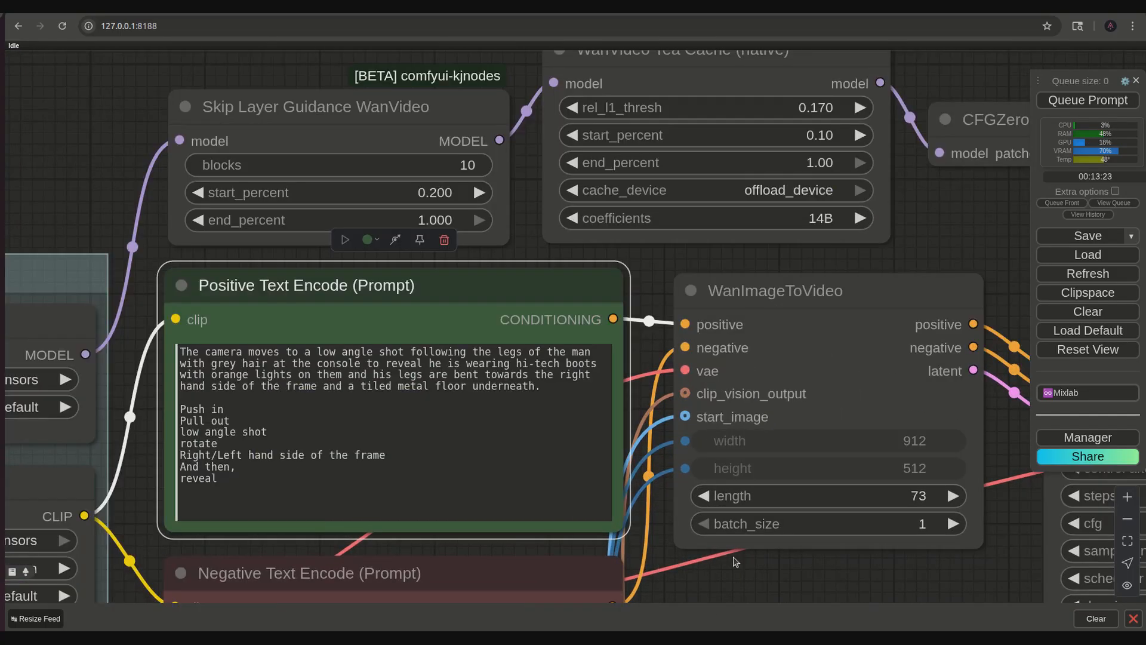
pyautogui.click(360, 496)
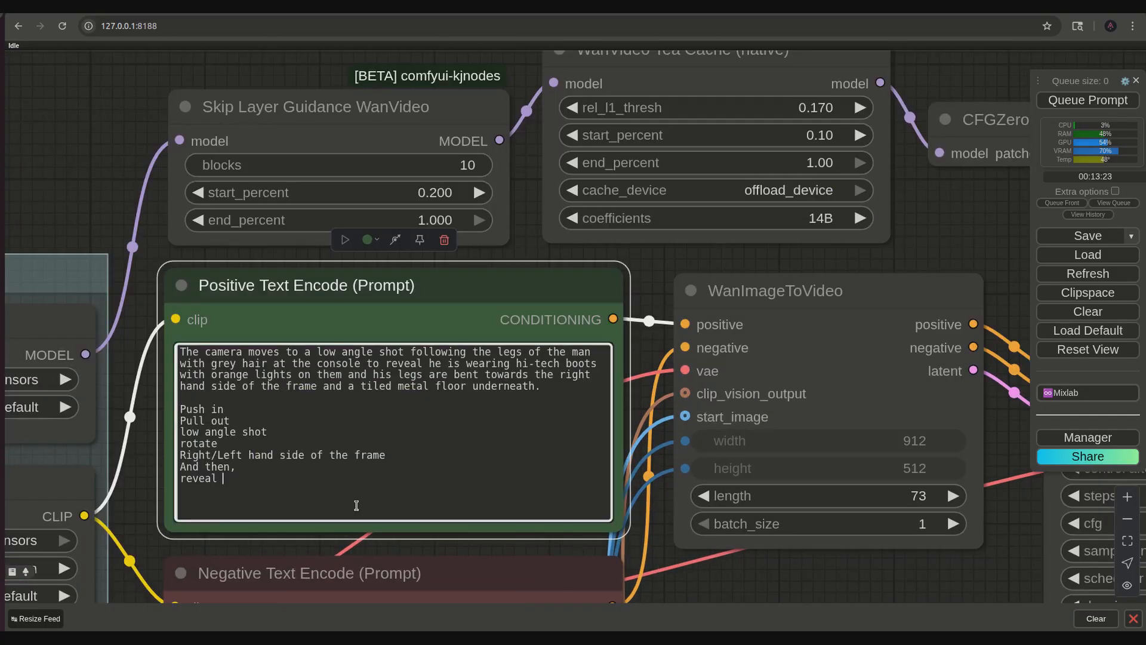
pyautogui.write('slow motion')
pyautogui.press('Return')
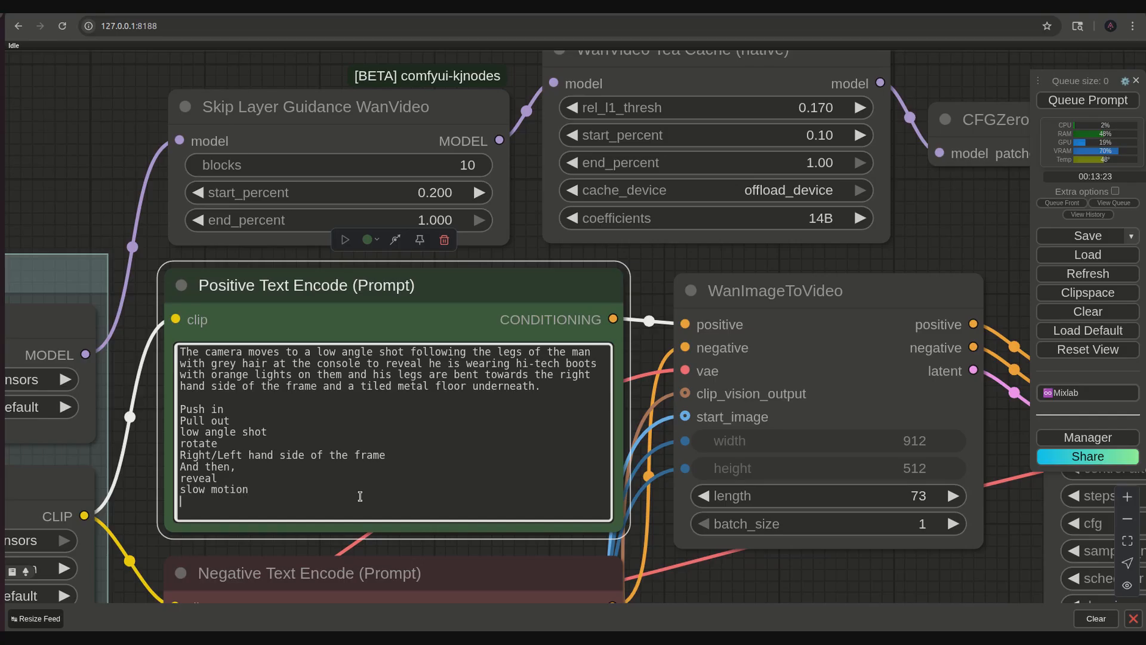
pyautogui.write('slowly')
pyautogui.moveTo(242, 500); pyautogui.dragTo(192, 492)
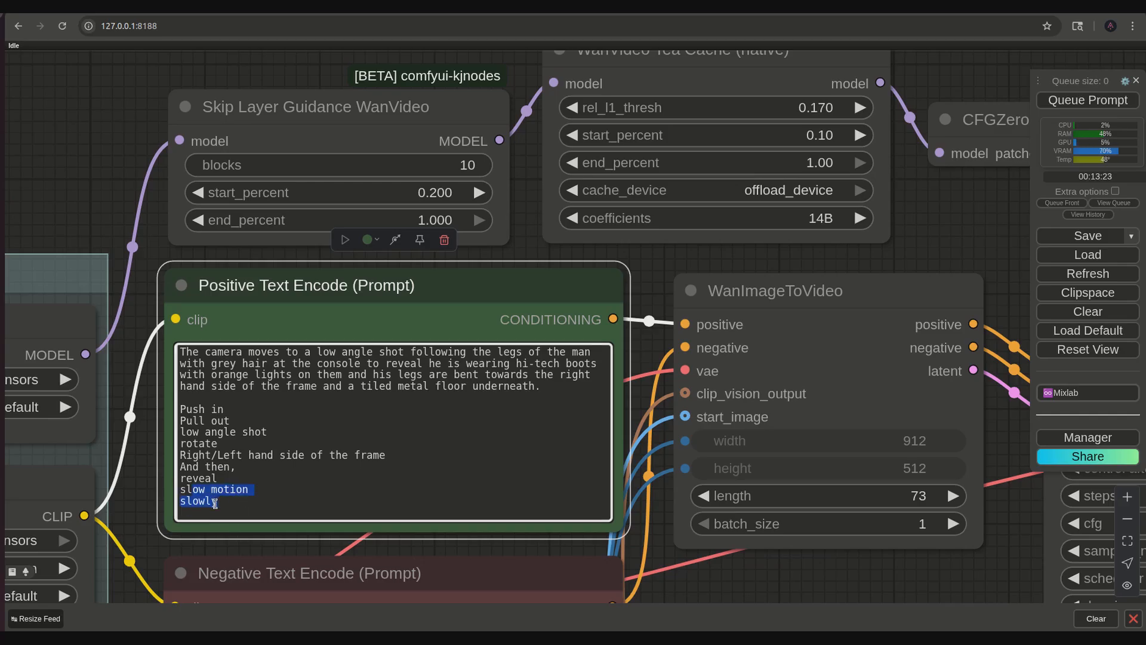
# - Add "Pan to" as the last line of the camera term list
pyautogui.click(226, 503)
pyautogui.press('Return')
pyautogui.write('Pan to')
# - Replace the prompt and term list with a camera focusing on the figures at the electronic console, and then slowly panning to the window
pyautogui.moveTo(225, 509); pyautogui.dragTo(181, 401)
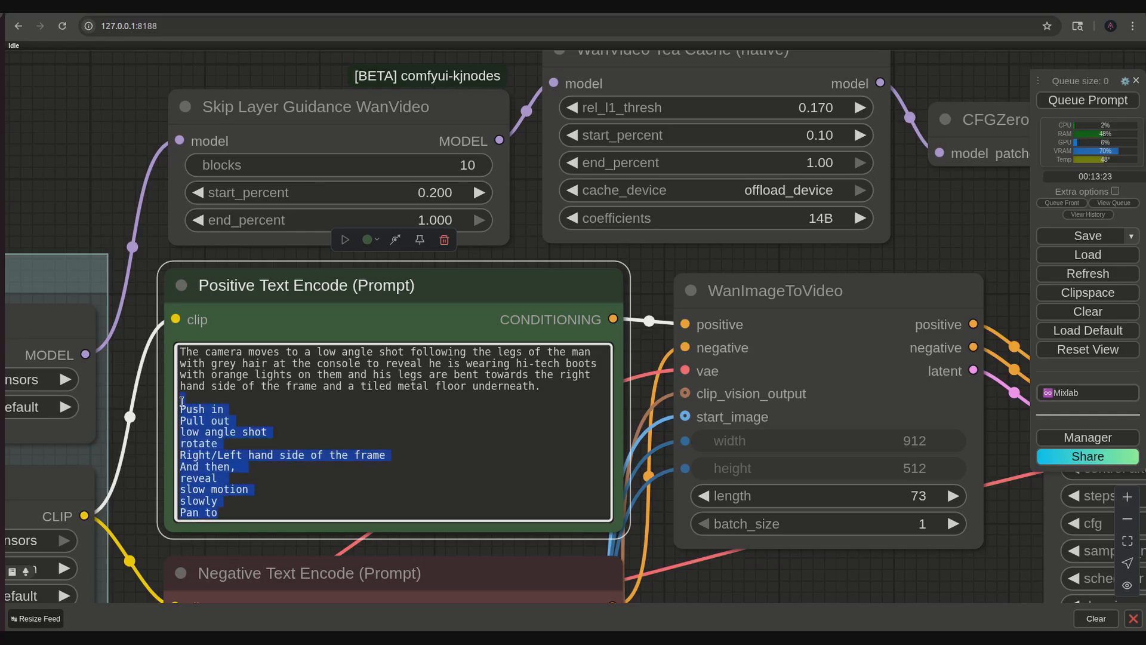
pyautogui.press('BackSpace')
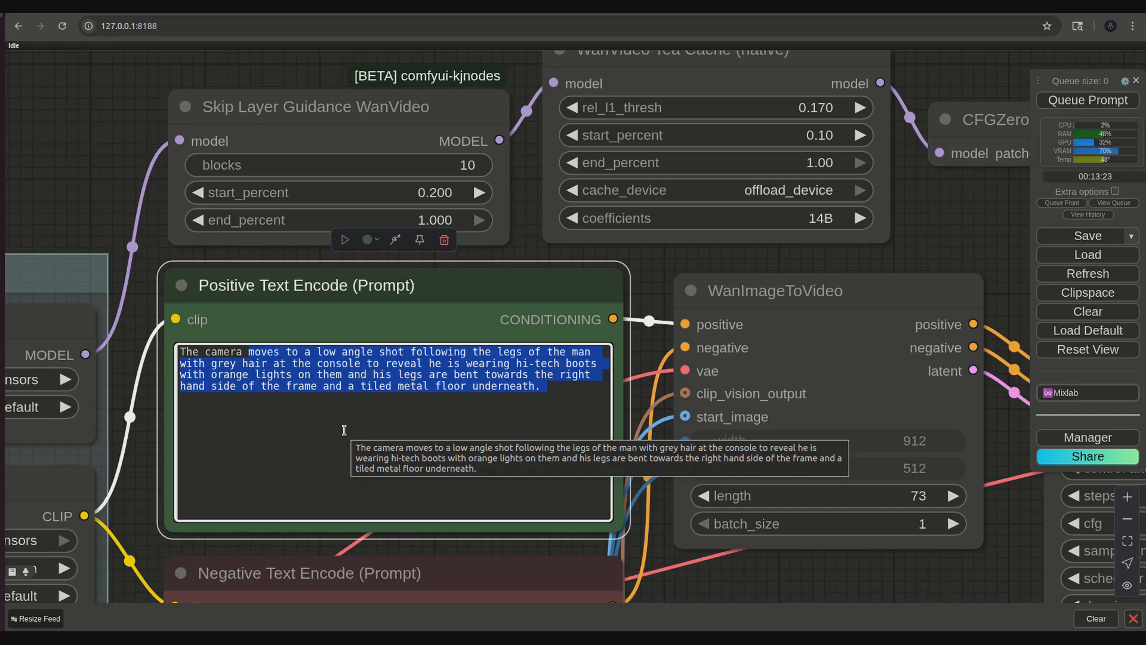
pyautogui.write('focs')
pyautogui.press('BackSpace')
pyautogui.write('uses on the the man to figures sitting at the electronic console. And them')
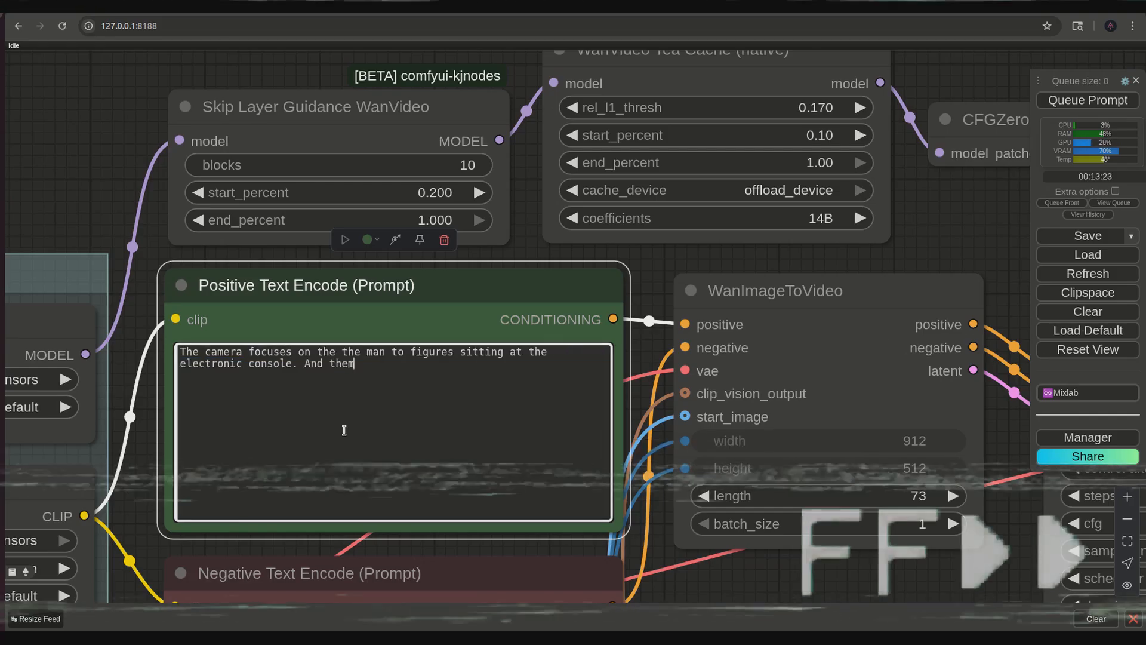
pyautogui.press('BackSpace')
pyautogui.write('n, slowly pans to the window showing stars on the right side of the frame.')
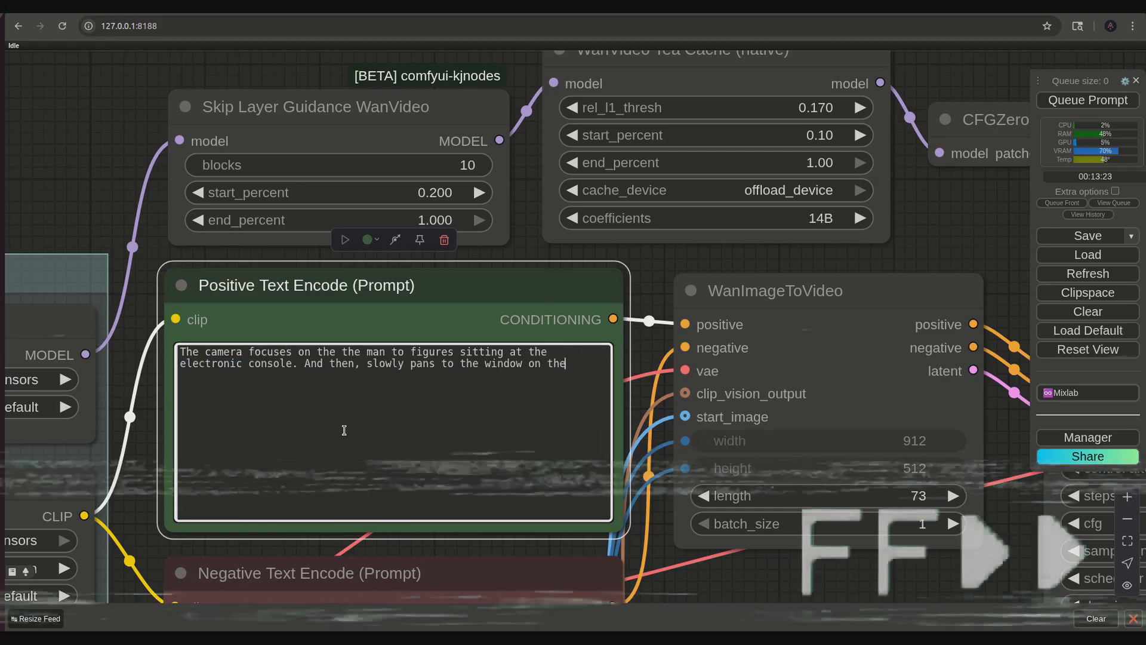
# - Refine the positive prompt to "the two figures" "in a starship cockpit", ending with the window "showing stars on the right side of the frame."
pyautogui.press('Up')
pyautogui.press('Left')
pyautogui.press('Left')
pyautogui.press('Left')
pyautogui.press('Left')
pyautogui.press('Left')
pyautogui.press('Left')
pyautogui.press('Left')
pyautogui.press('Left')
pyautogui.press('Left')
pyautogui.press('Left')
pyautogui.press('Left')
pyautogui.press('Left')
pyautogui.press('Left')
pyautogui.write('in a starship cockpit')
pyautogui.click(398, 353)
pyautogui.write('w')
pyautogui.press('Left')
pyautogui.press('Left')
pyautogui.press('BackSpace')
pyautogui.press('BackSpace')
pyautogui.press('BackSpace')
pyautogui.press('BackSpace')
pyautogui.press('BackSpace')
pyautogui.press('BackSpace')
pyautogui.press('BackSpace')
pyautogui.press('BackSpace')
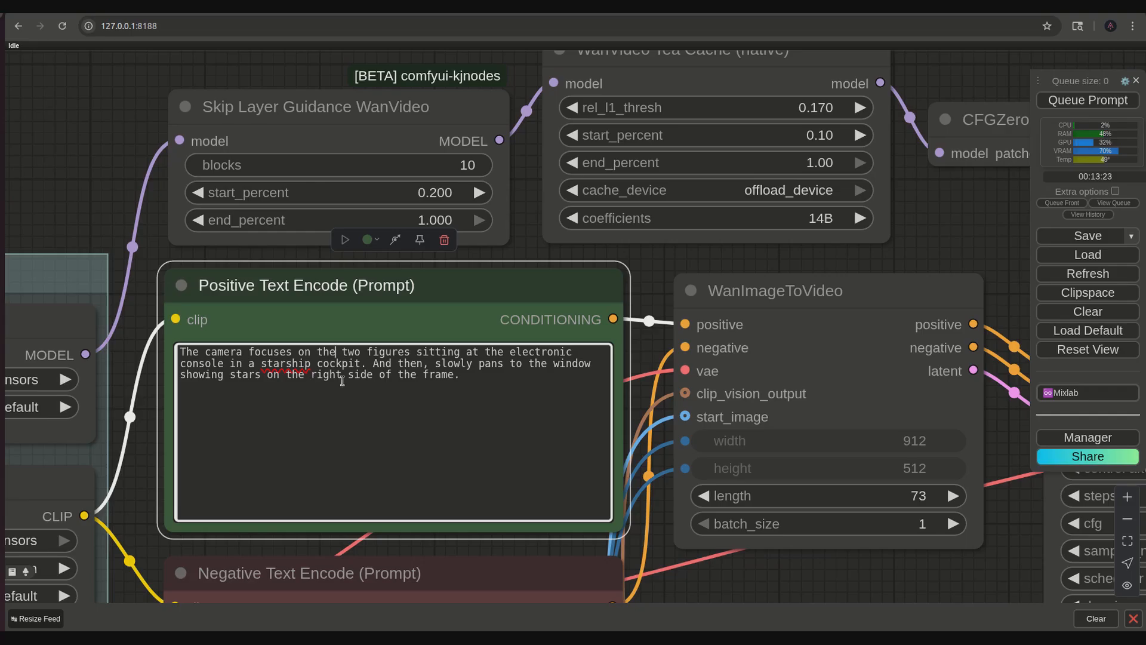
# - Extend the prompt's ending to "showing stars and a nebula on the right hand side of the frame."
pyautogui.write('hand')
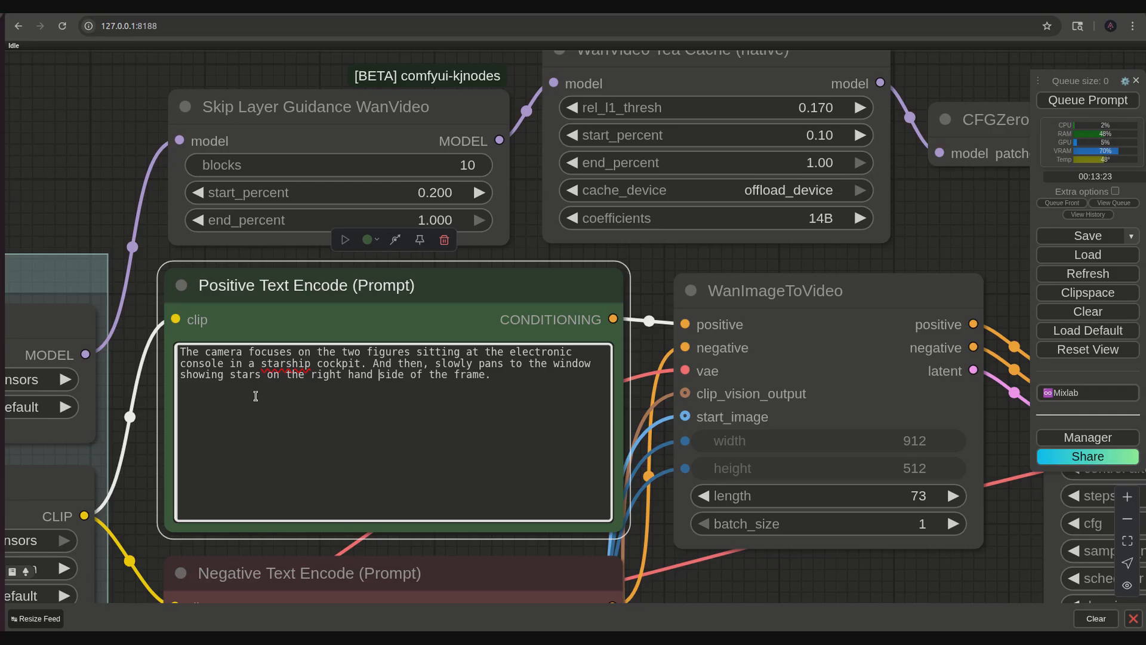
pyautogui.write('and a nebu')
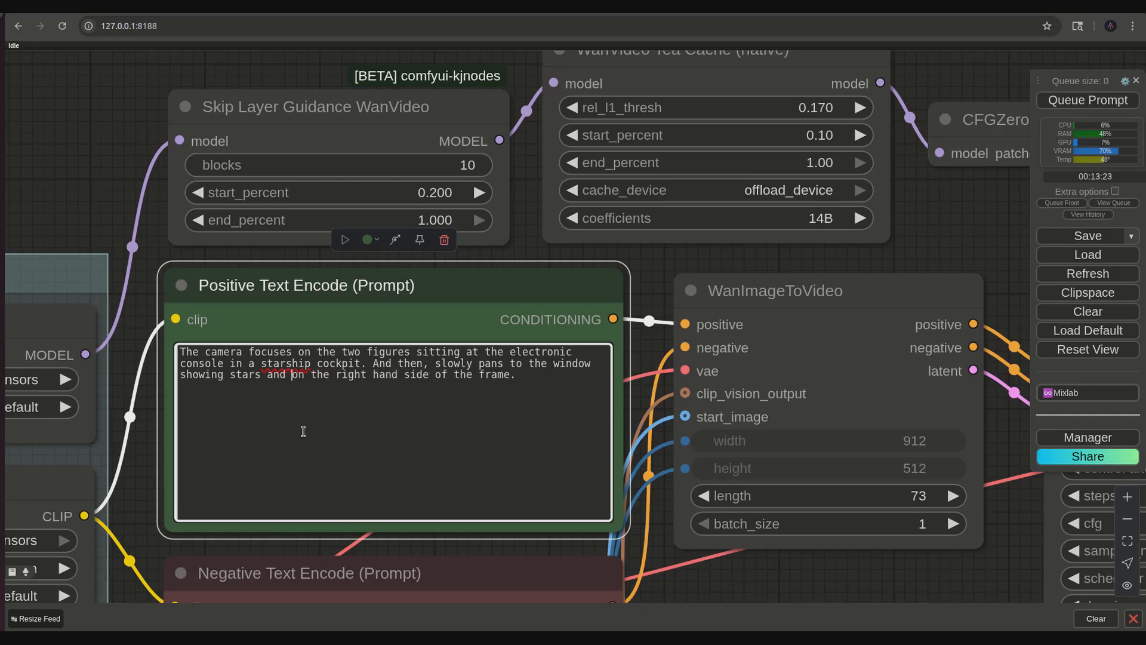
pyautogui.write('la')
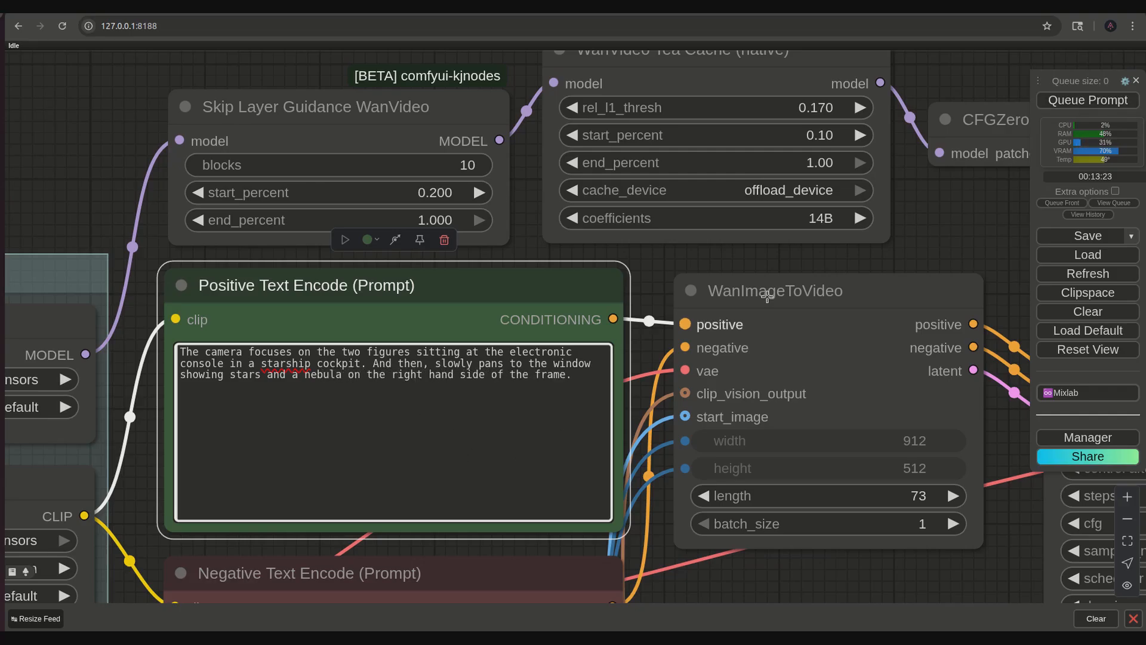
# - Queue the prompt and check the generated video in the Video Combine node
pyautogui.click(1077, 101)
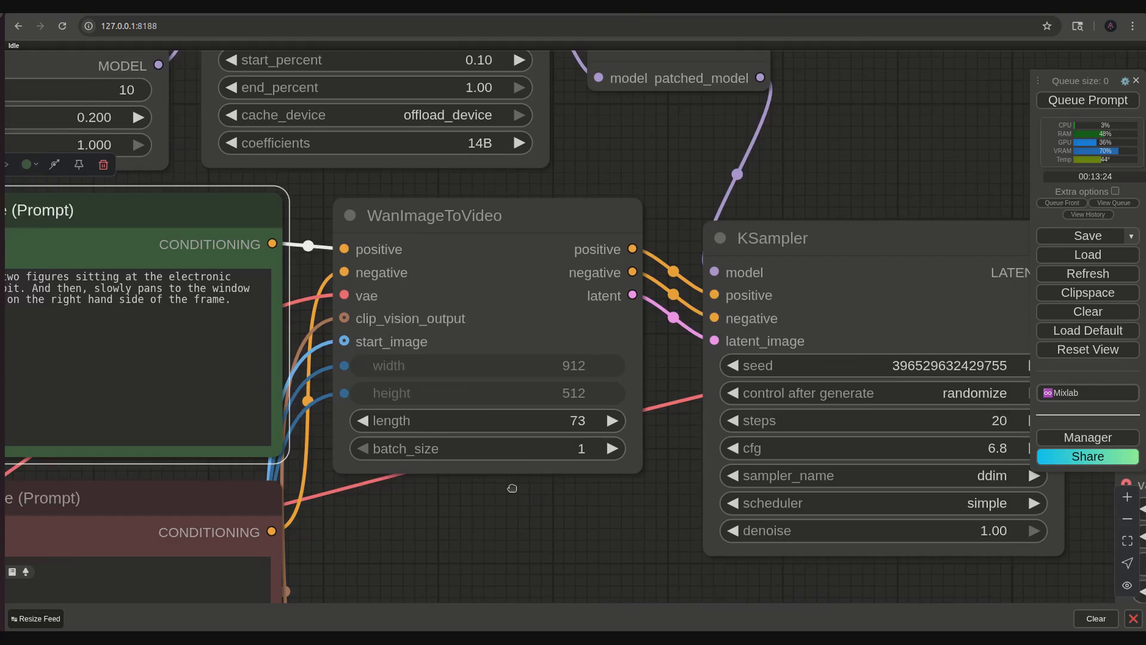
pyautogui.scroll(-4, 762, 574)
pyautogui.moveTo(763, 574); pyautogui.dragTo(410, 326)
pyautogui.moveTo(476, 460); pyautogui.dragTo(333, 418)
pyautogui.scroll(4, 438, 445)
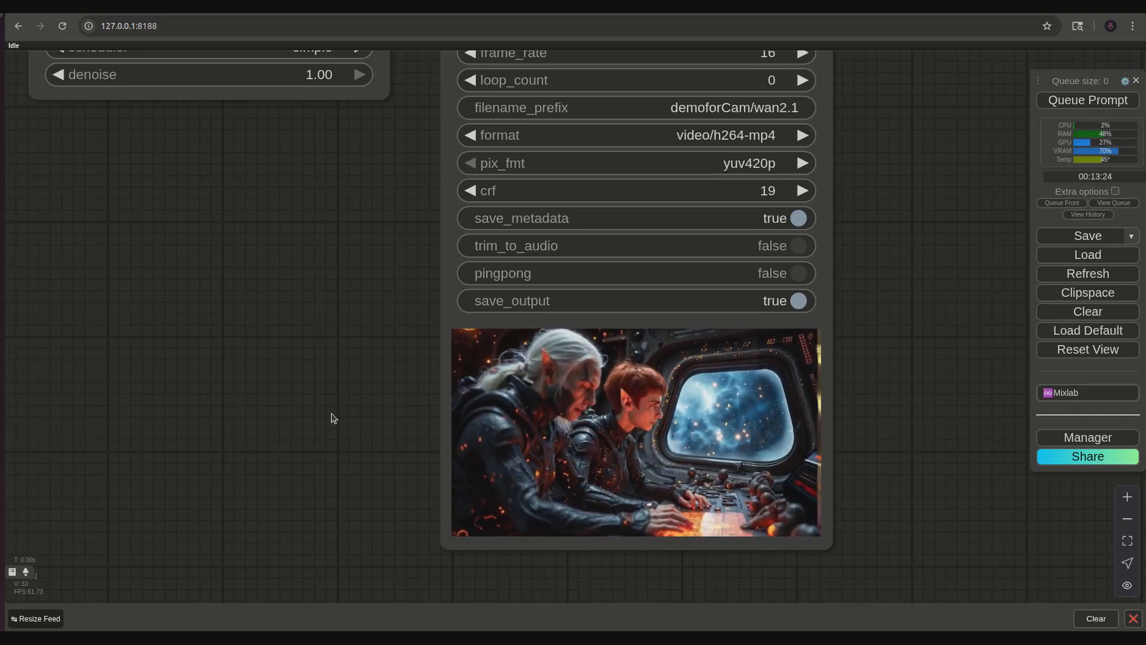
# - Bypass the Skip Layer Guidance WanVideo and CFGZeroStar nodes, keeping the Positive Text Encode node active
pyautogui.scroll(-7, 304, 371)
pyautogui.moveTo(242, 298); pyautogui.dragTo(512, 607)
pyautogui.moveTo(413, 200); pyautogui.dragTo(792, 217)
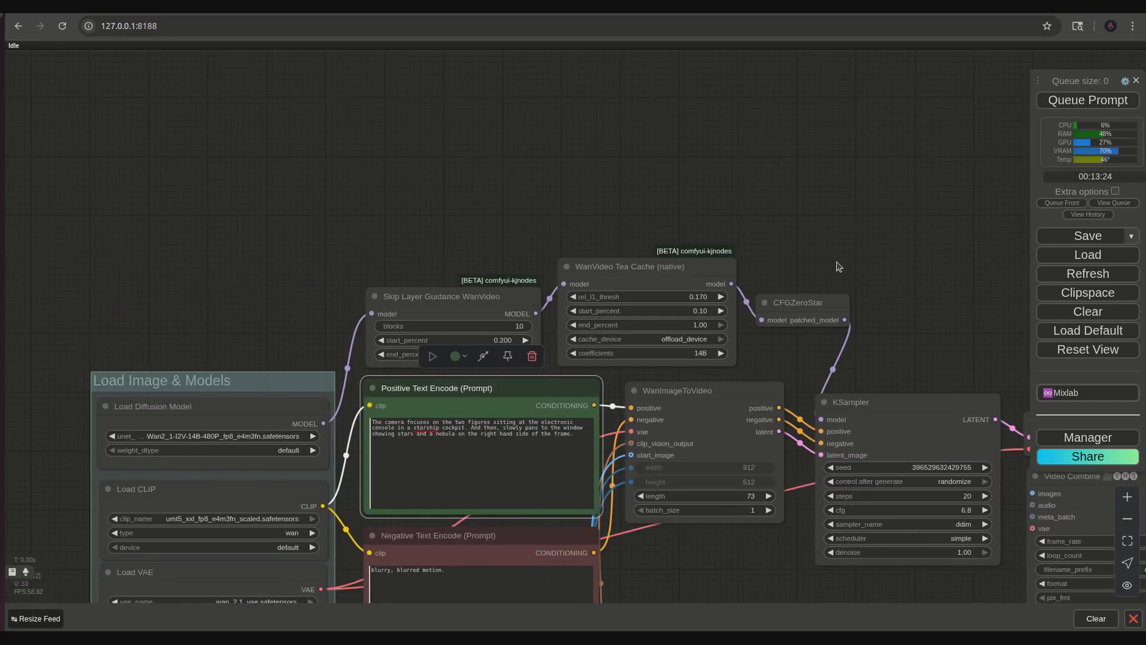
pyautogui.keyDown('shift'); pyautogui.click(822, 301); pyautogui.keyUp('shift')
pyautogui.keyDown('shift'); pyautogui.click(454, 297); pyautogui.keyUp('shift')
pyautogui.click(610, 263)
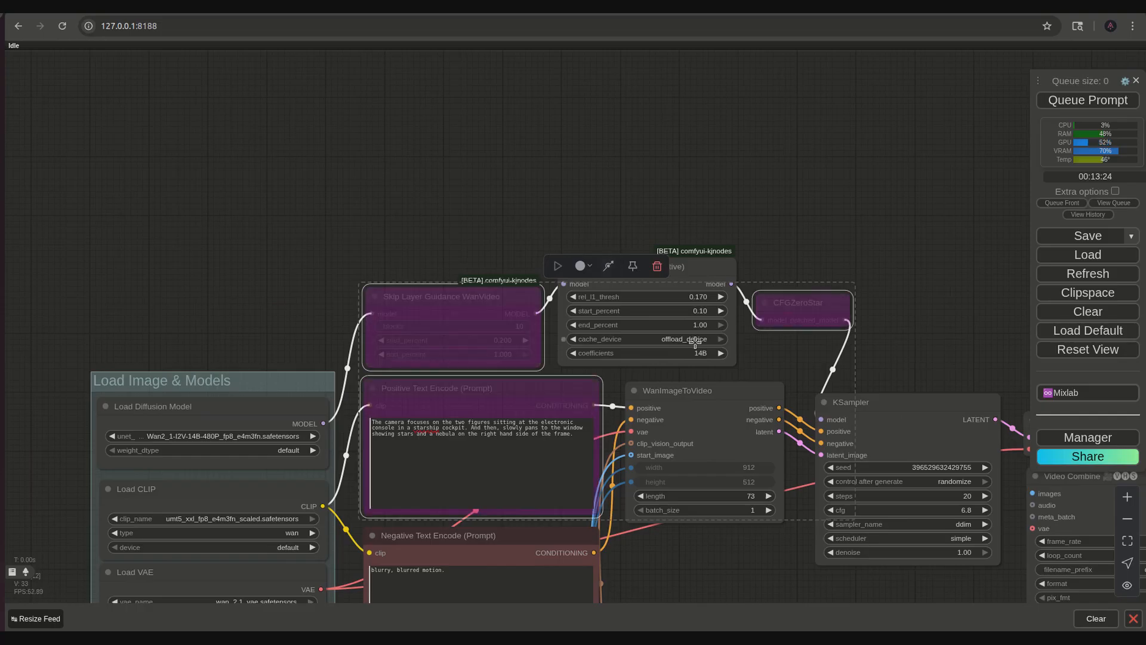
pyautogui.click(552, 378)
pyautogui.click(542, 386)
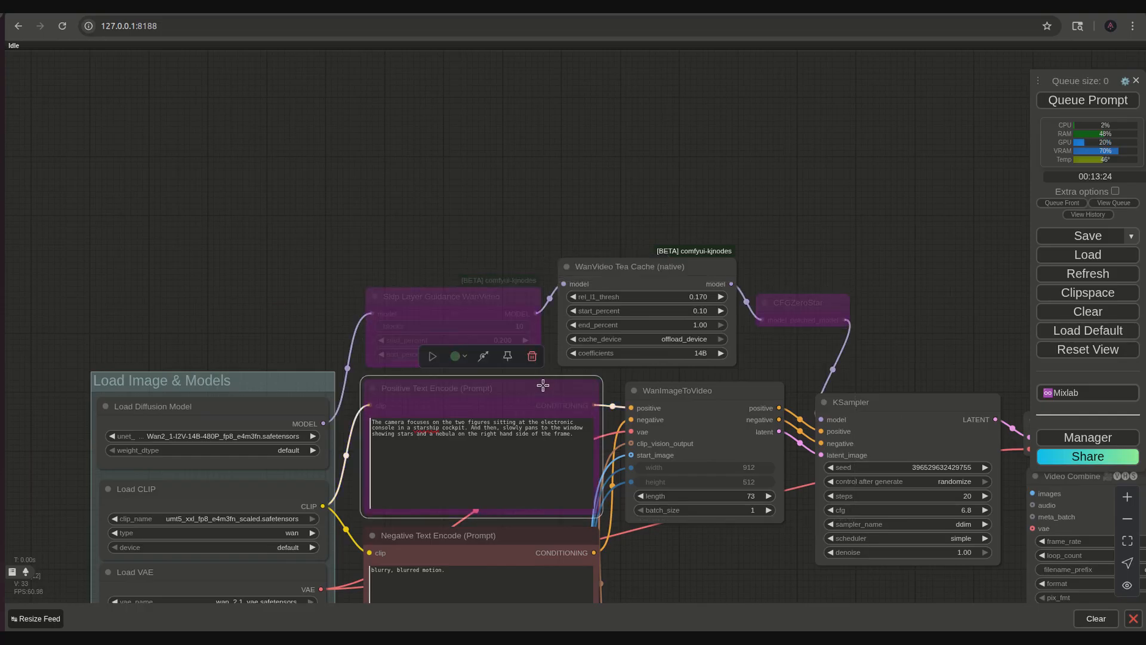
pyautogui.click(493, 352)
pyautogui.moveTo(749, 549); pyautogui.dragTo(649, 525)
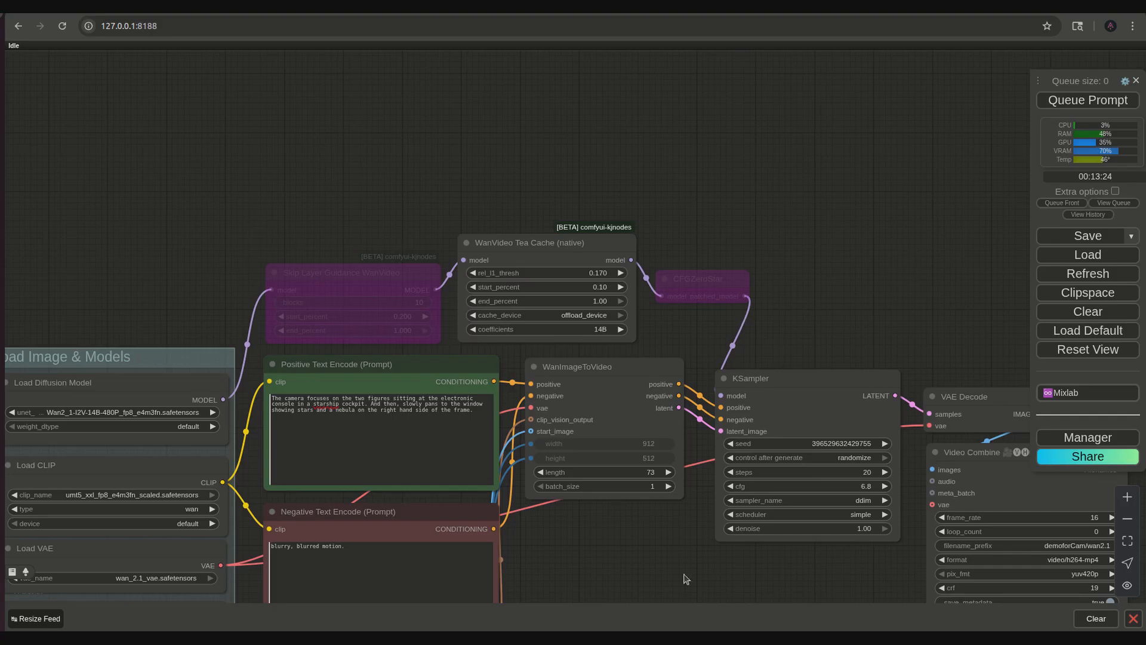
# - Queue the prompt with the two nodes bypassed and compare the new output video with the previous one
pyautogui.moveTo(685, 579); pyautogui.dragTo(320, 371)
pyautogui.scroll(5, 432, 485)
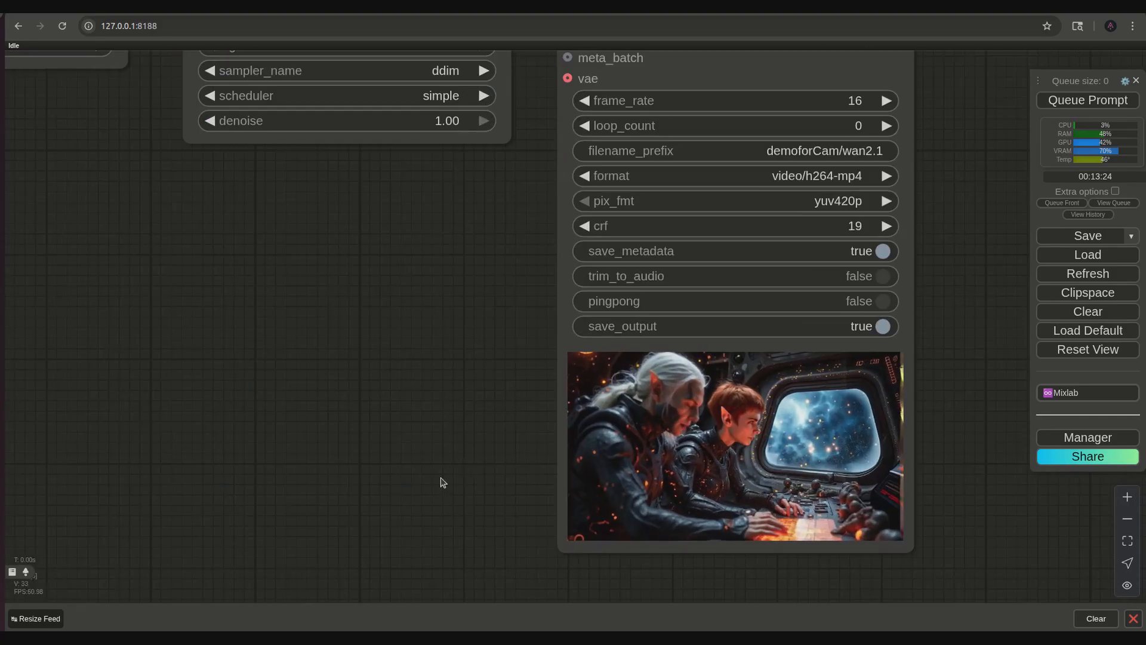
pyautogui.moveTo(482, 457); pyautogui.dragTo(360, 485)
pyautogui.scroll(2, 361, 485)
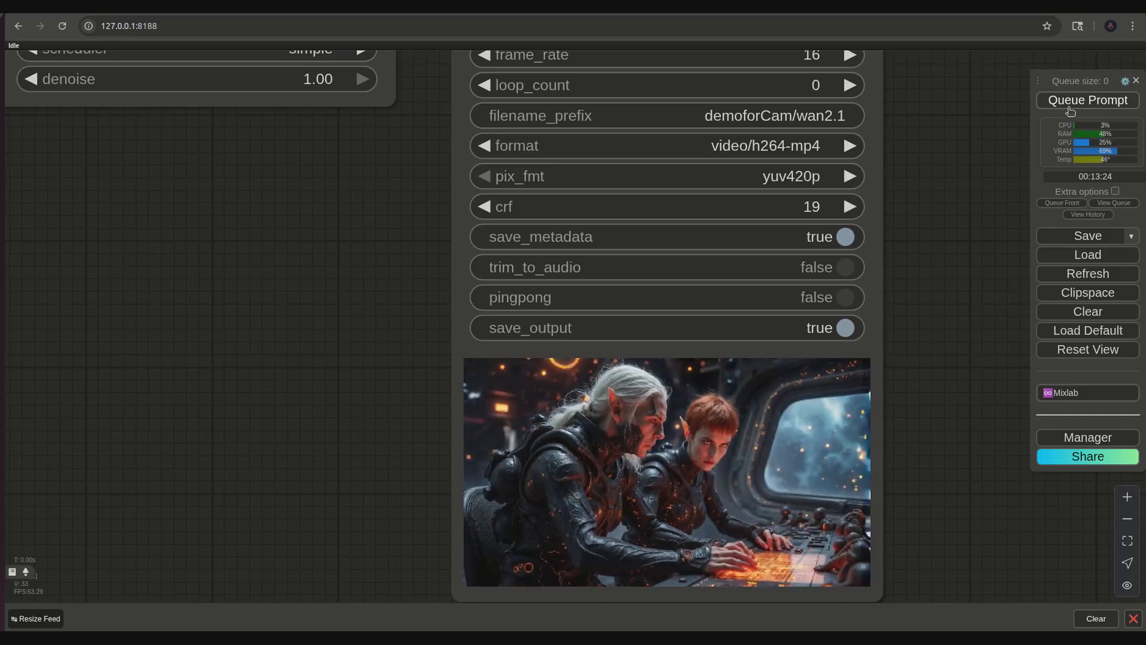
pyautogui.click(1095, 100)
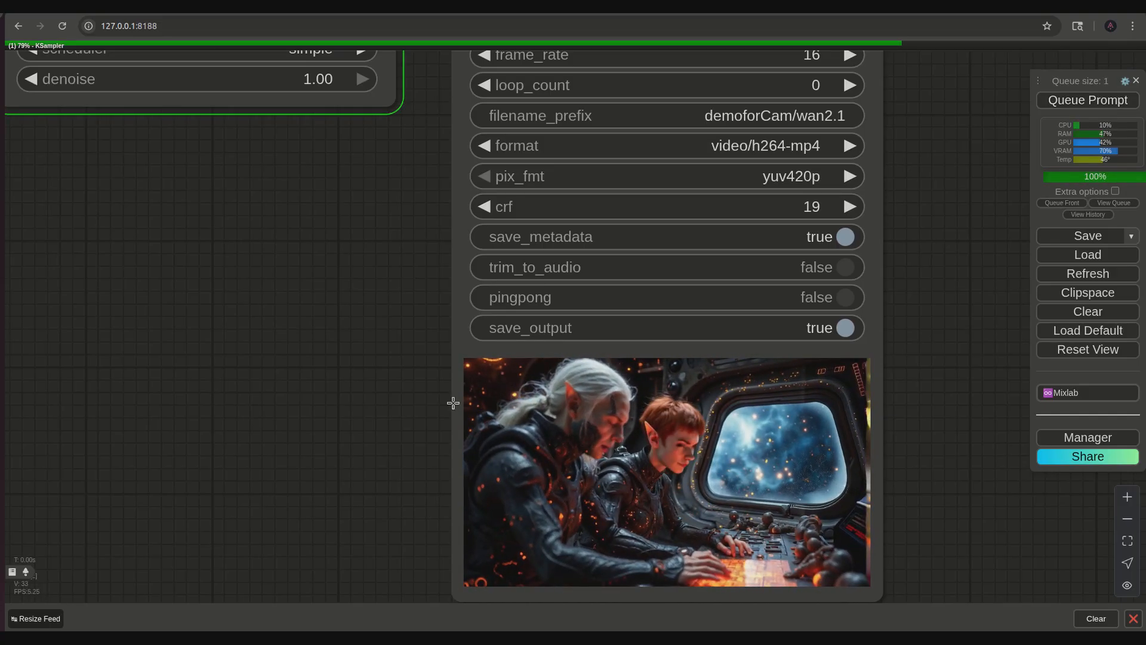
pyautogui.scroll(-2, 356, 401)
pyautogui.moveTo(116, 357); pyautogui.dragTo(389, 362)
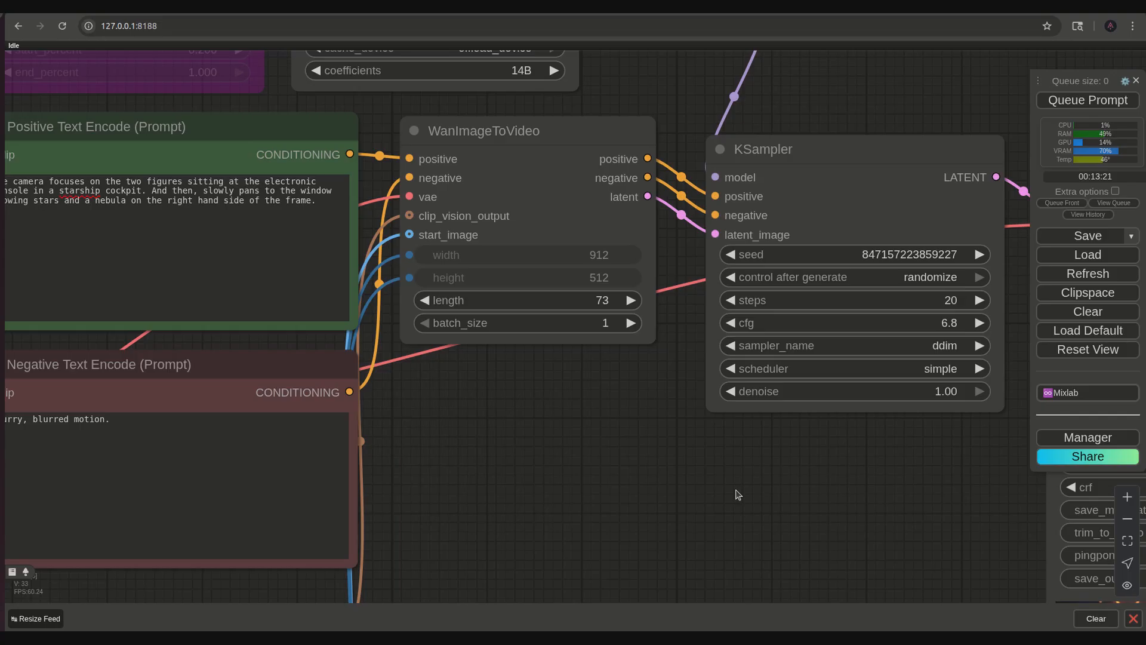
pyautogui.moveTo(777, 531); pyautogui.dragTo(757, 618)
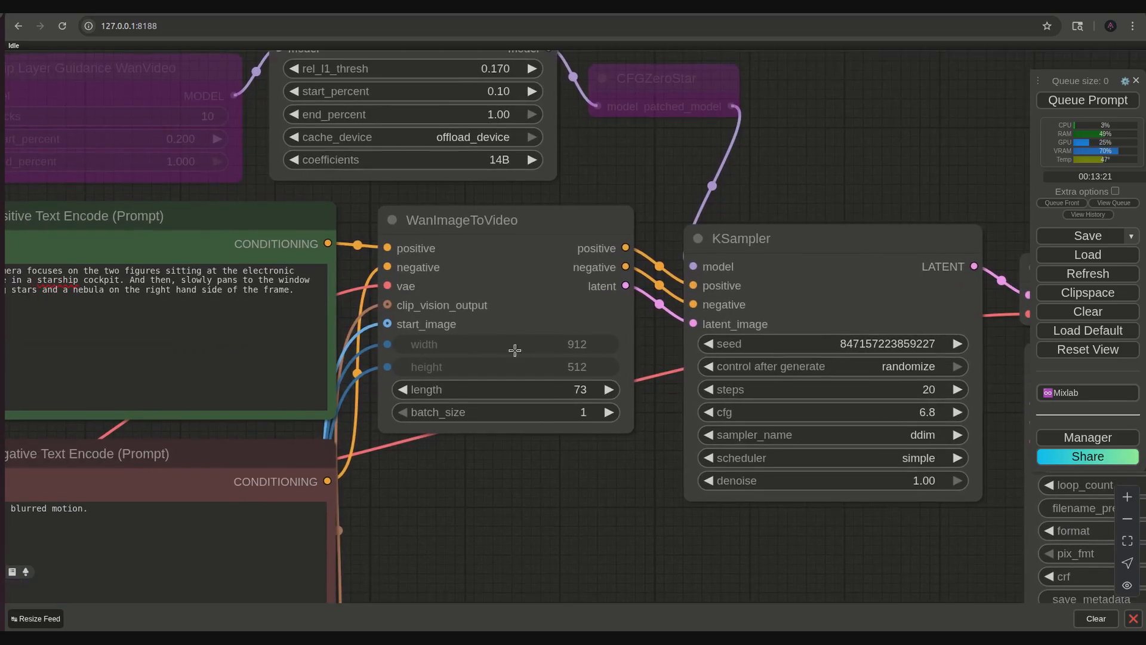
pyautogui.moveTo(679, 547); pyautogui.dragTo(431, 439)
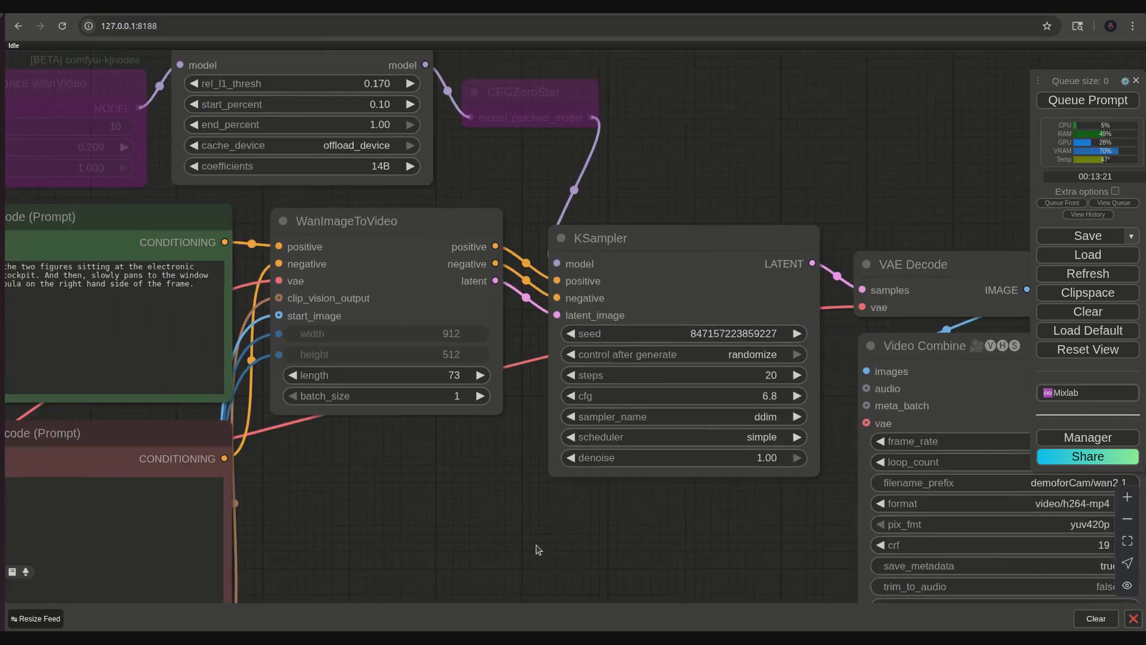
# - Re-enable the bypassed CFGZeroStar and Skip Layer Guidance WanVideo nodes
pyautogui.scroll(-5, 538, 549)
pyautogui.click(515, 279)
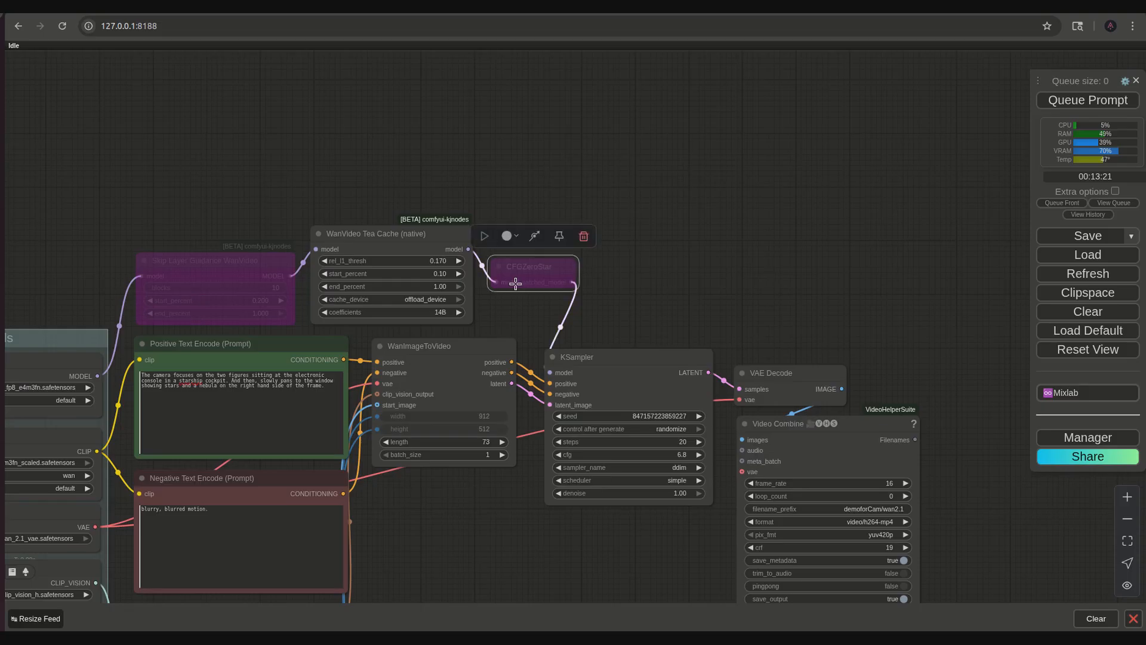
pyautogui.click(530, 237)
pyautogui.click(225, 259)
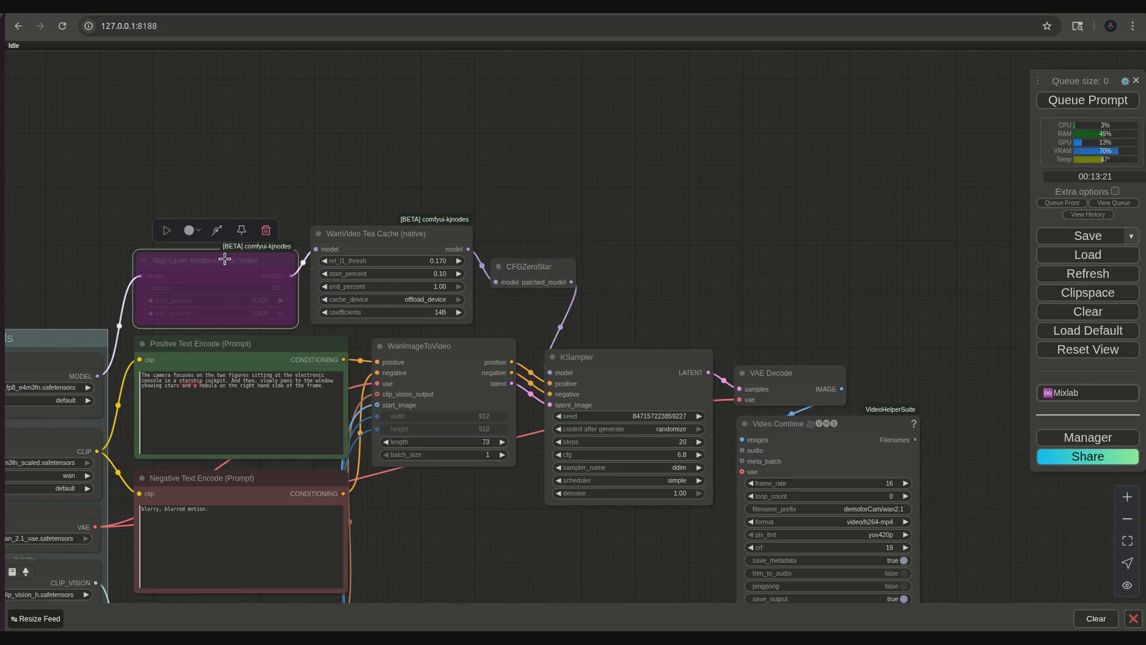
pyautogui.click(217, 230)
pyautogui.click(507, 549)
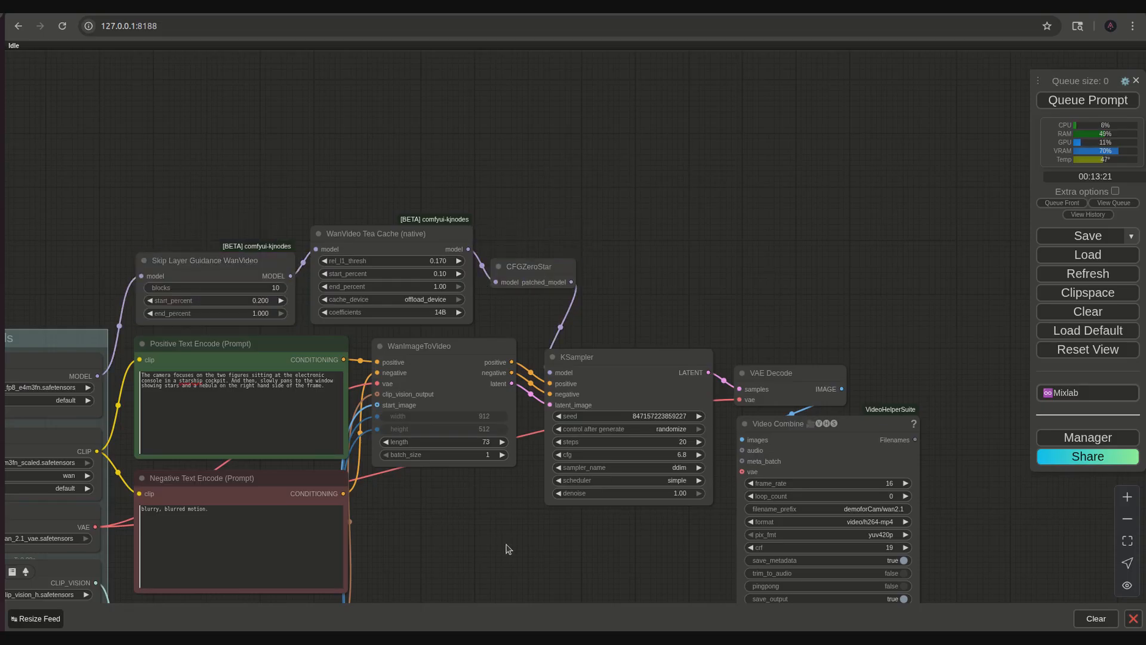
# - Review the camera pan in the Video Combine output, then return to the area beside the negative prompt
pyautogui.moveTo(584, 561); pyautogui.dragTo(340, 398)
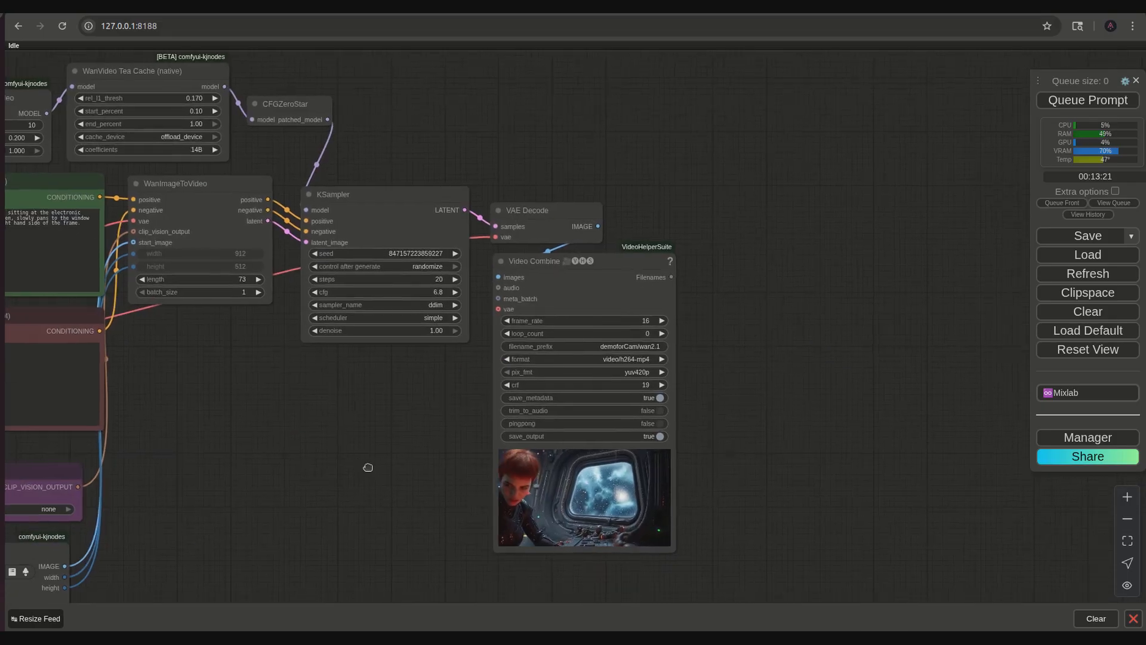
pyautogui.scroll(9, 637, 546)
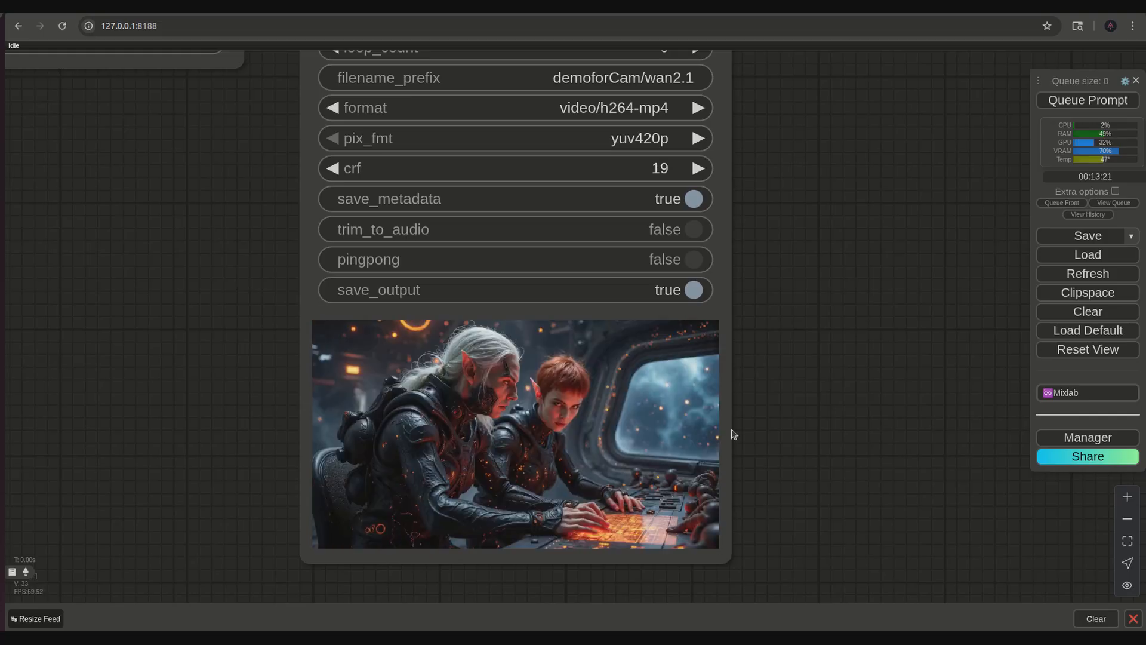
pyautogui.moveTo(109, 301); pyautogui.dragTo(602, 414)
pyautogui.scroll(-6, 636, 420)
pyautogui.moveTo(521, 401); pyautogui.dragTo(803, 314)
pyautogui.scroll(4, 768, 253)
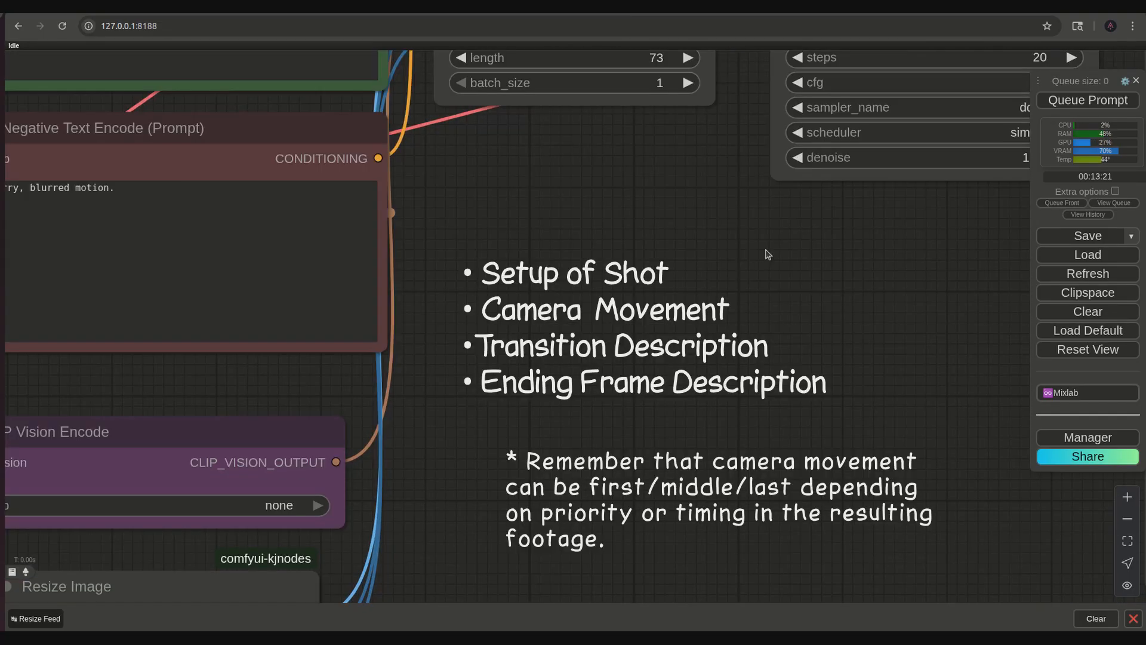